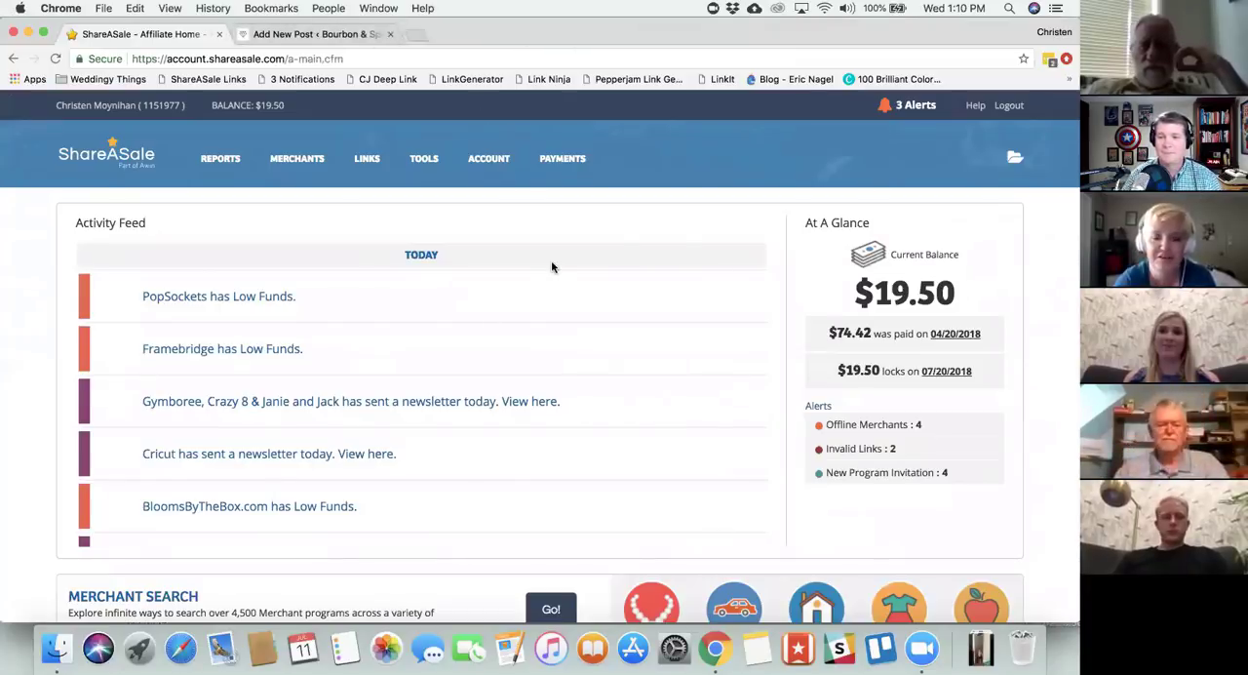
# Open the Make-A-Page tool and search for products with the keyword "aprons".
pyautogui.click(365, 161)
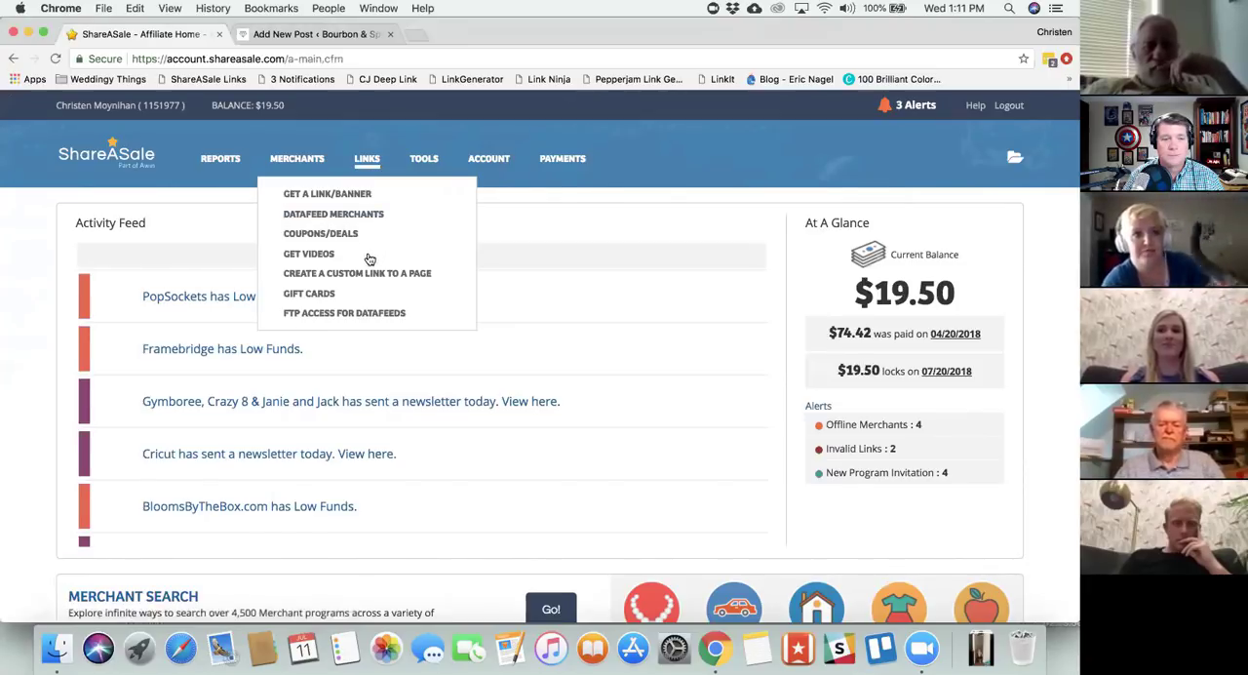
pyautogui.moveTo(417, 161)
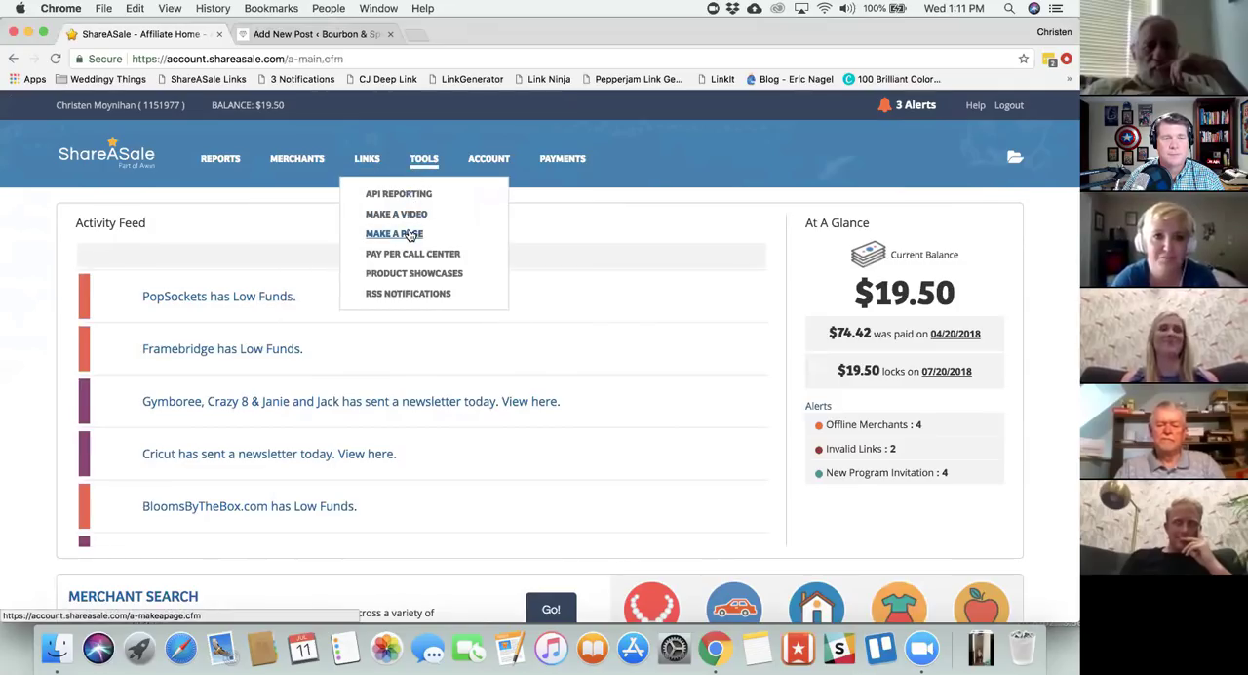
pyautogui.click(409, 235)
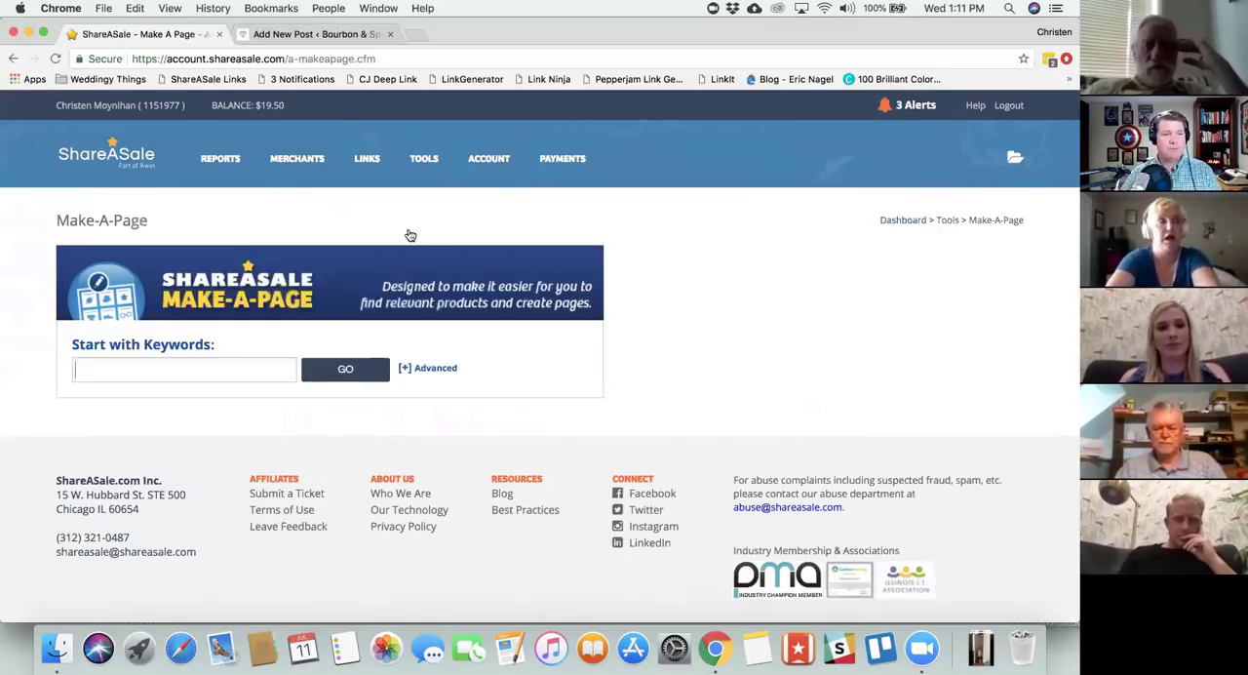
pyautogui.write('aprons')
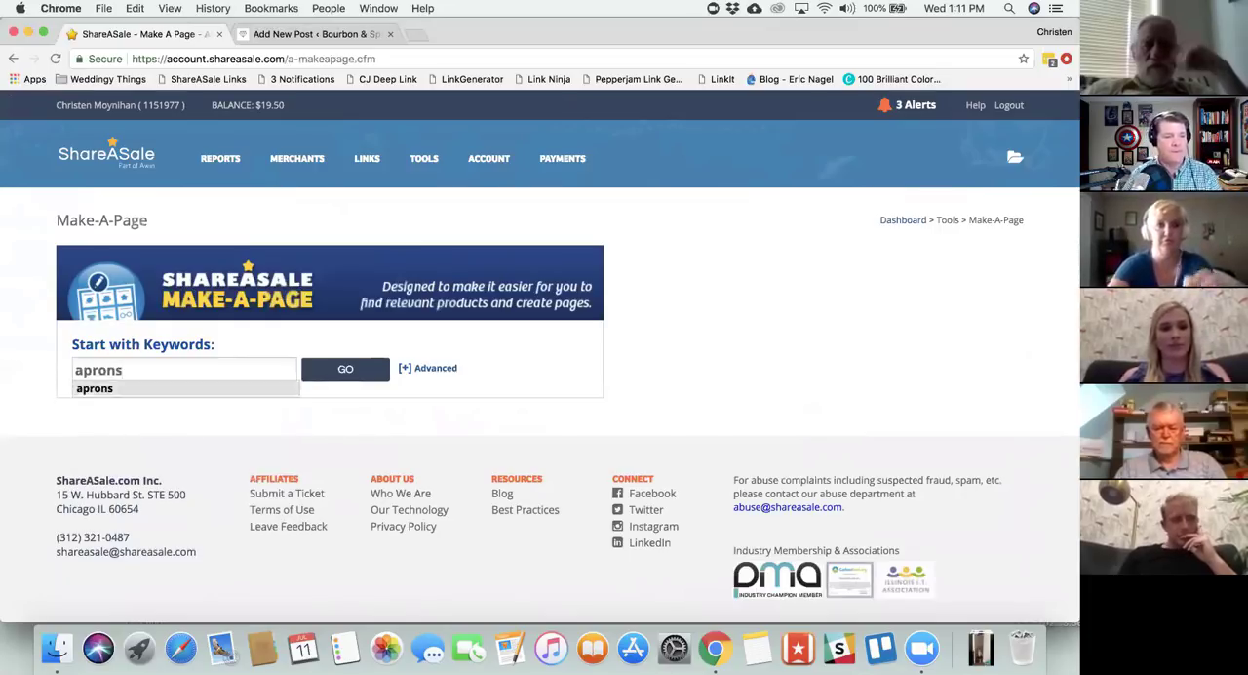
pyautogui.click(347, 363)
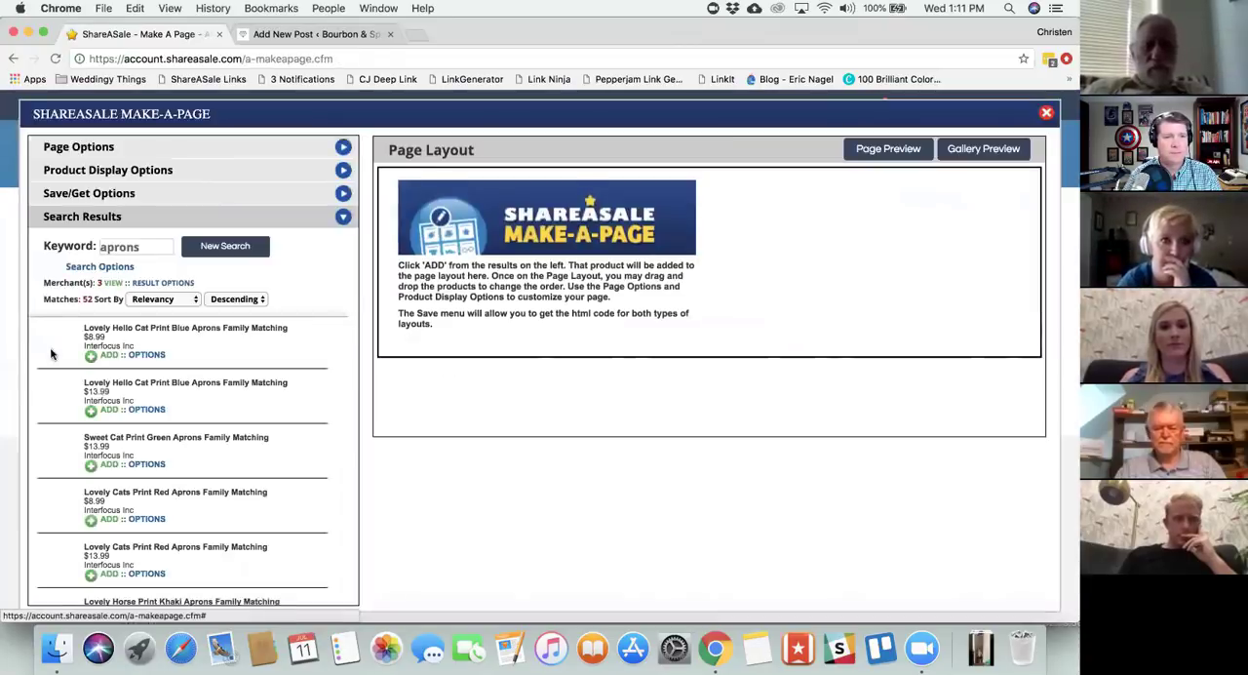
# Look through the apron search results to see which products are offered.
pyautogui.scroll(-1, 29, 338)
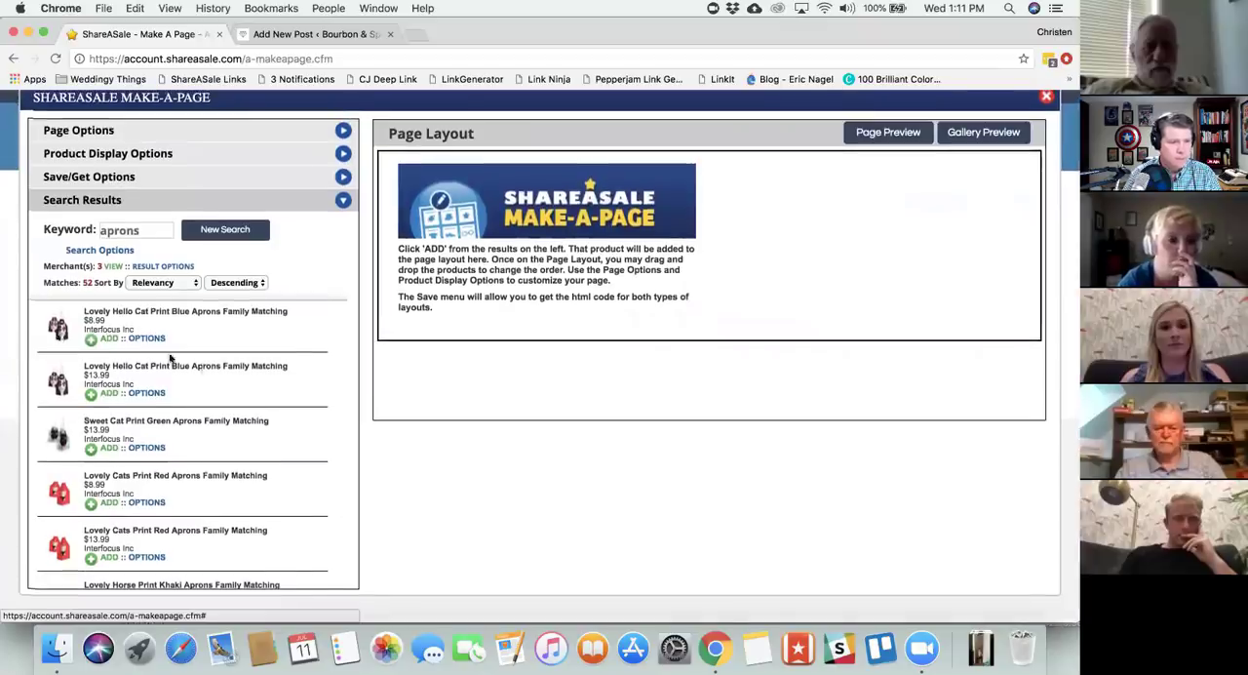
pyautogui.scroll(-5, 204, 366)
pyautogui.scroll(-8, 204, 370)
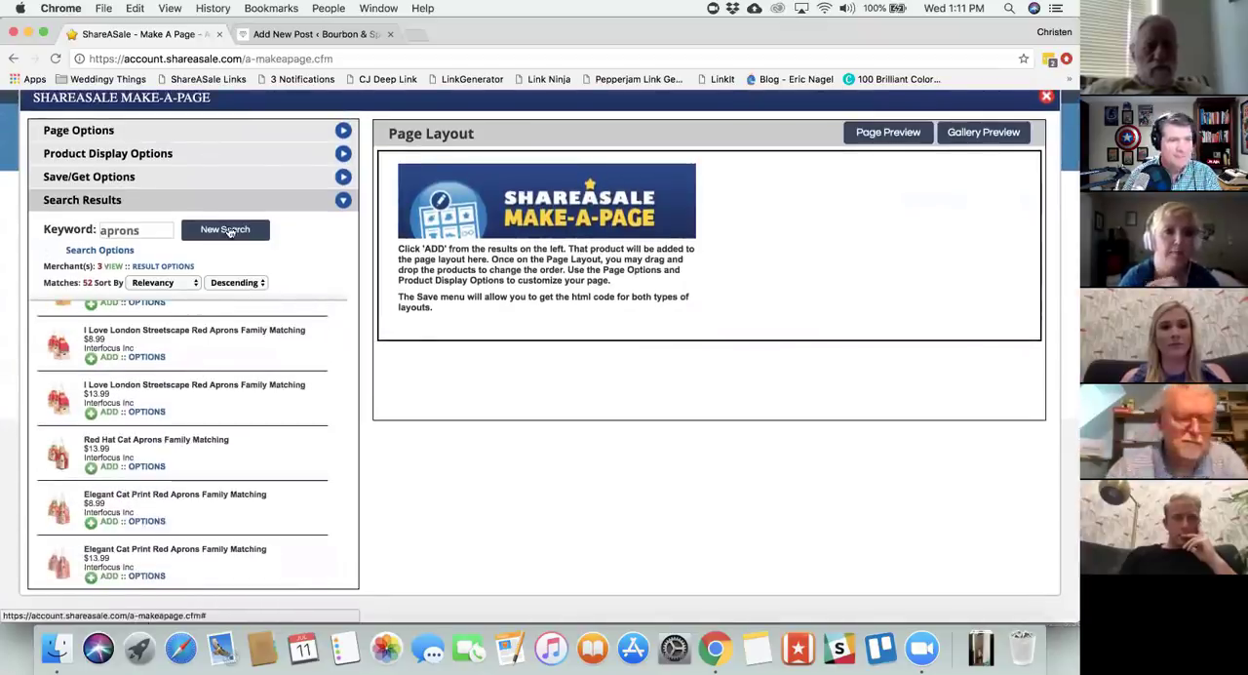
pyautogui.scroll(-3, 206, 440)
pyautogui.scroll(-2, 206, 445)
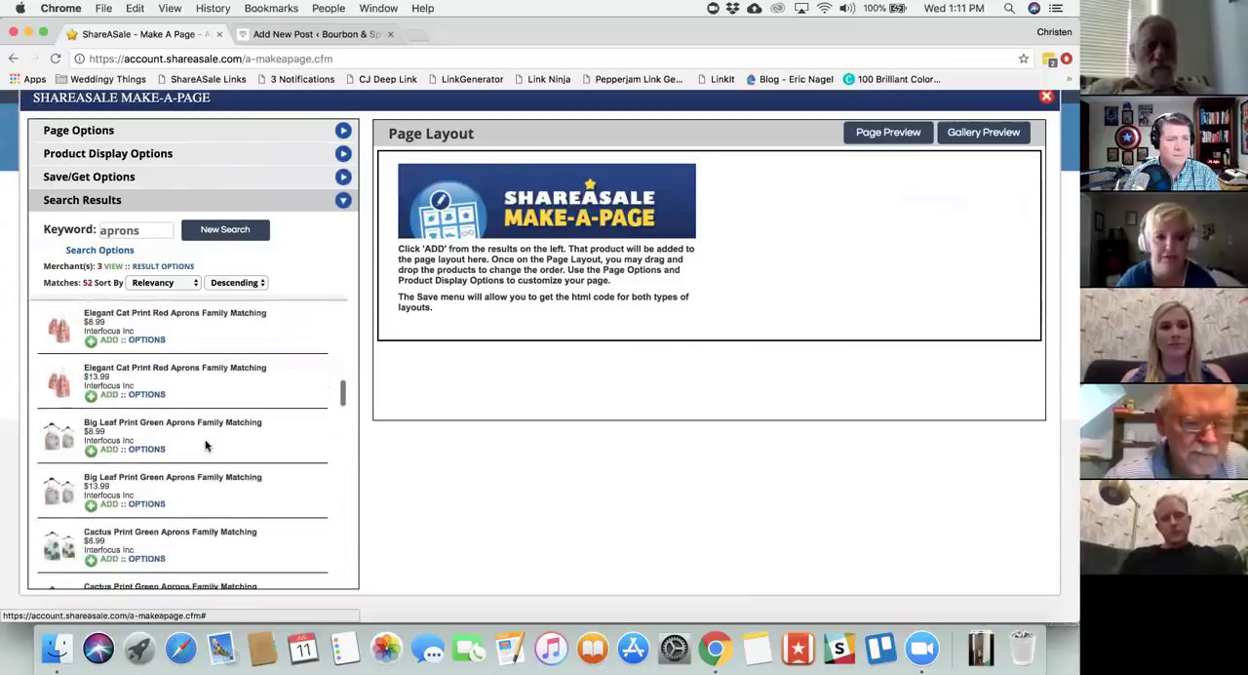
pyautogui.scroll(-1, 205, 445)
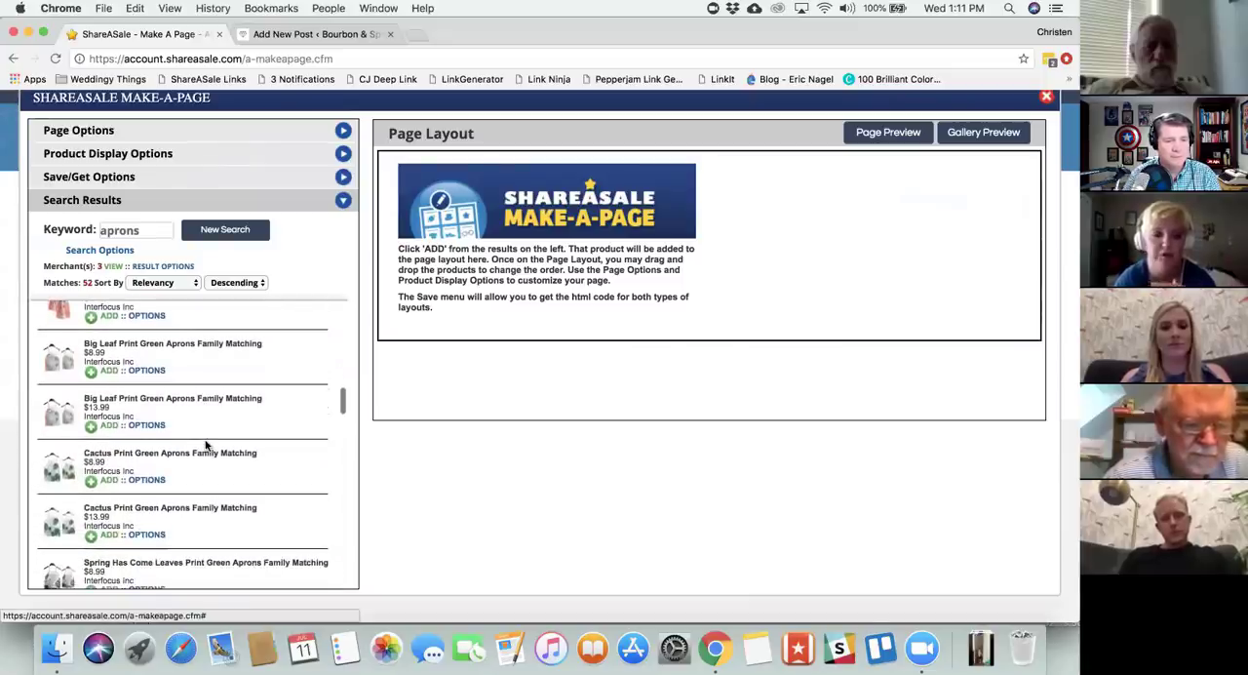
pyautogui.scroll(10, 206, 445)
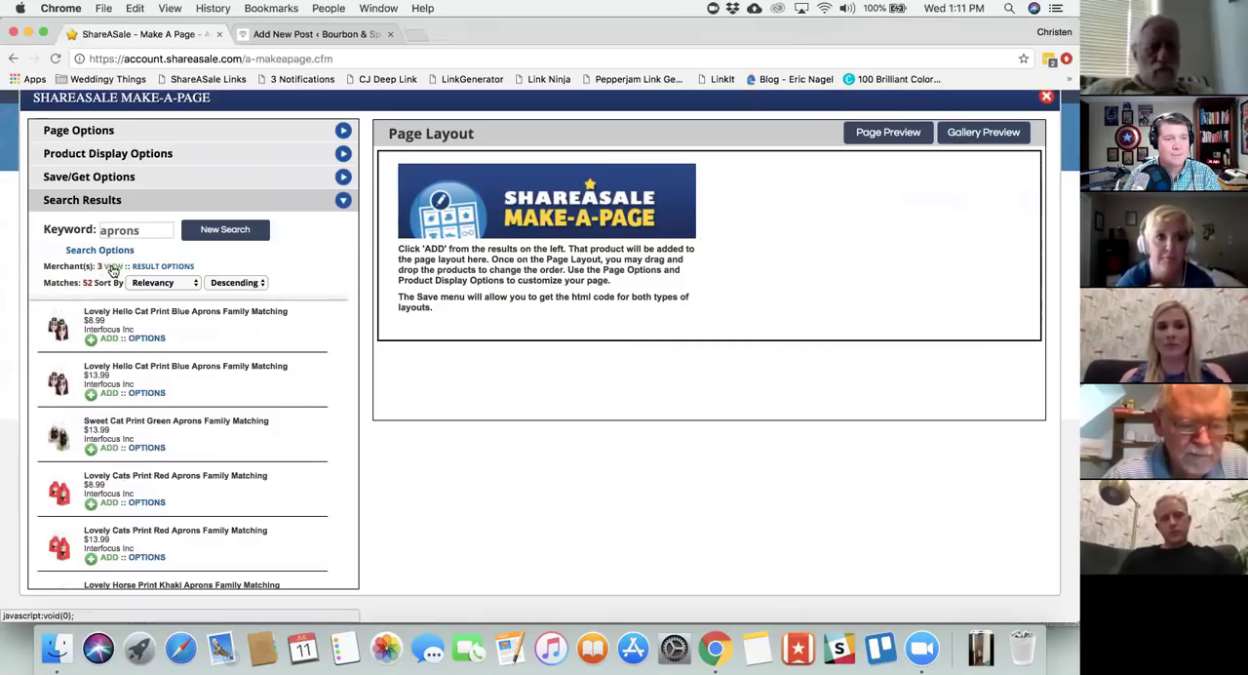
# View the result options for the aprons search and the list of merchants supplying the products.
pyautogui.click(155, 272)
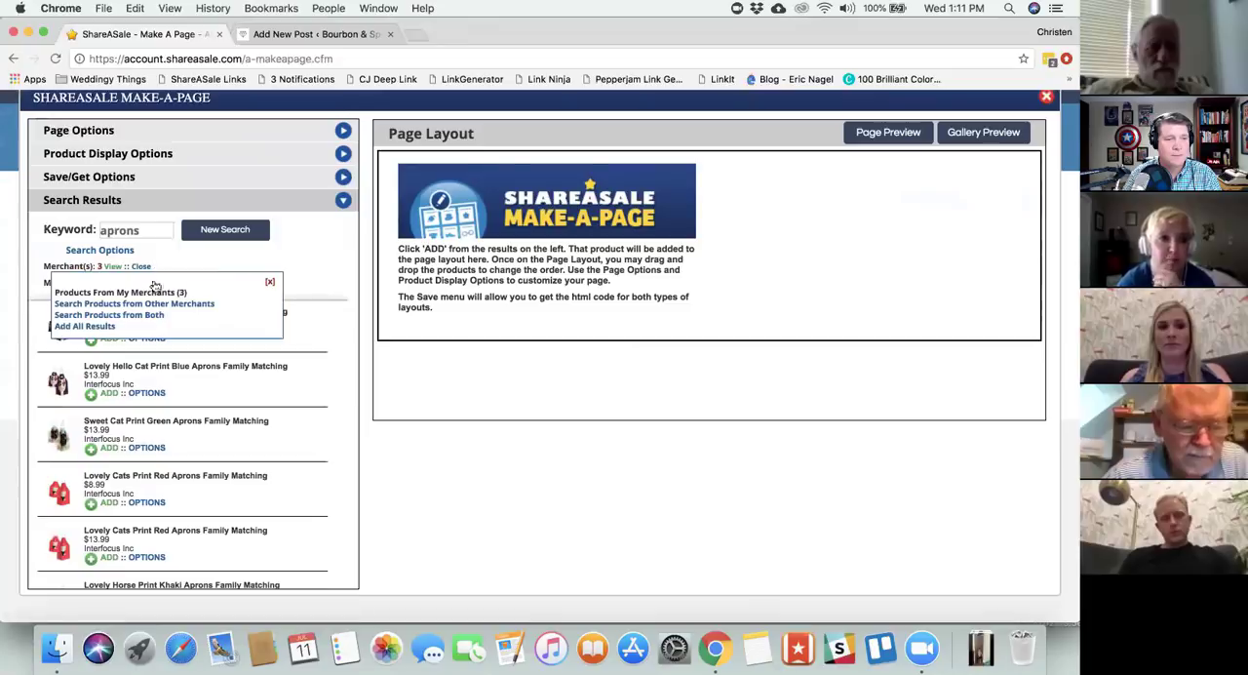
pyautogui.click(271, 281)
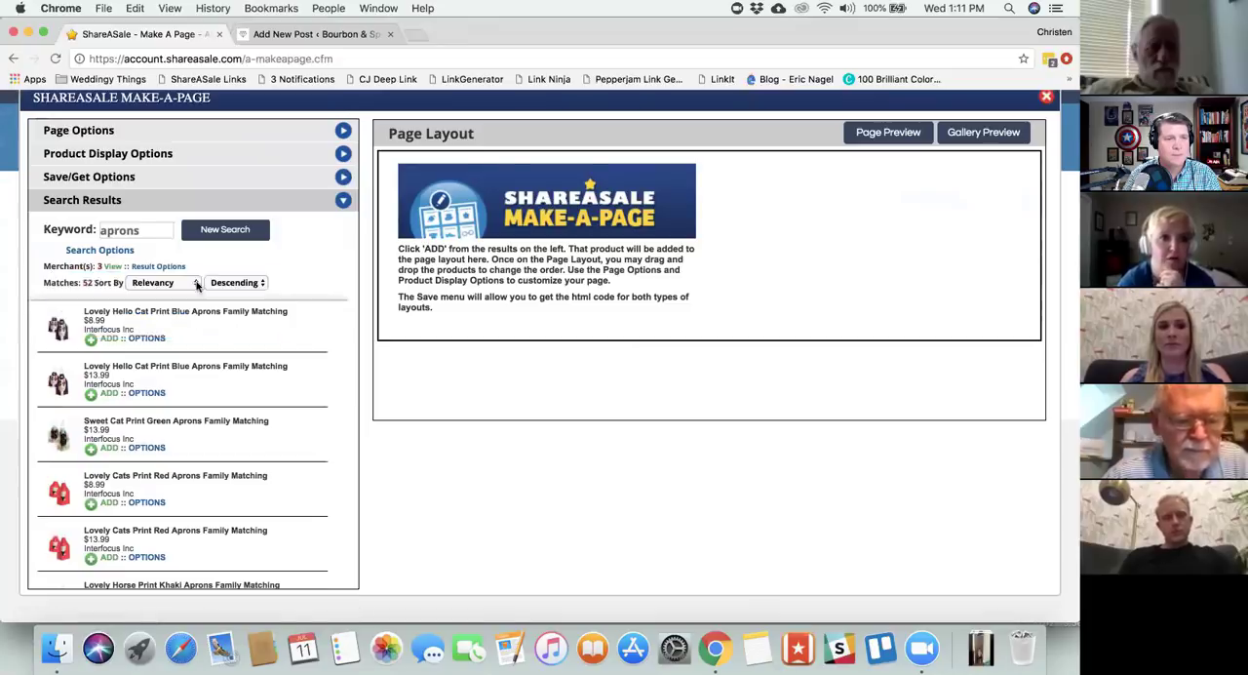
pyautogui.click(112, 267)
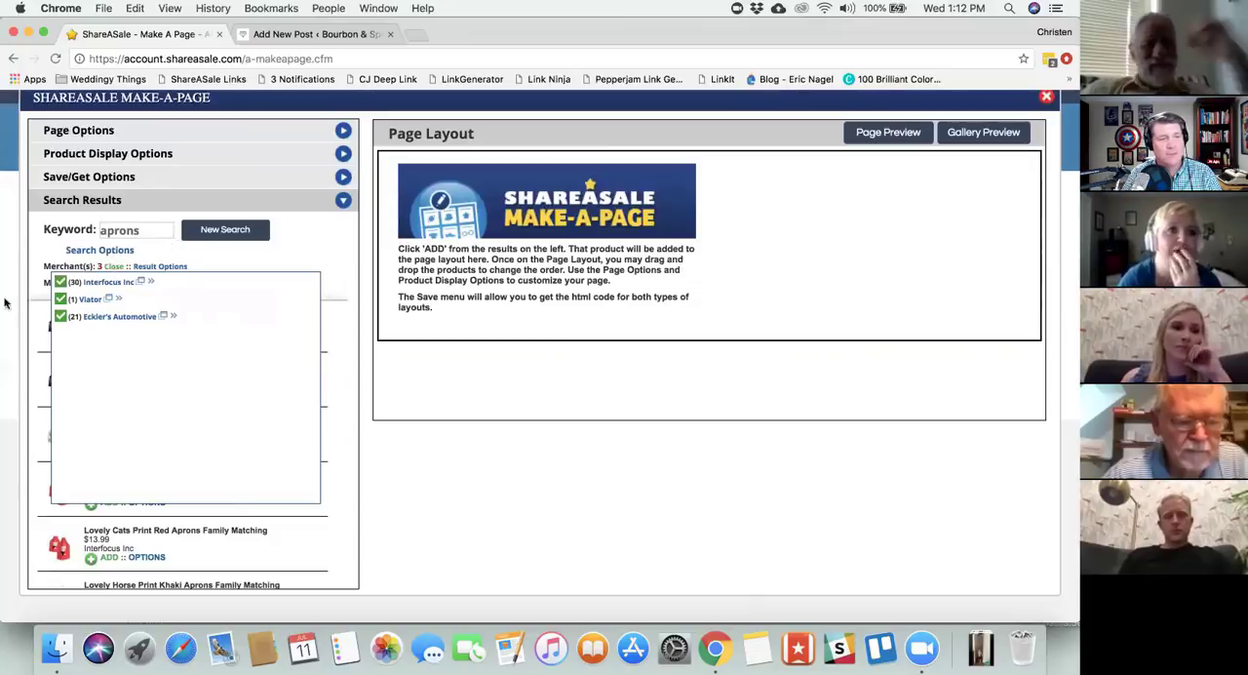
# Leave the aprons page and open the Datafeed Merchants listing.
pyautogui.click(13, 58)
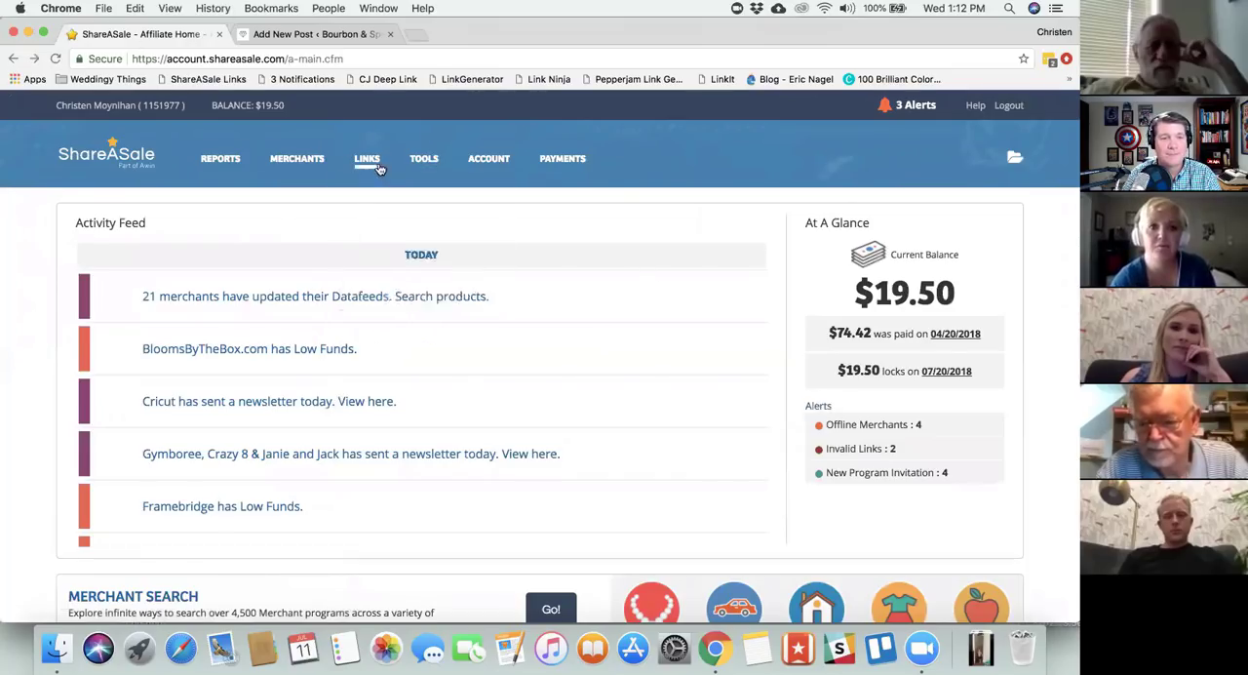
pyautogui.moveTo(367, 158)
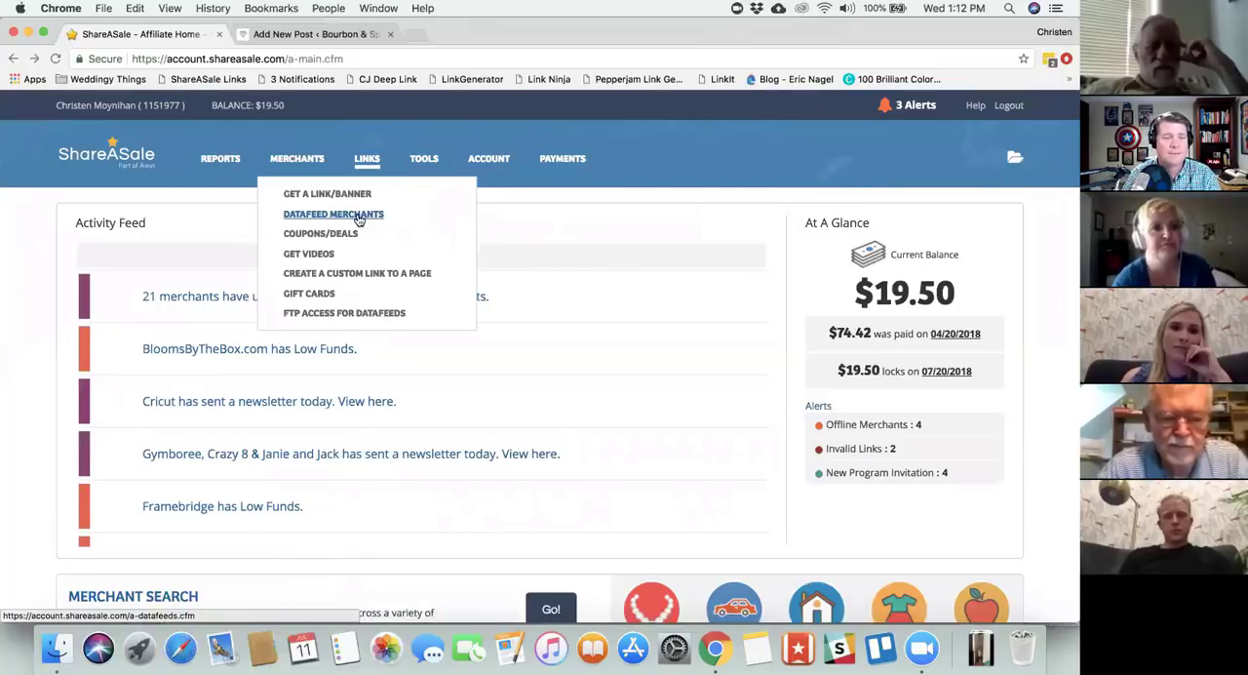
pyautogui.click(359, 220)
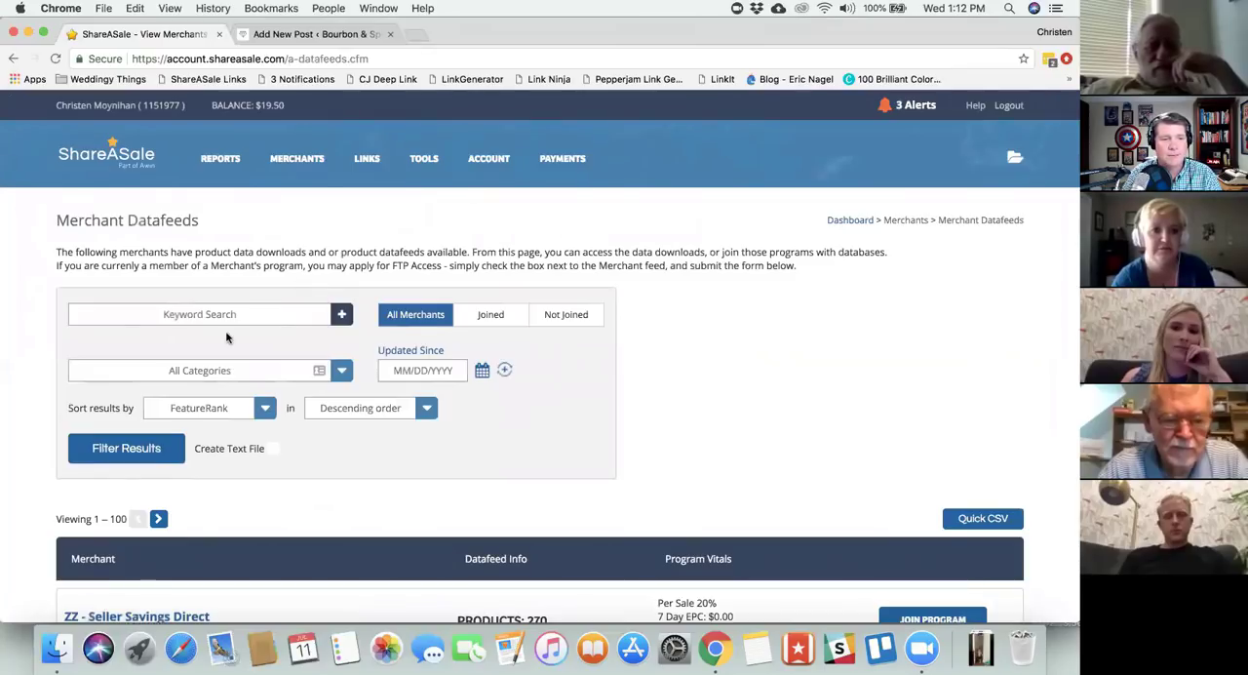
# Start a new page in Make-A-Page with a keyword search for "patio furniture".
pyautogui.moveTo(425, 160)
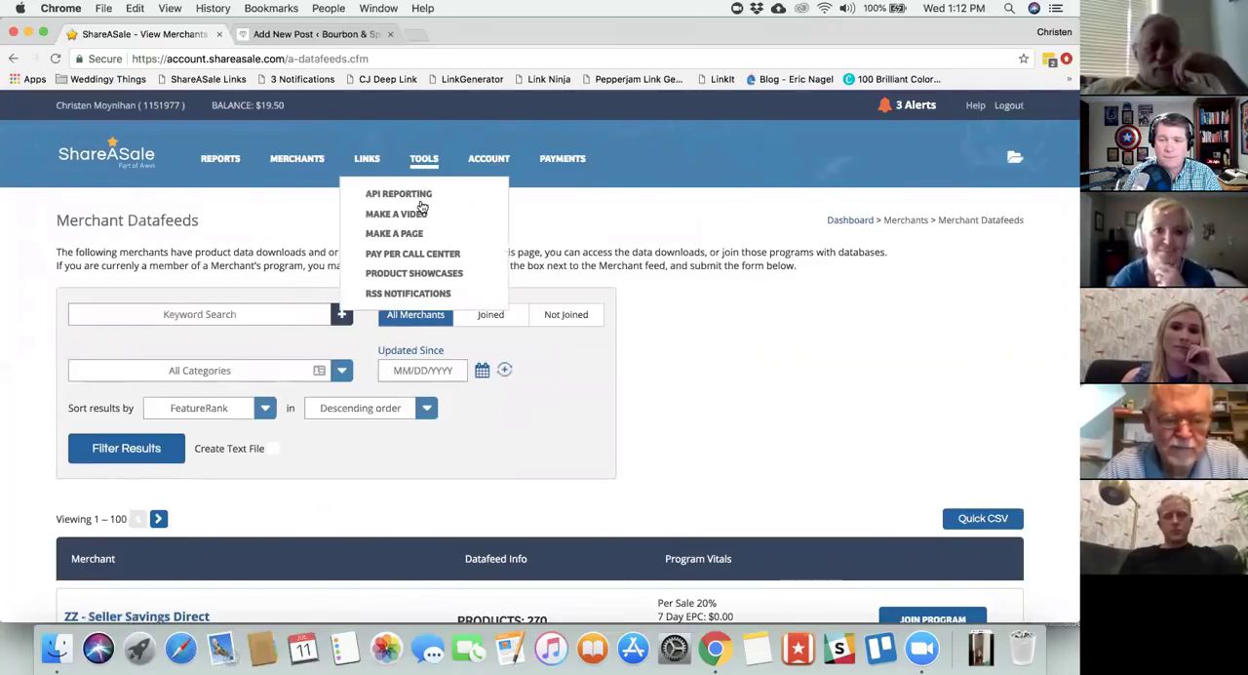
pyautogui.click(418, 238)
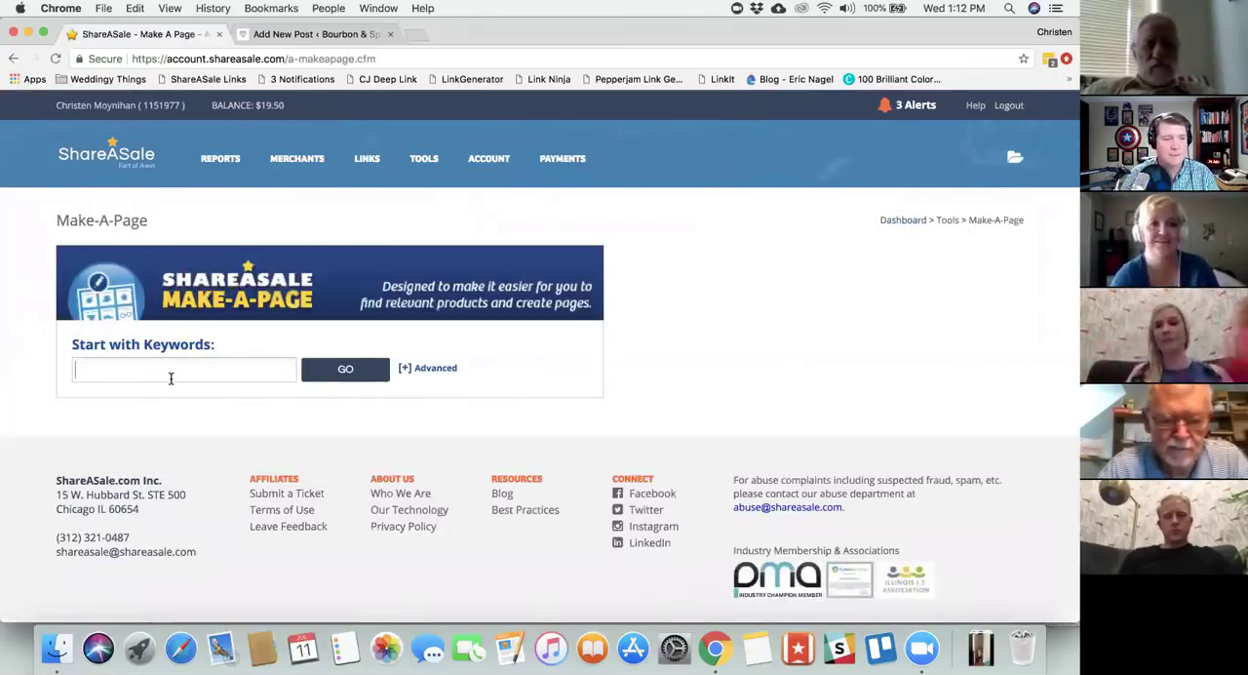
pyautogui.click(171, 379)
pyautogui.write('patio')
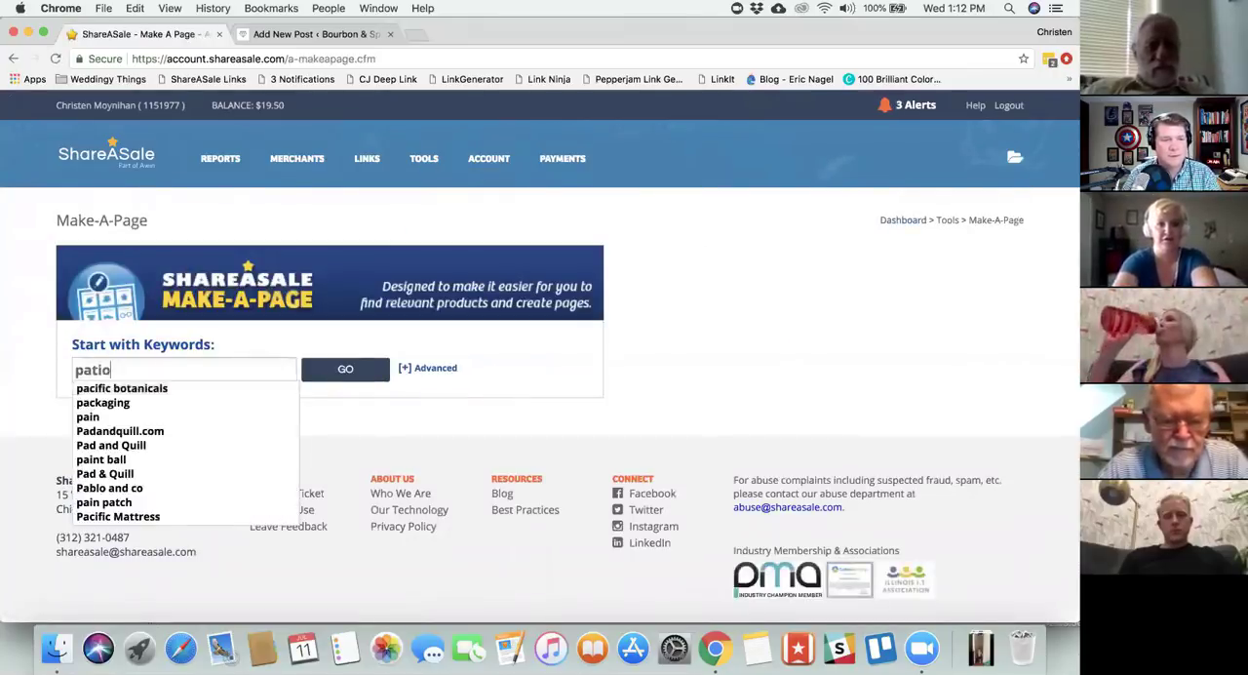
pyautogui.write(' furniture')
pyautogui.press('Return')
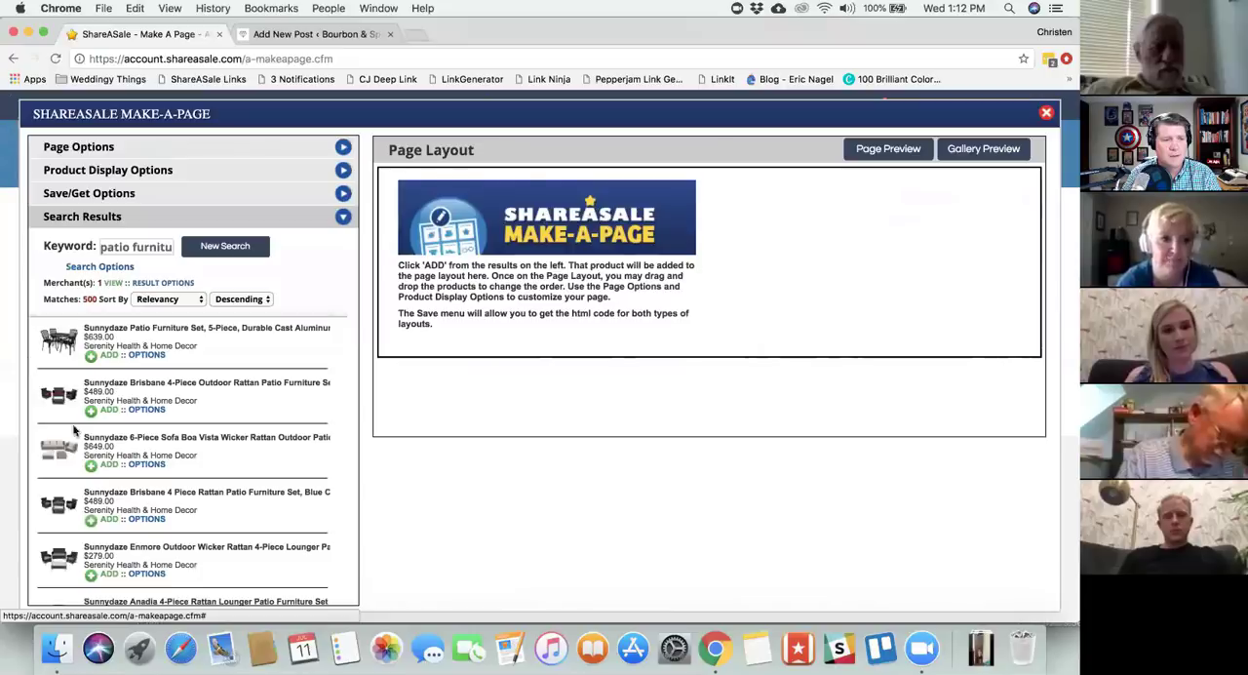
# Add the Sunnydaze 5-piece cast aluminum set, Brisbane blue-cushion set, Kula 4-piece set and Aurelia 5-piece sofa dining set to the page layout.
pyautogui.click(92, 357)
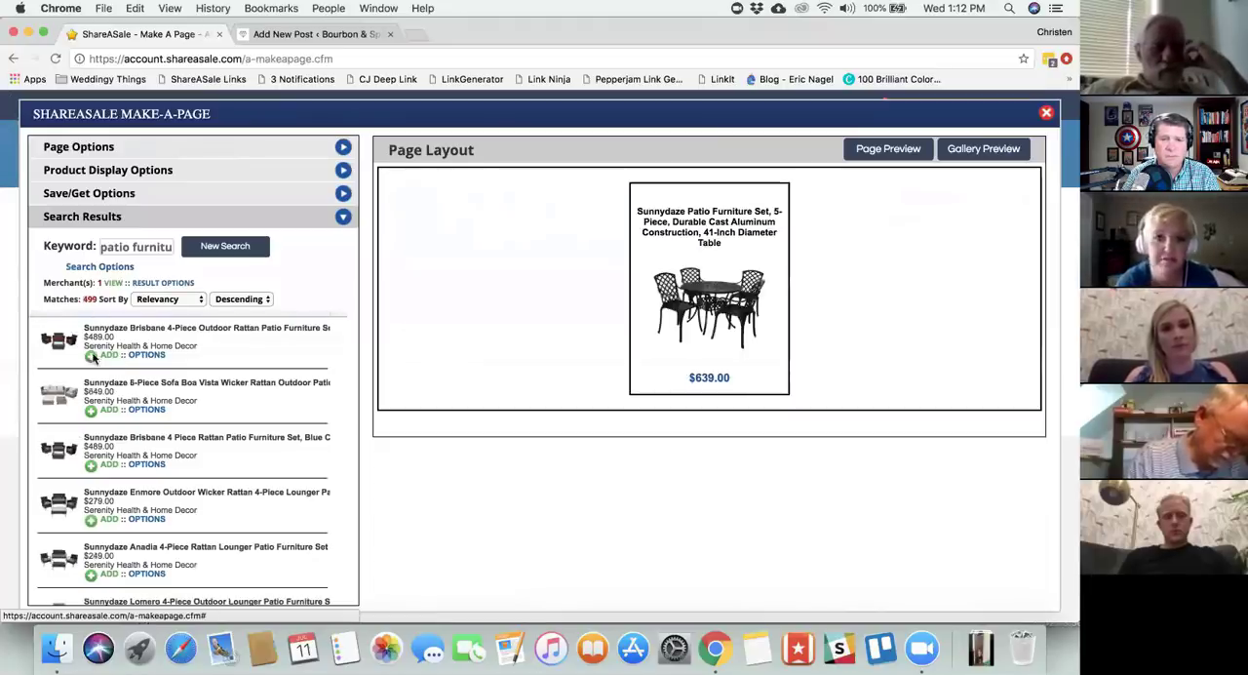
pyautogui.click(91, 466)
pyautogui.scroll(-5, 90, 467)
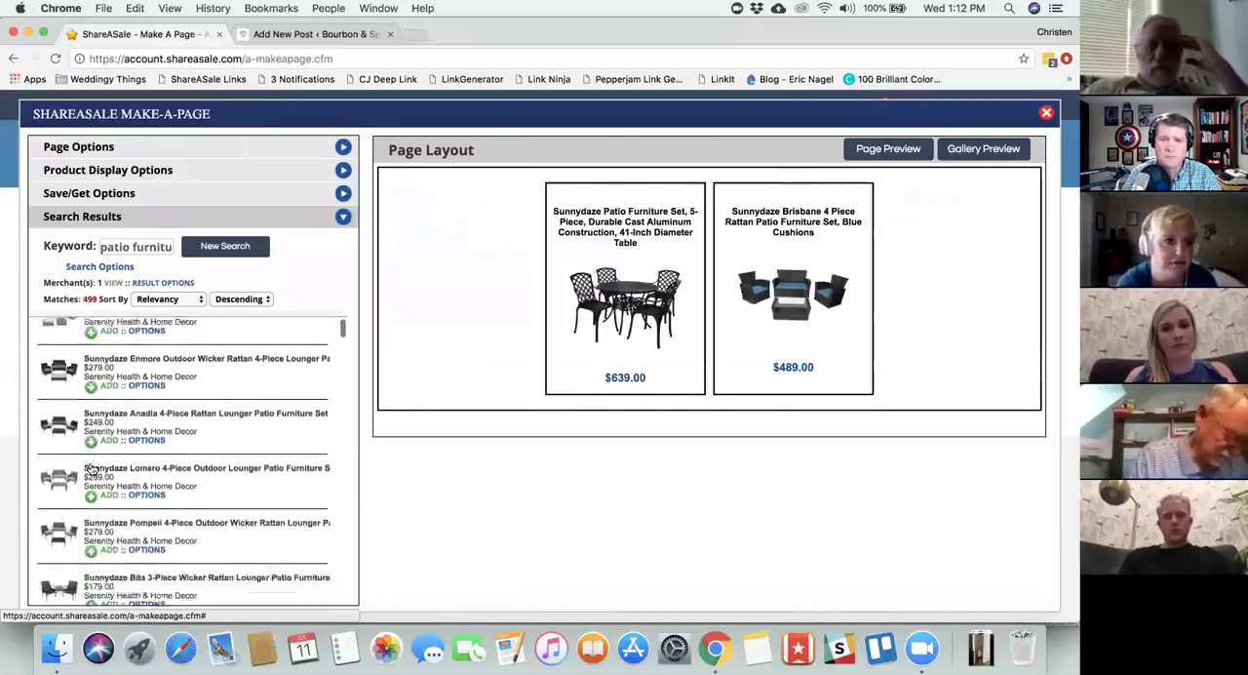
pyautogui.scroll(-3, 91, 468)
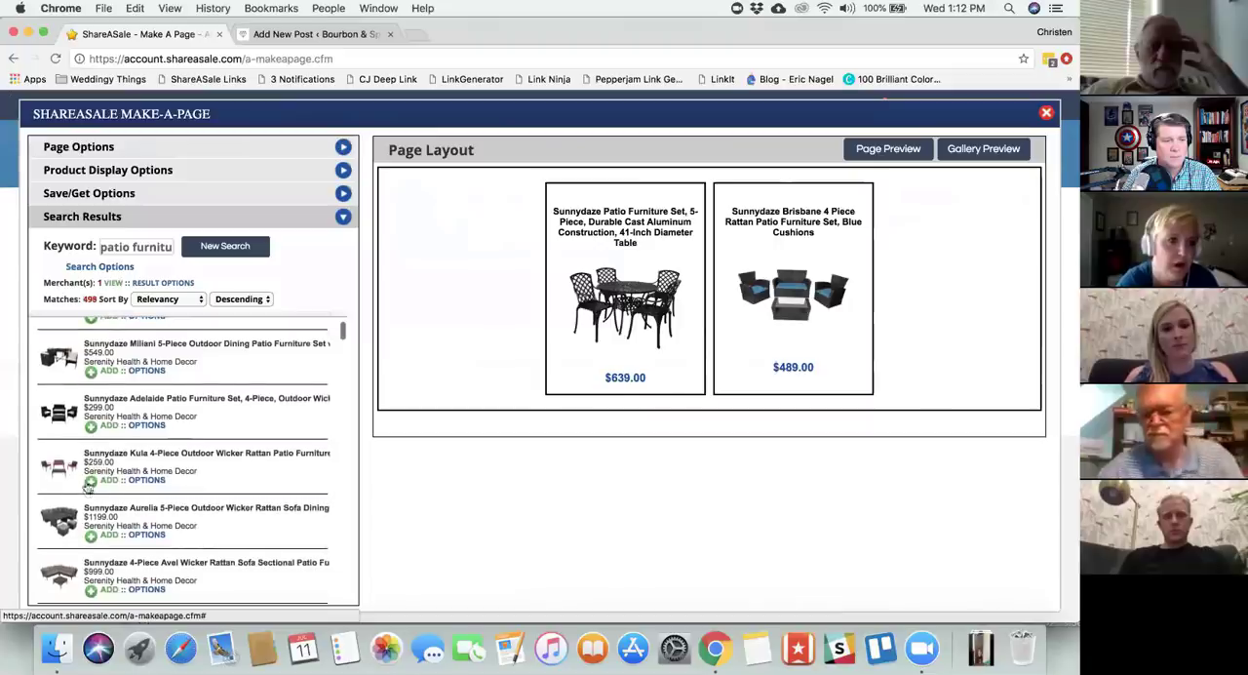
pyautogui.click(91, 480)
pyautogui.scroll(-2, 95, 482)
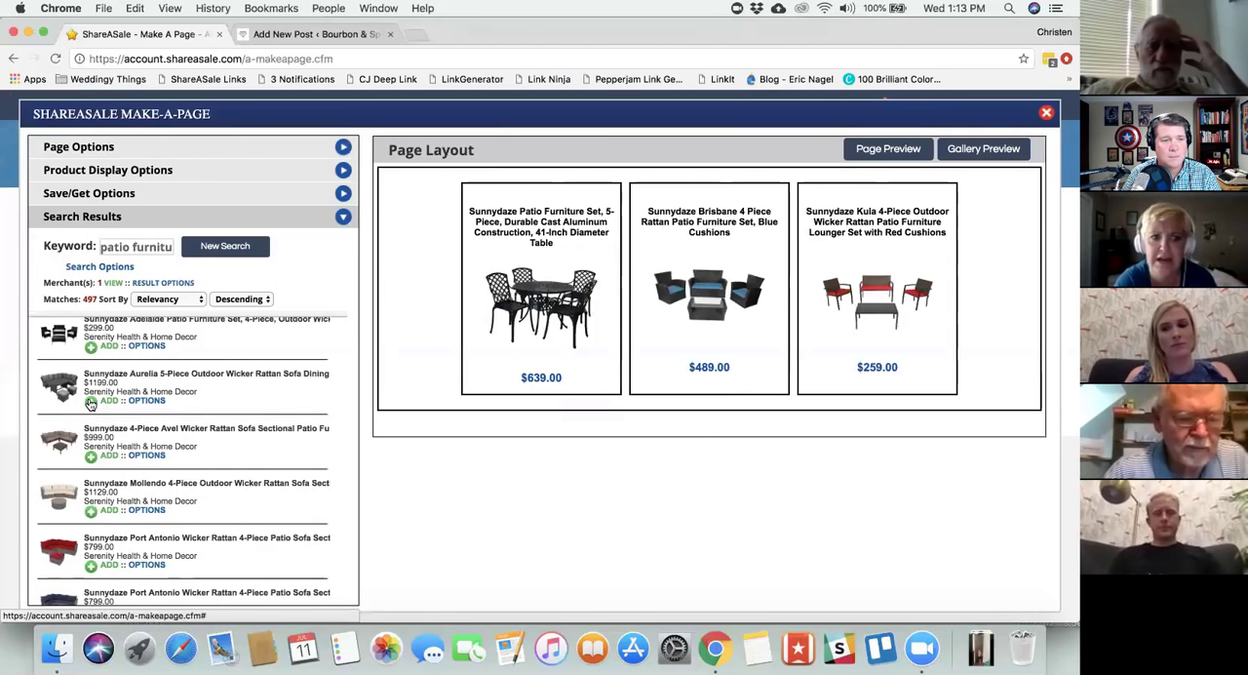
pyautogui.click(91, 402)
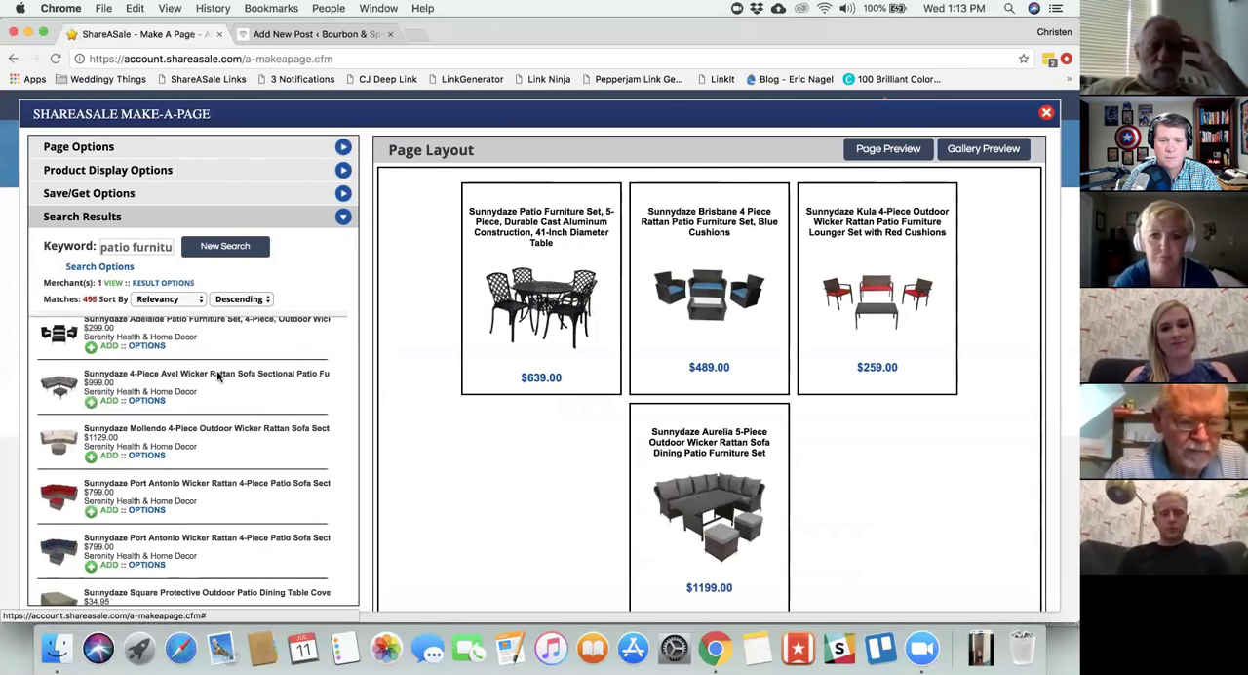
# Add the Stainless Steel Pyramid Flame Heater and the Port Antonio 4-piece sectional with dark blue cushions to the page layout.
pyautogui.scroll(-2, 142, 414)
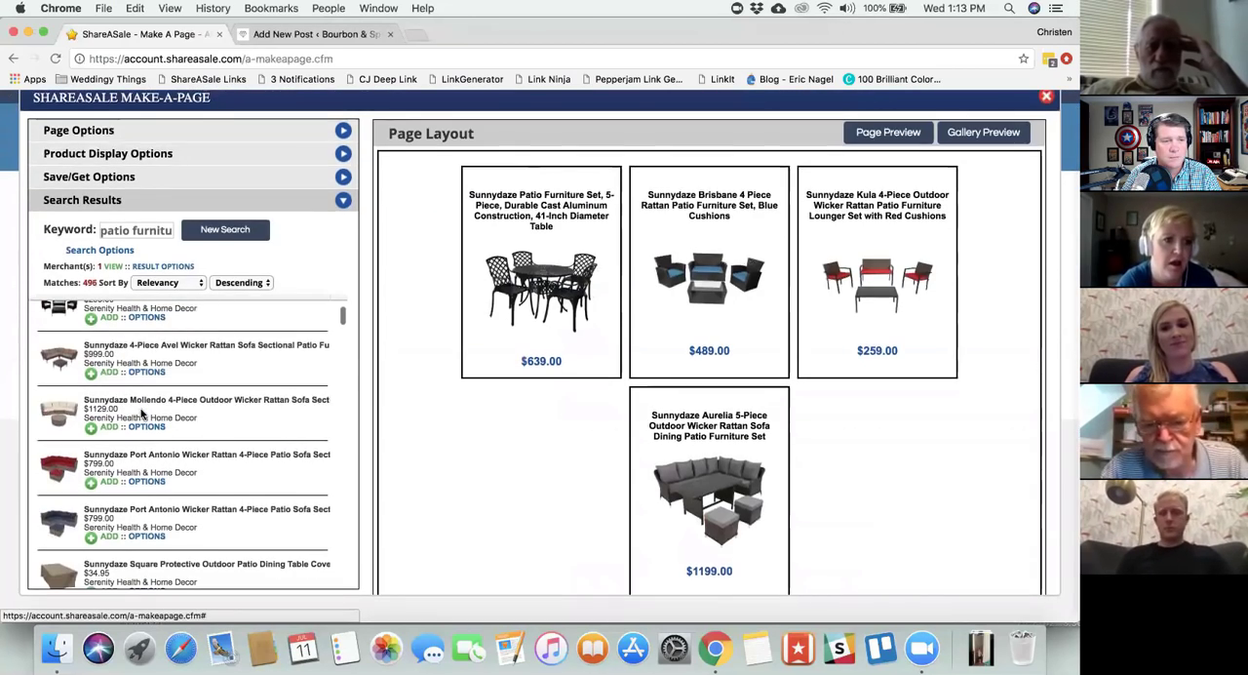
pyautogui.scroll(-10, 142, 414)
pyautogui.scroll(-1, 142, 414)
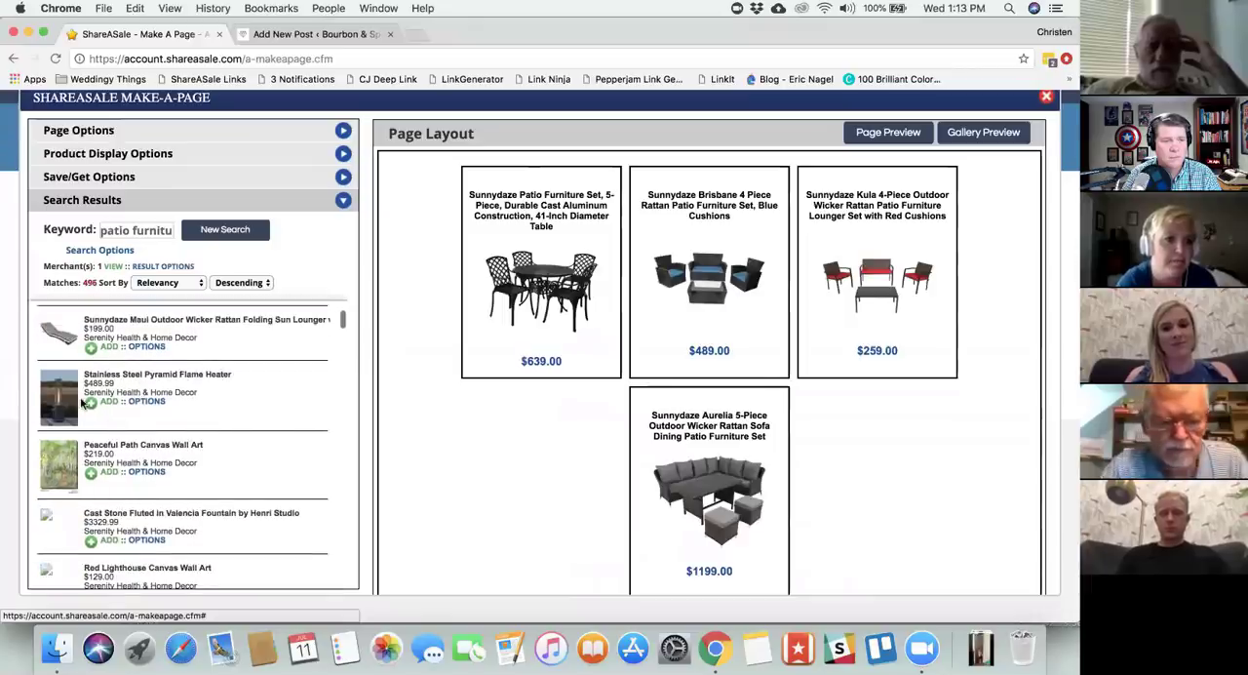
pyautogui.click(91, 403)
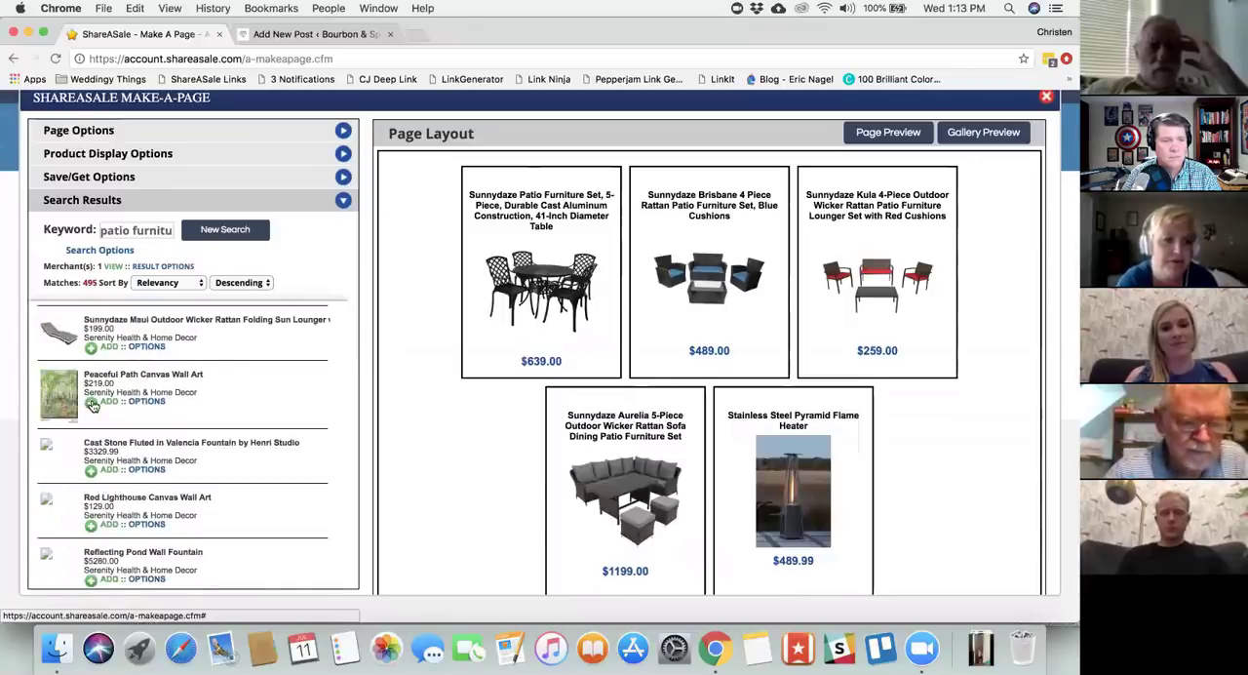
pyautogui.scroll(-10, 93, 405)
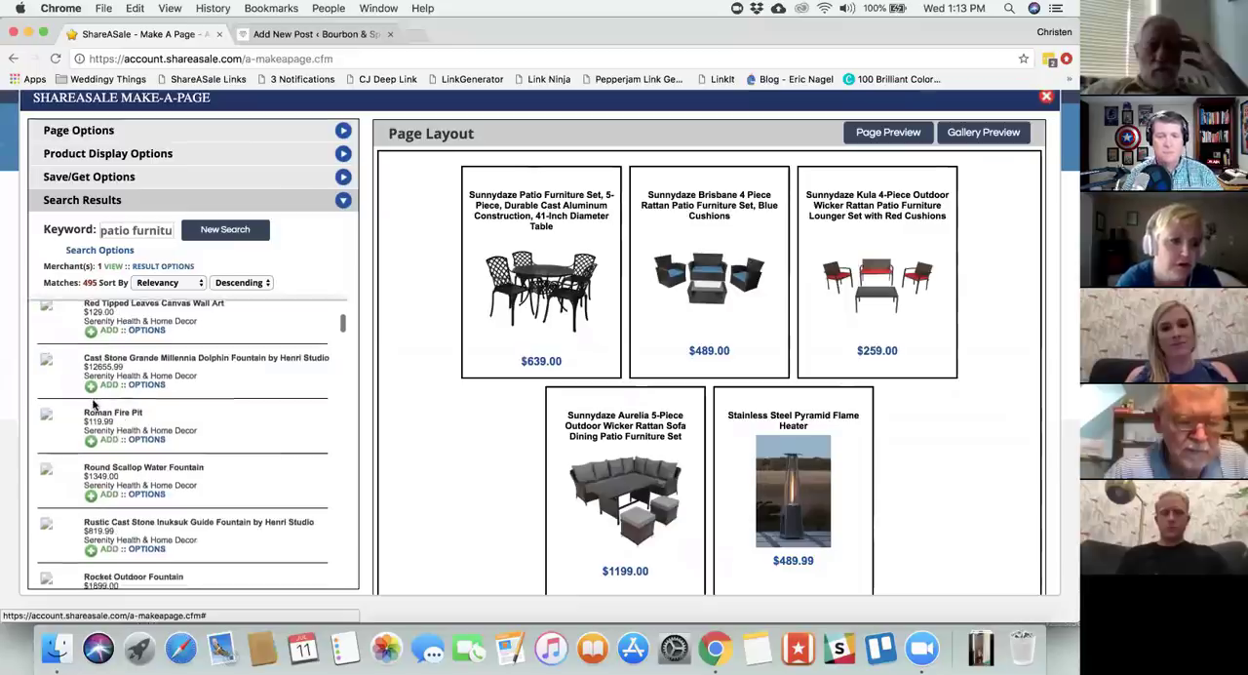
pyautogui.scroll(-2, 93, 406)
pyautogui.scroll(5, 92, 419)
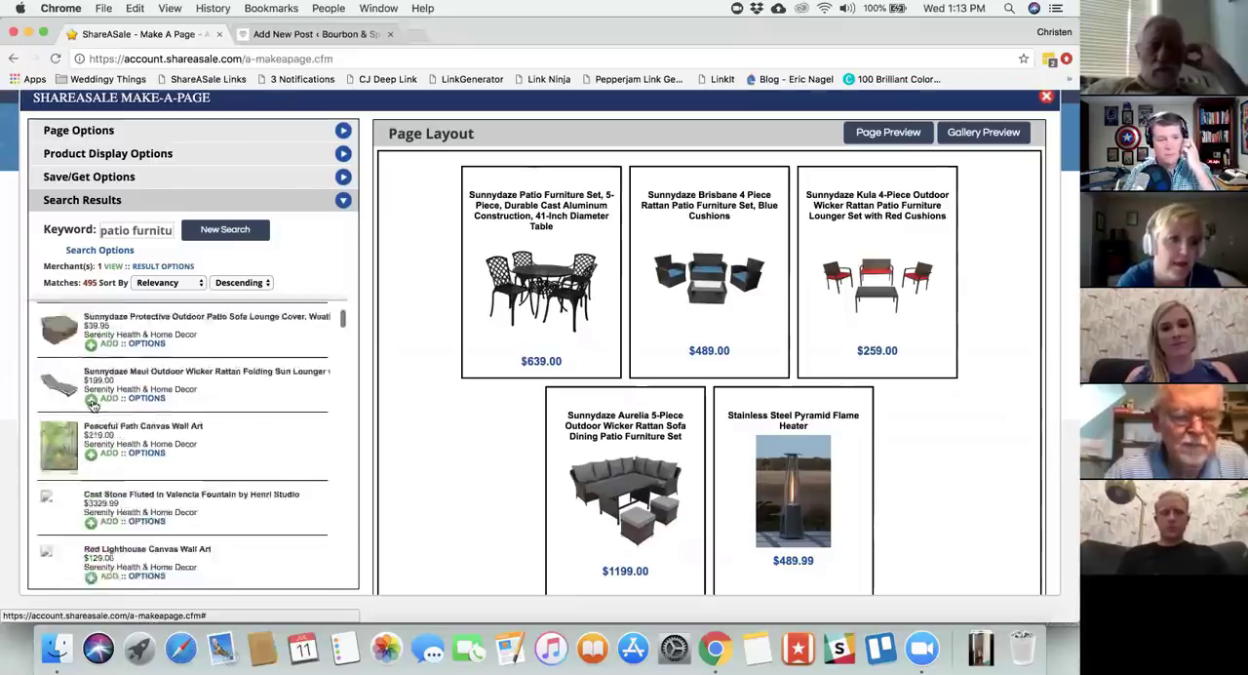
pyautogui.click(91, 429)
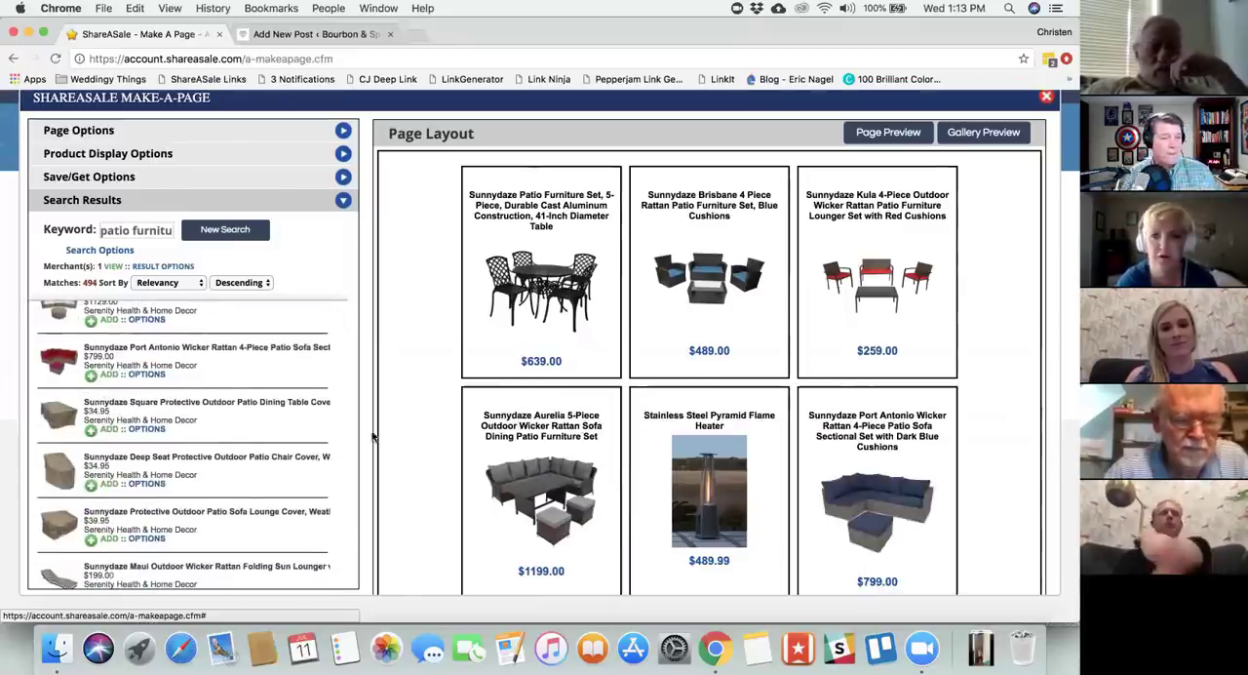
# Check the result options and the list of merchants behind the patio furniture search.
pyautogui.scroll(-1, 406, 458)
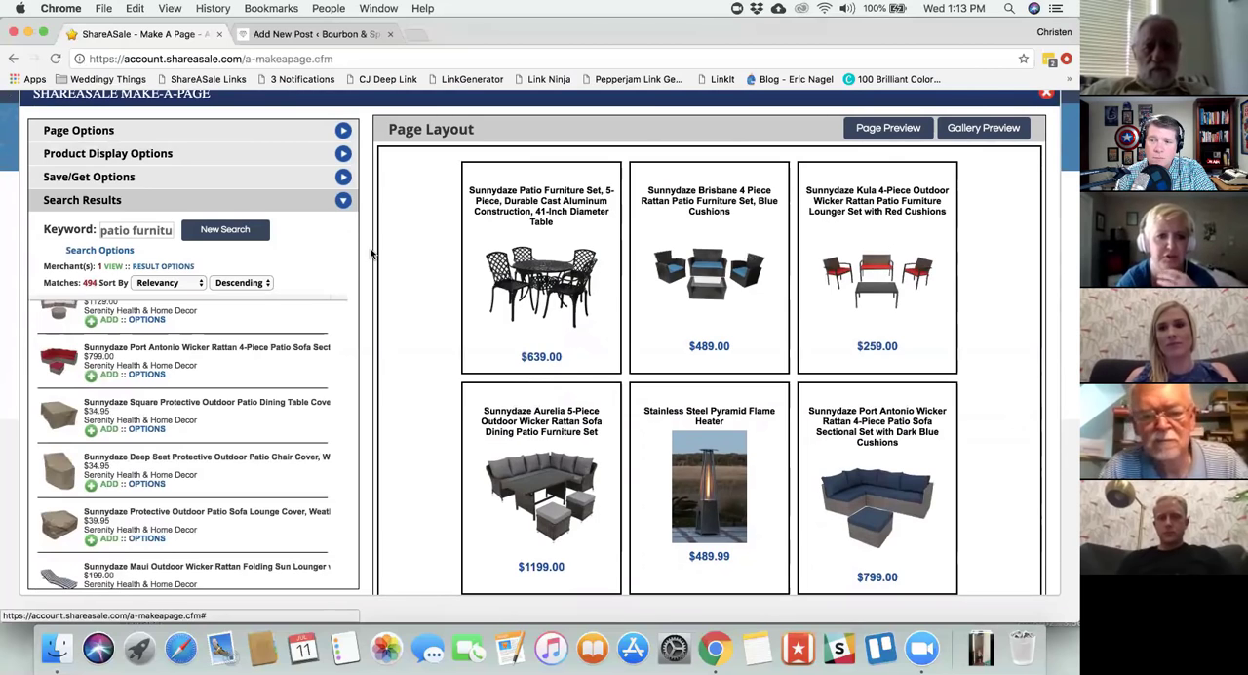
pyautogui.scroll(-1, 442, 281)
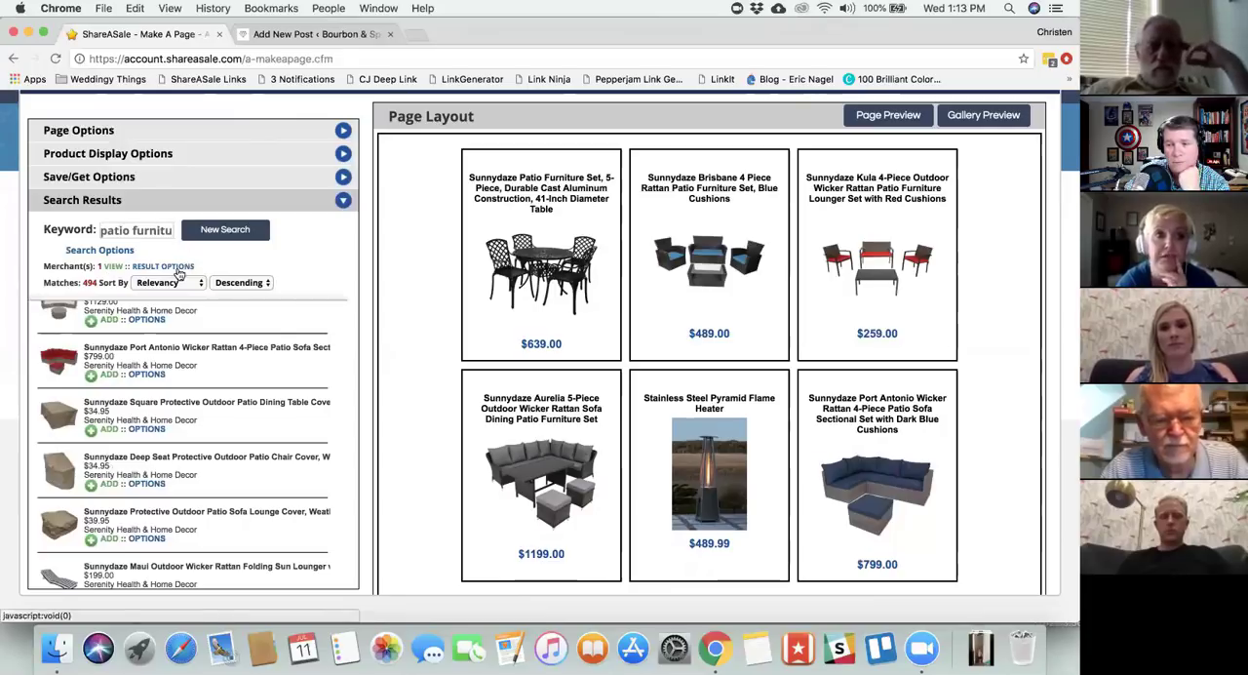
pyautogui.click(175, 267)
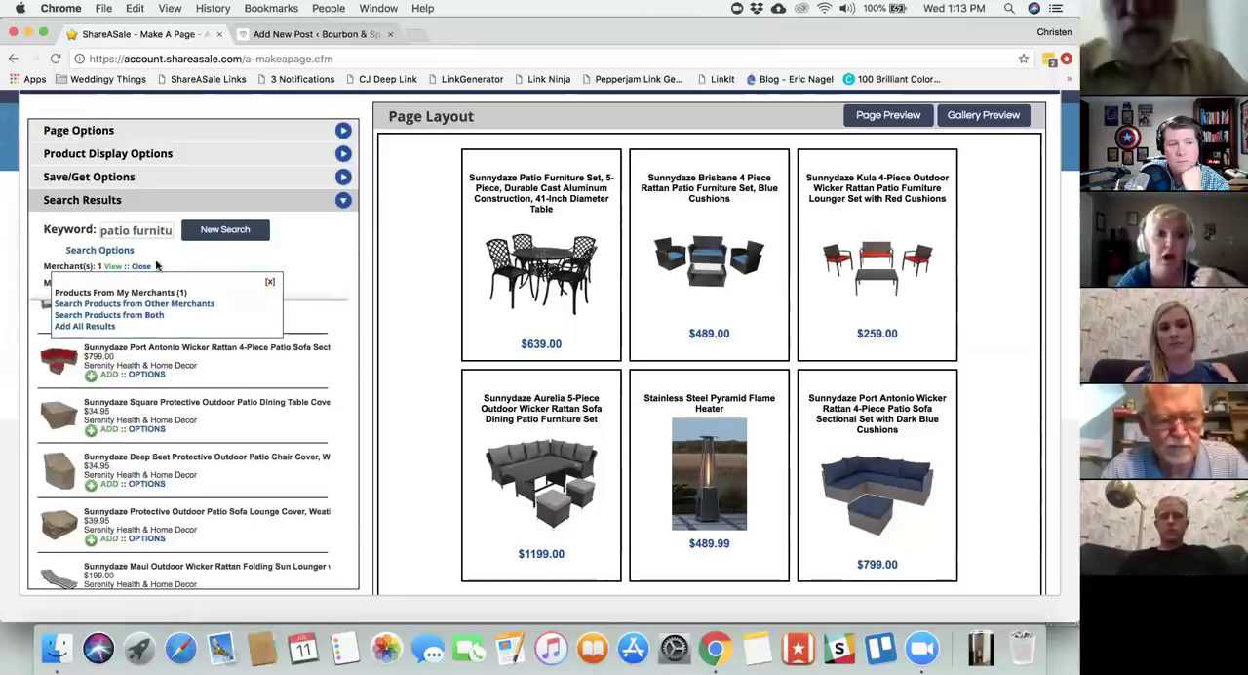
pyautogui.click(114, 266)
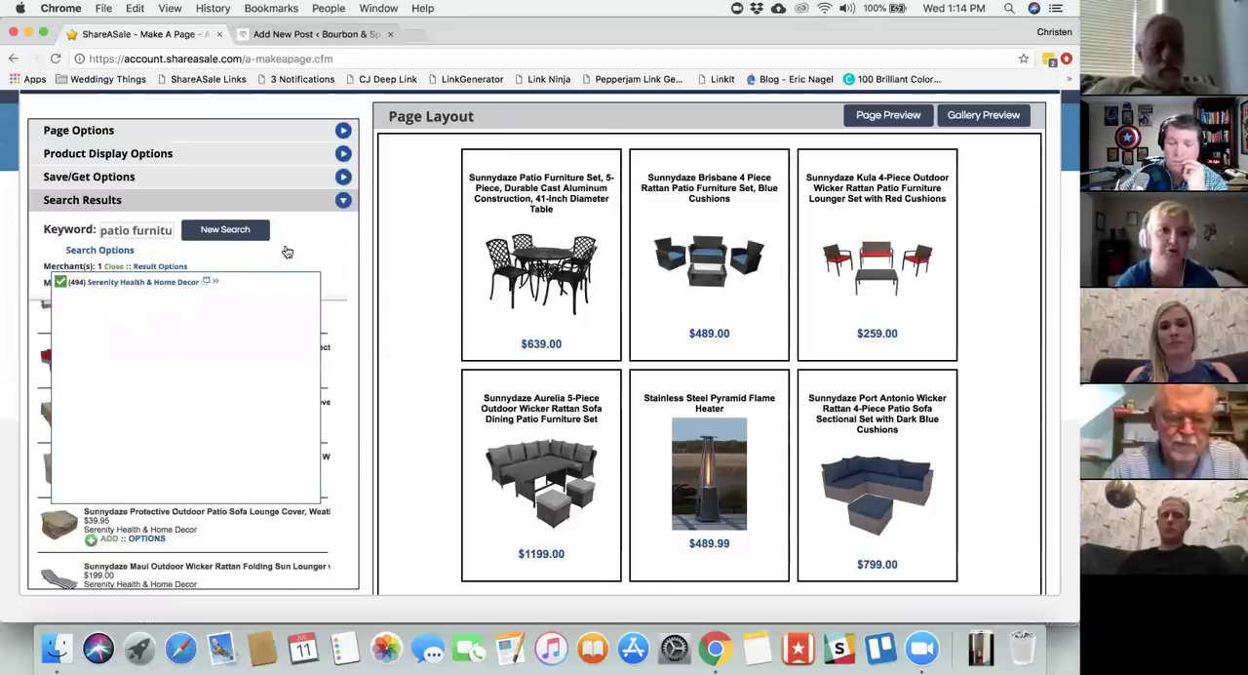
# Try sorting the page layout by Price, and set the page options to sort by Commission with a border width of 0.
pyautogui.click(112, 268)
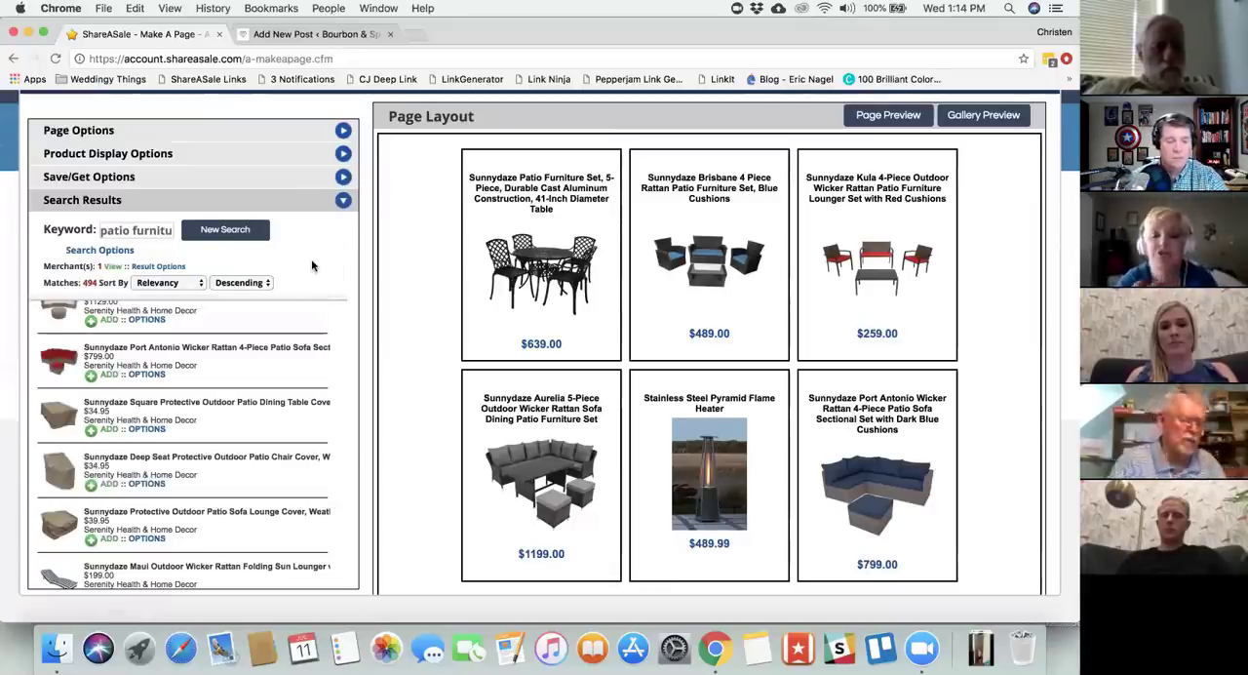
pyautogui.scroll(1, 312, 266)
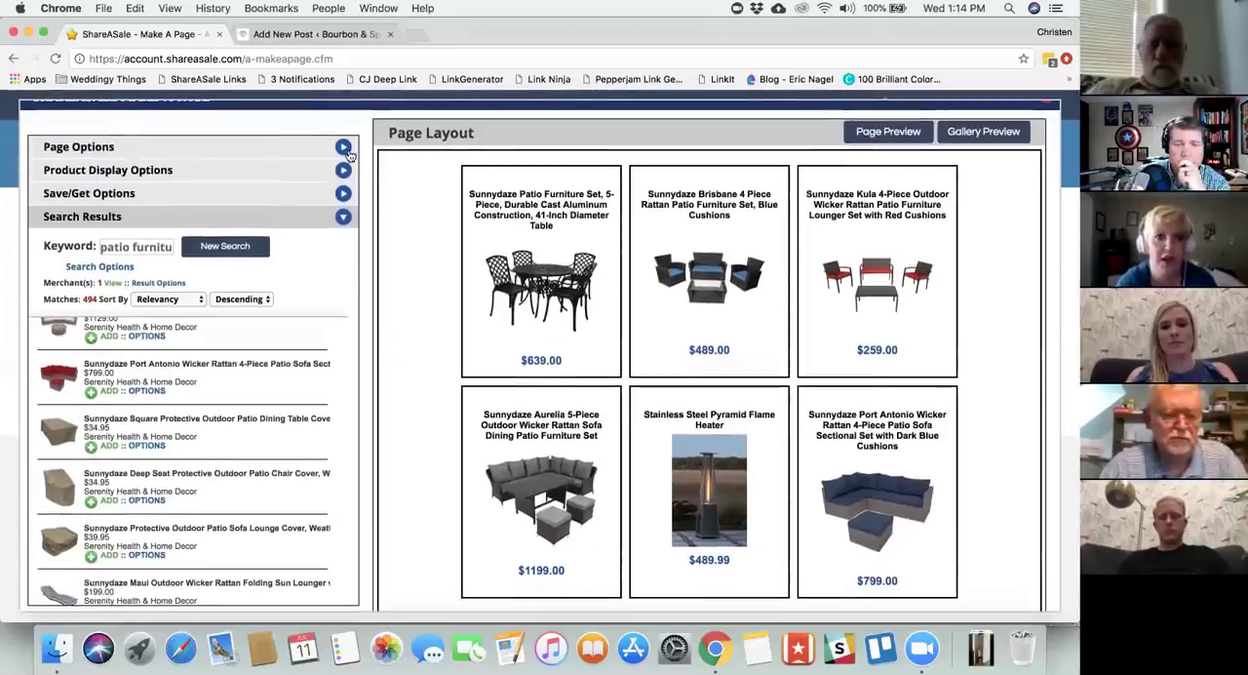
pyautogui.click(343, 148)
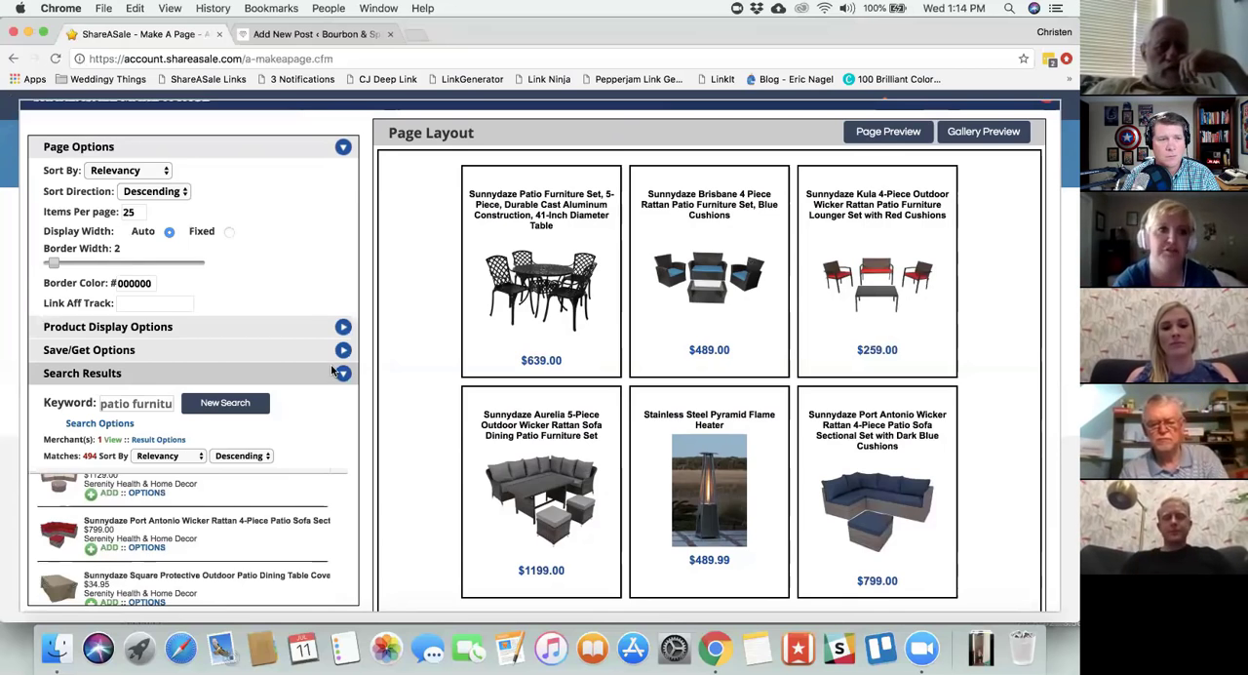
pyautogui.click(142, 170)
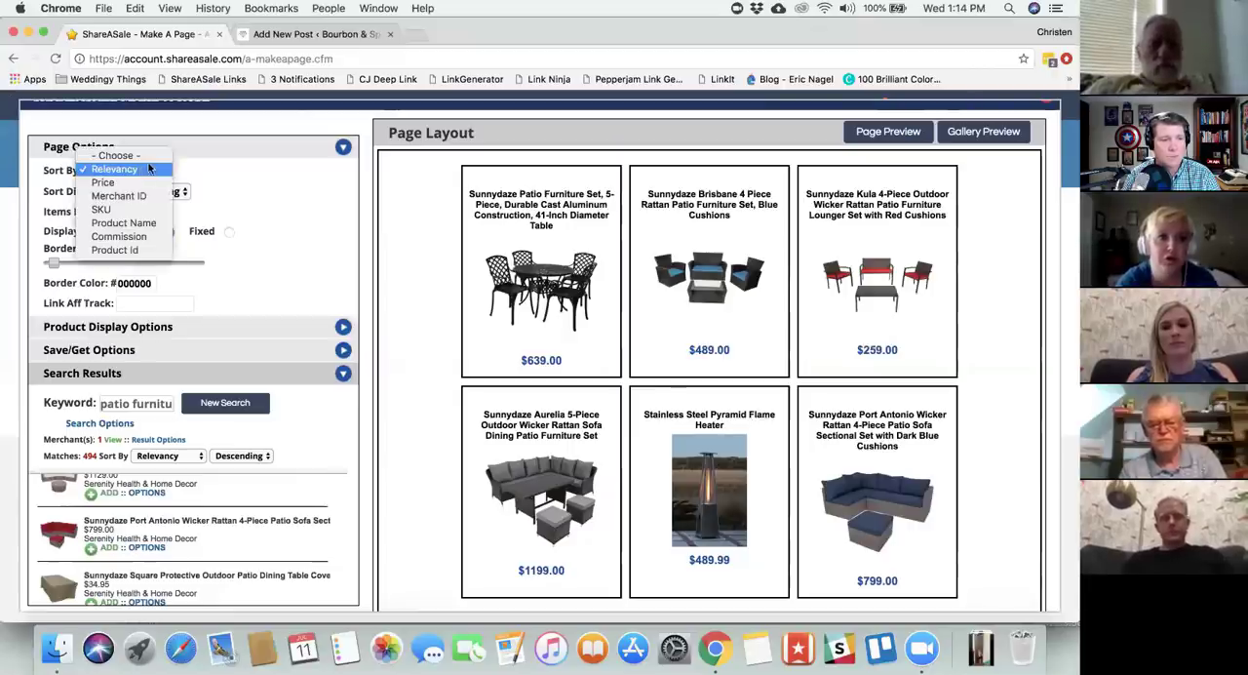
pyautogui.click(147, 182)
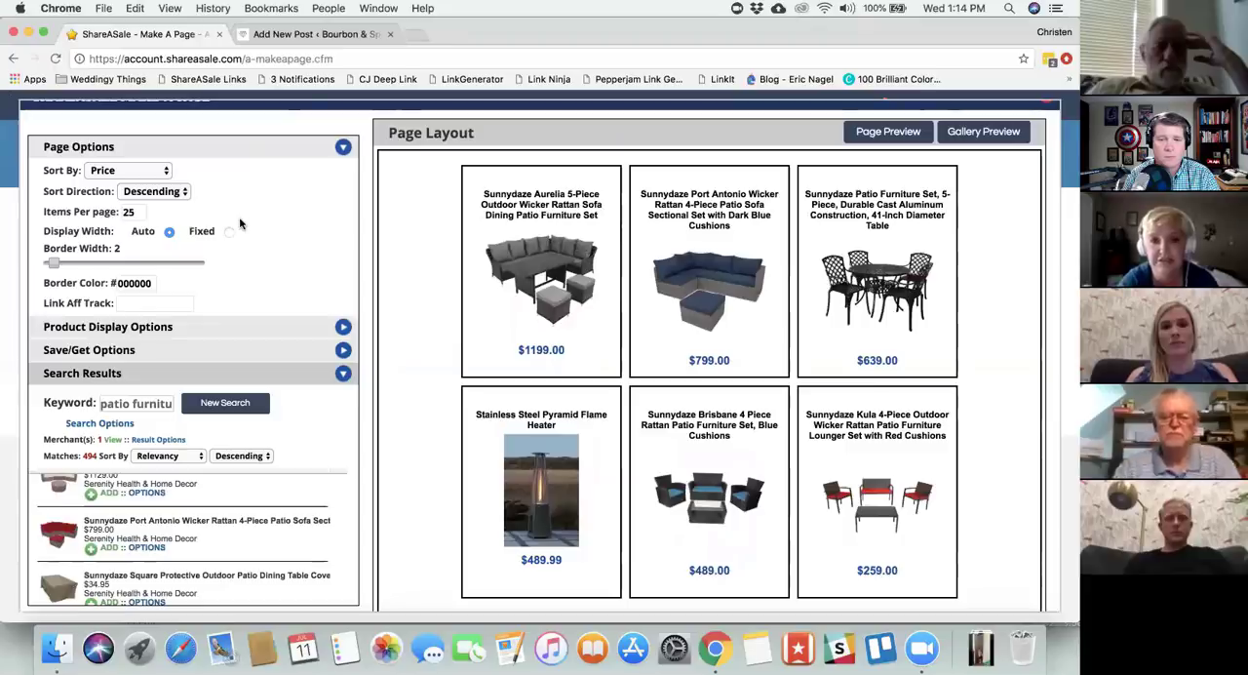
pyautogui.click(152, 172)
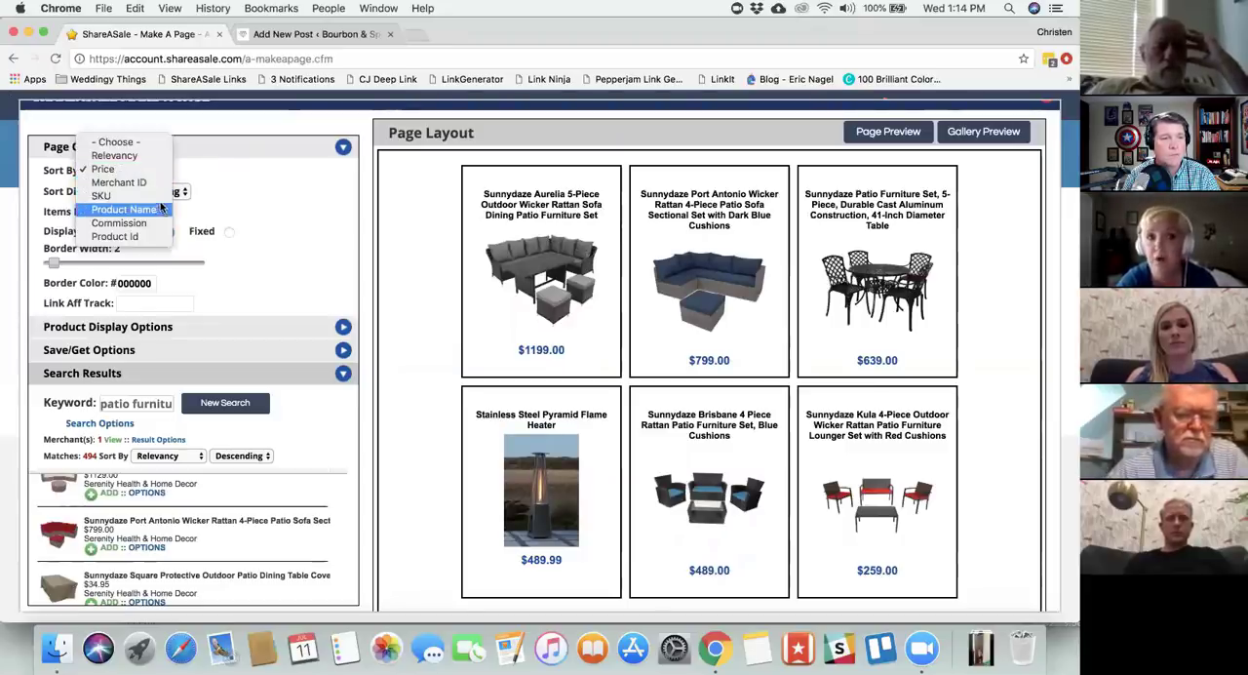
pyautogui.click(159, 225)
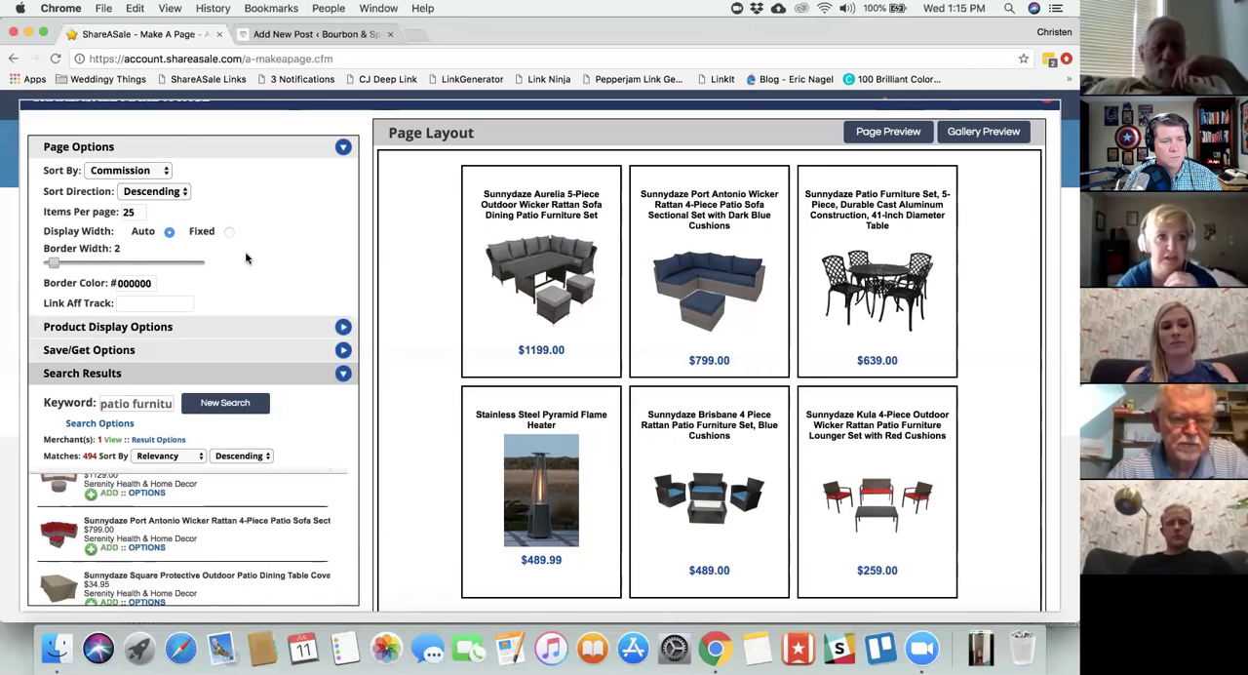
pyautogui.moveTo(71, 267); pyautogui.dragTo(3, 292)
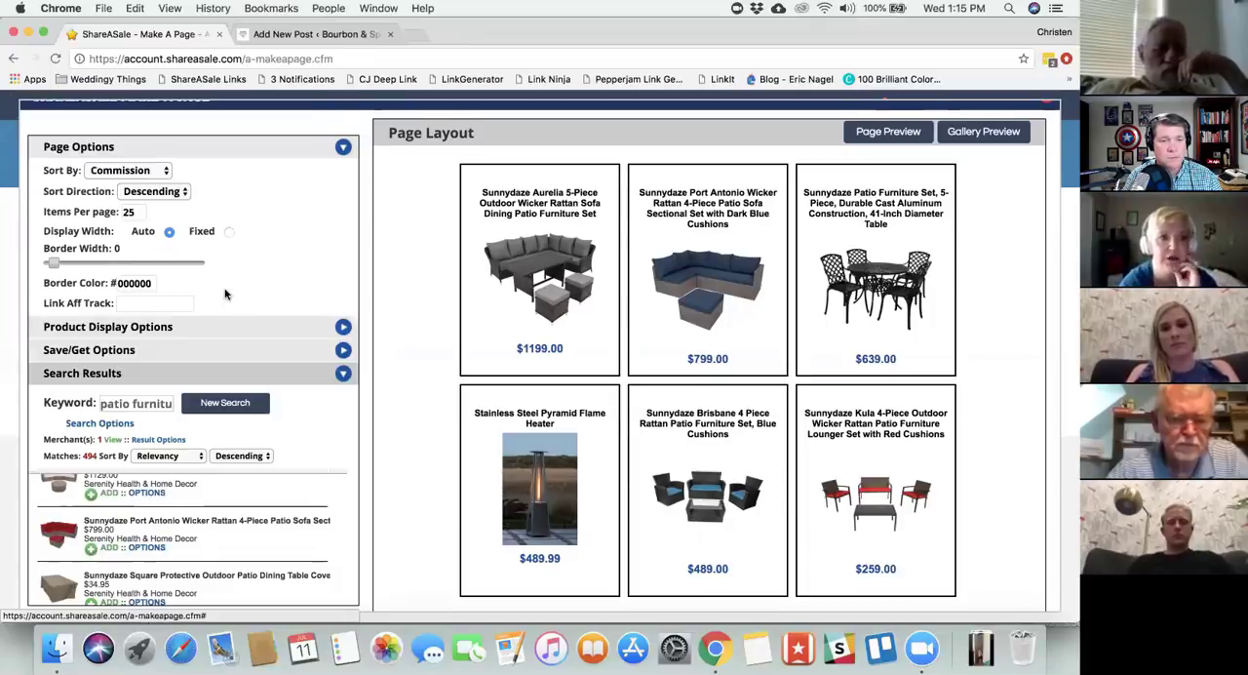
# Check the product display options, generate the page code for the layout and copy all of it.
pyautogui.scroll(-1, 225, 293)
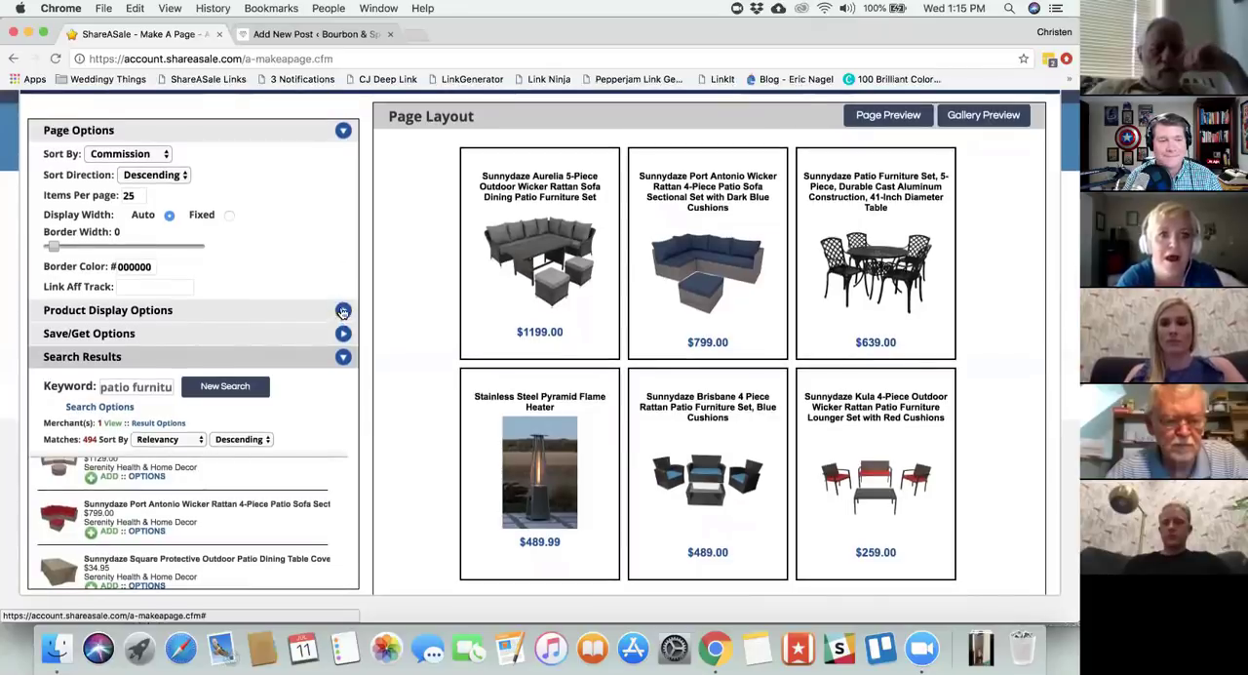
pyautogui.click(343, 311)
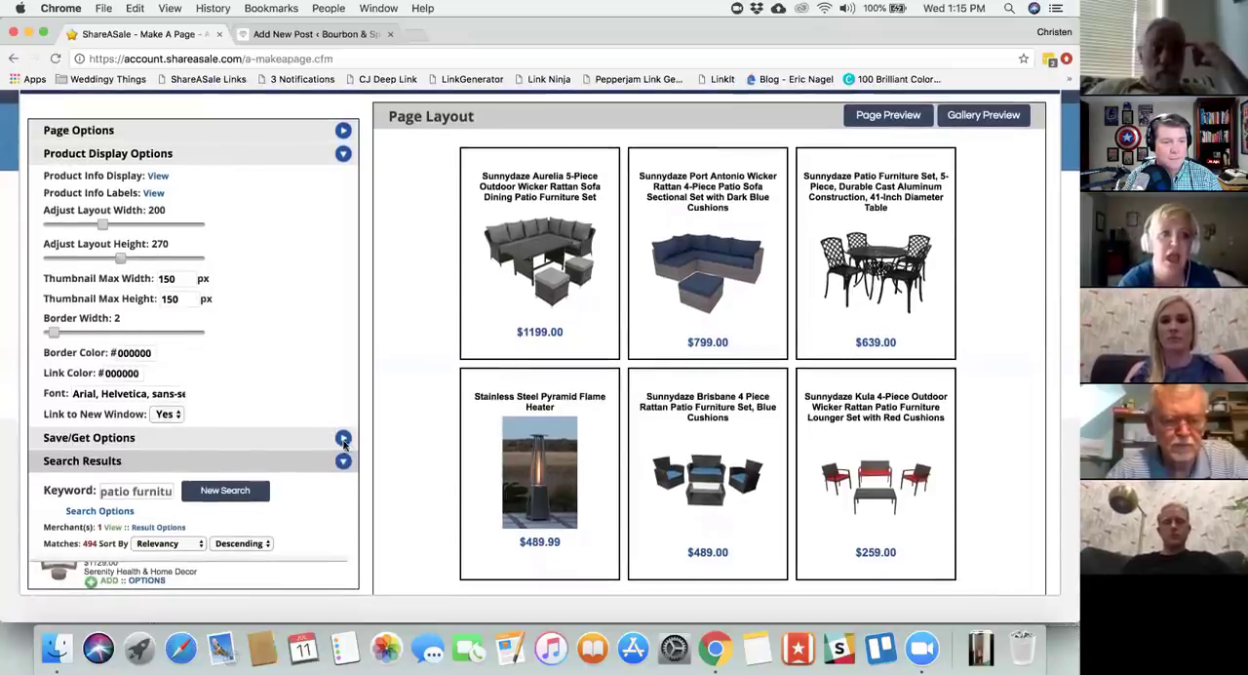
pyautogui.click(343, 439)
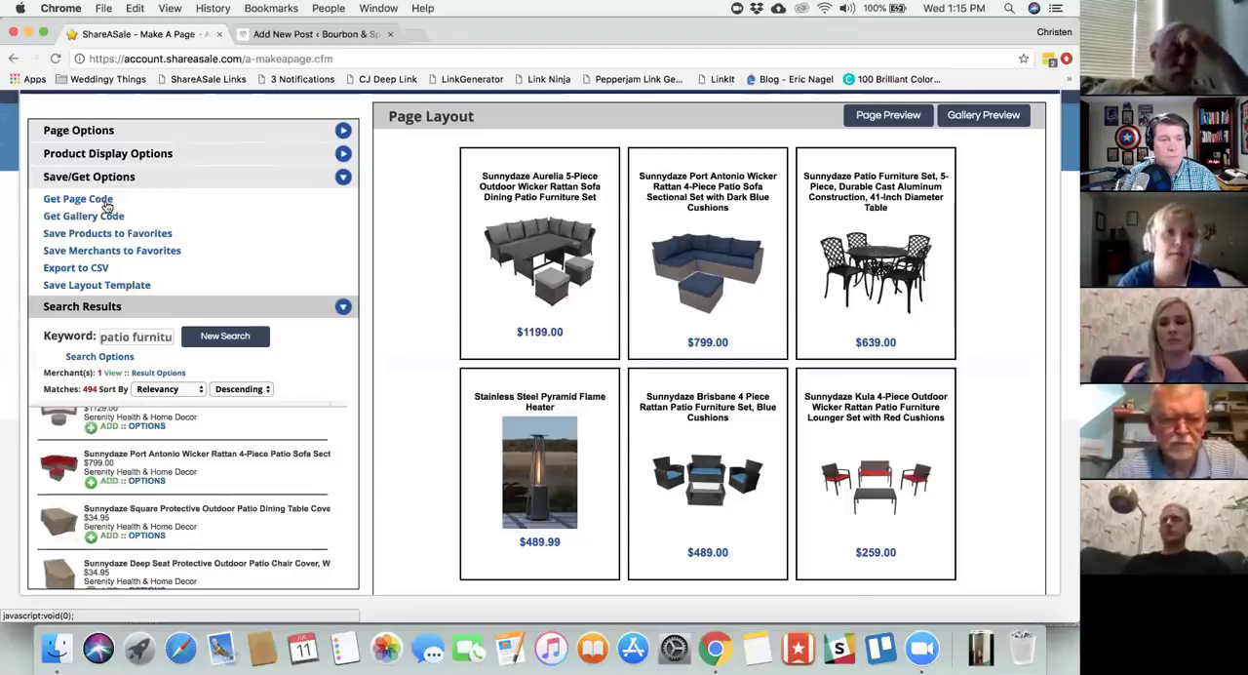
pyautogui.click(104, 202)
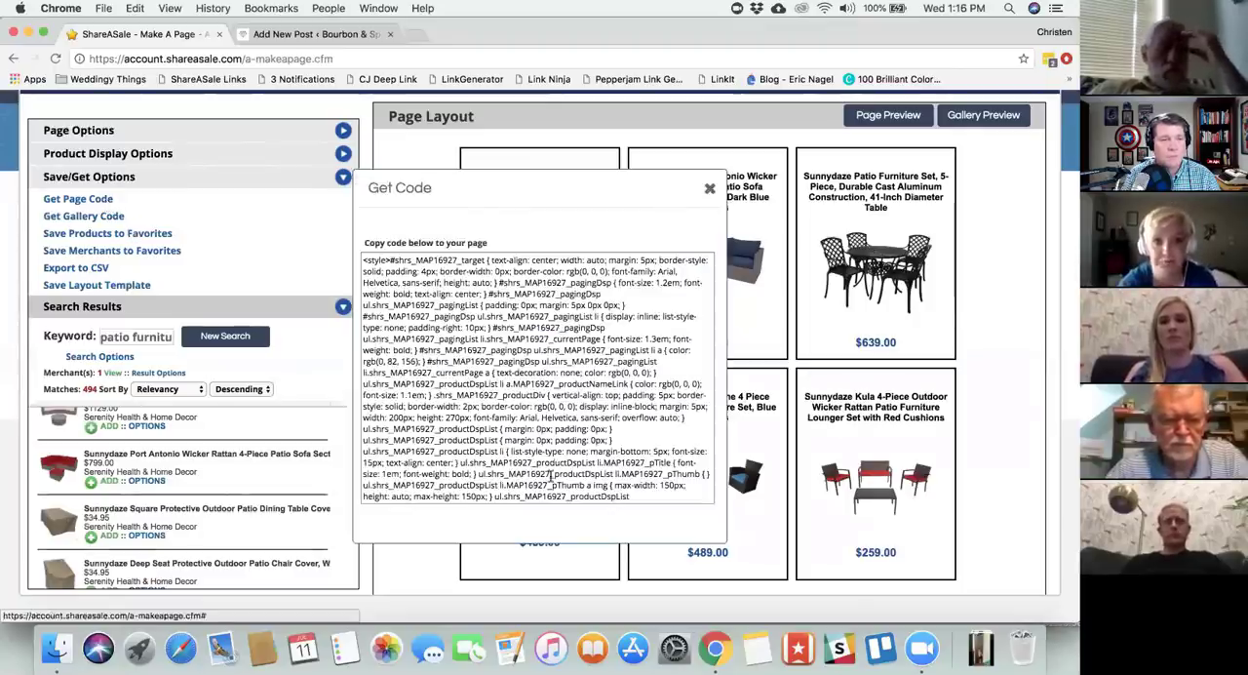
pyautogui.click(475, 382)
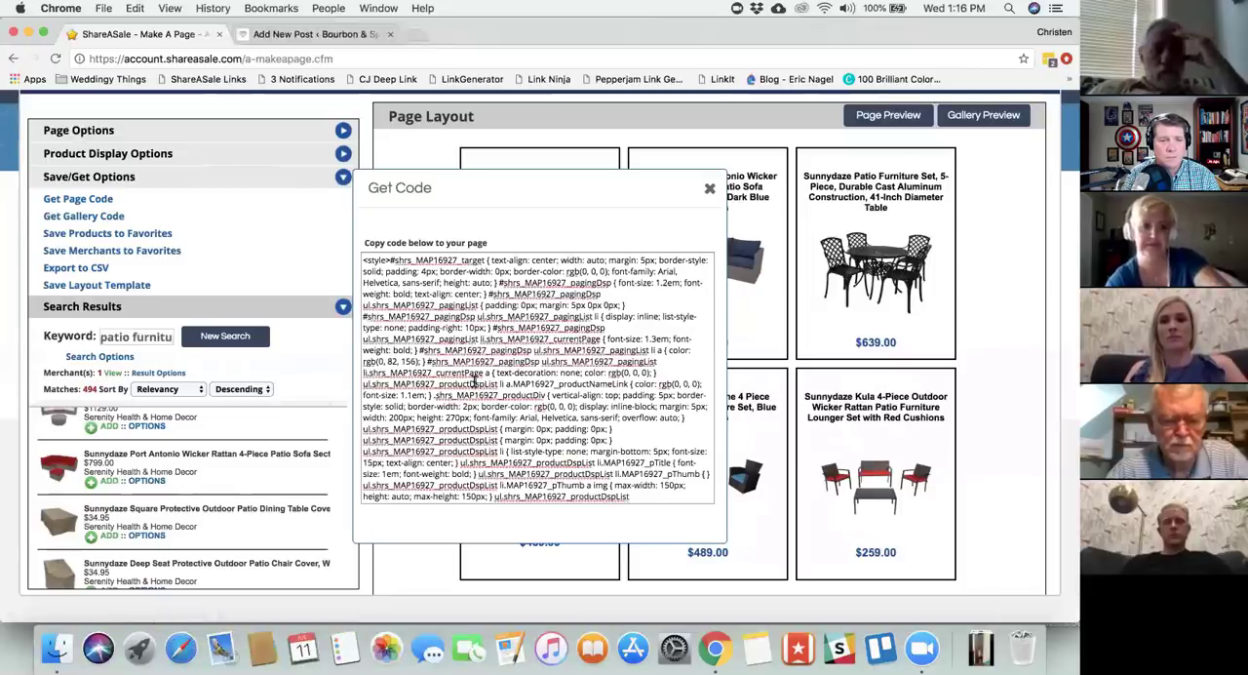
pyautogui.press('super+a')
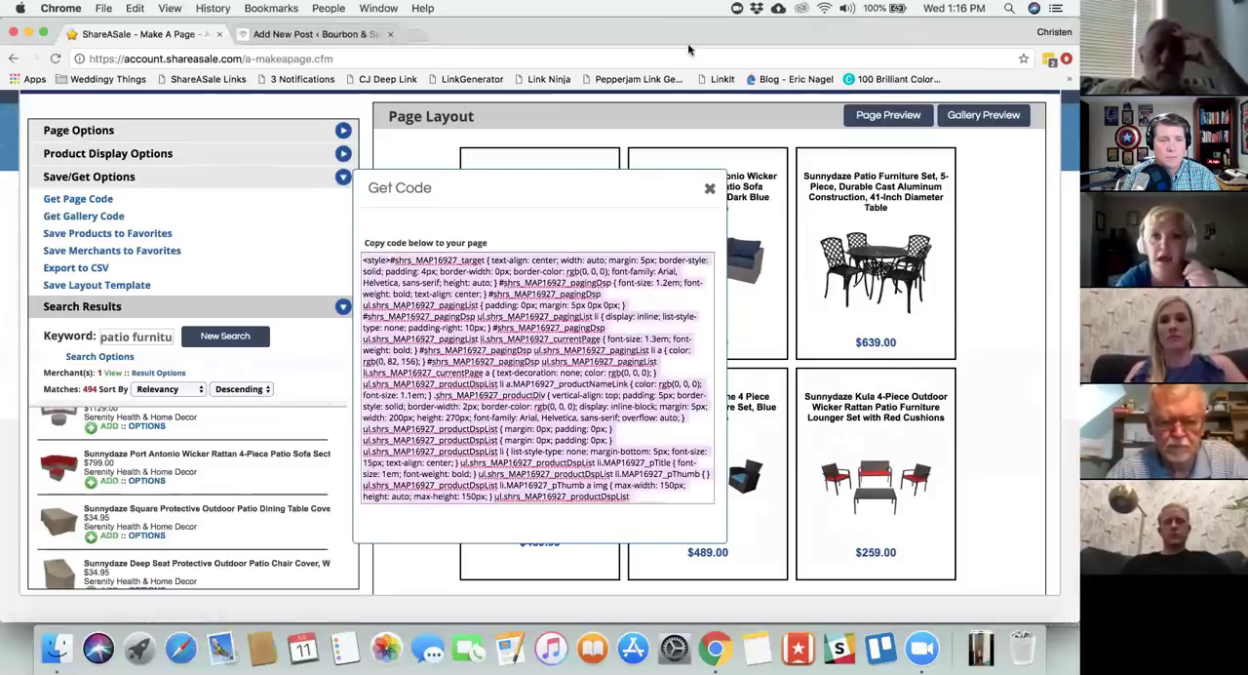
pyautogui.click(709, 189)
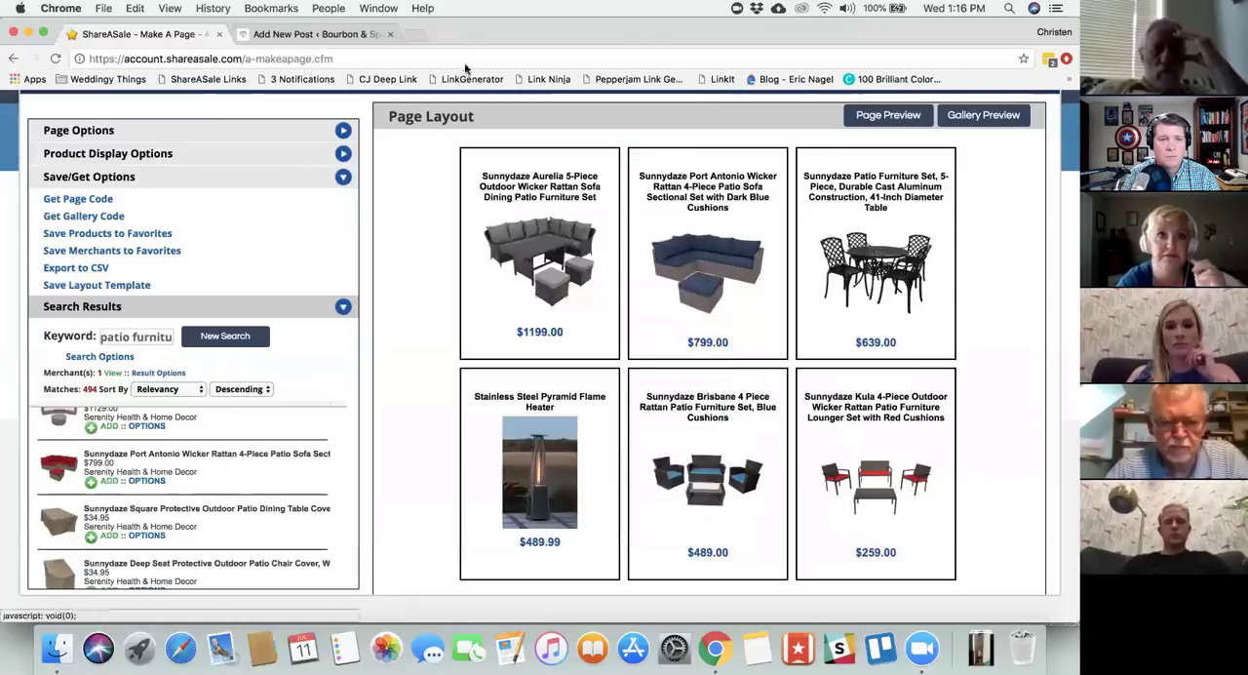
# Switch to the WordPress post "Favorite Food and Kitchen Finds for Summer", paste the page code below its text and publish the post.
pyautogui.click(305, 34)
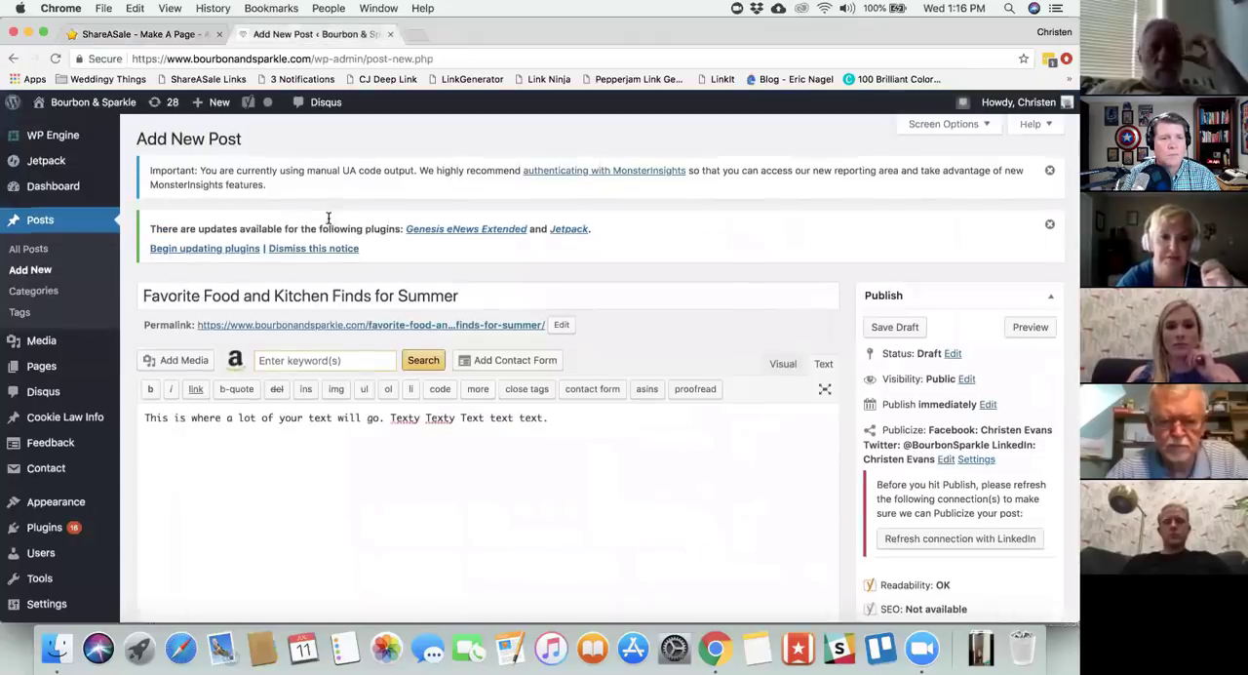
pyautogui.scroll(-1, 351, 292)
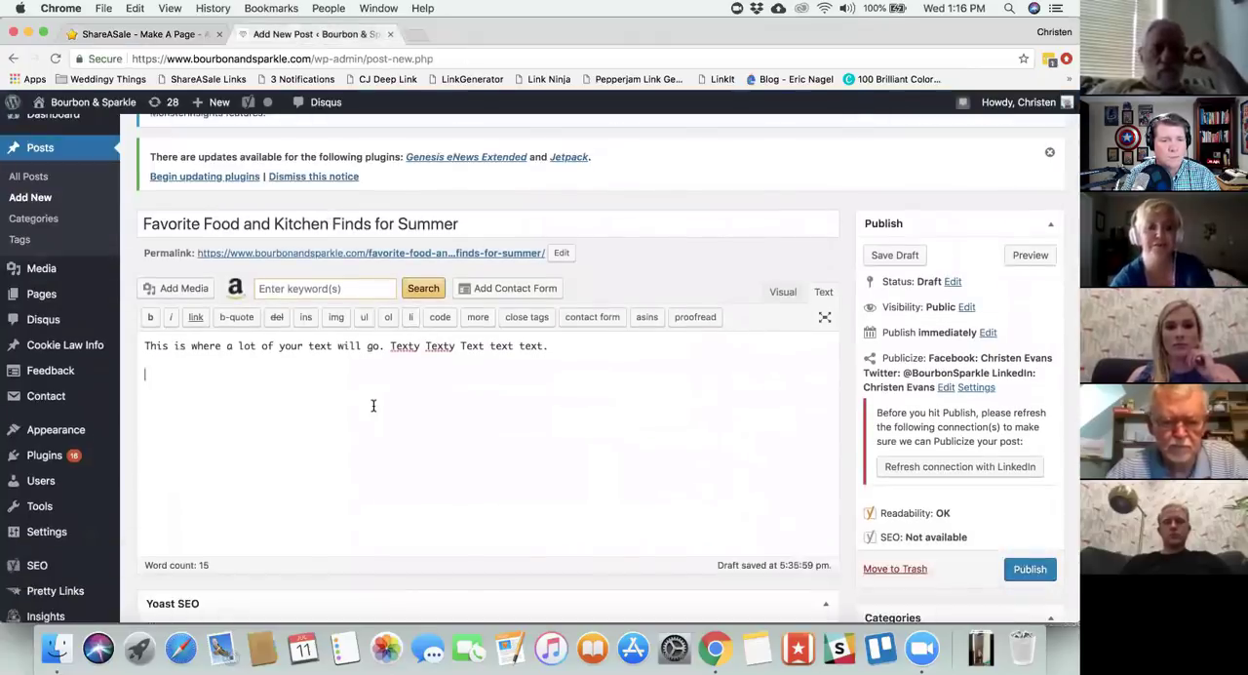
pyautogui.press('Return')
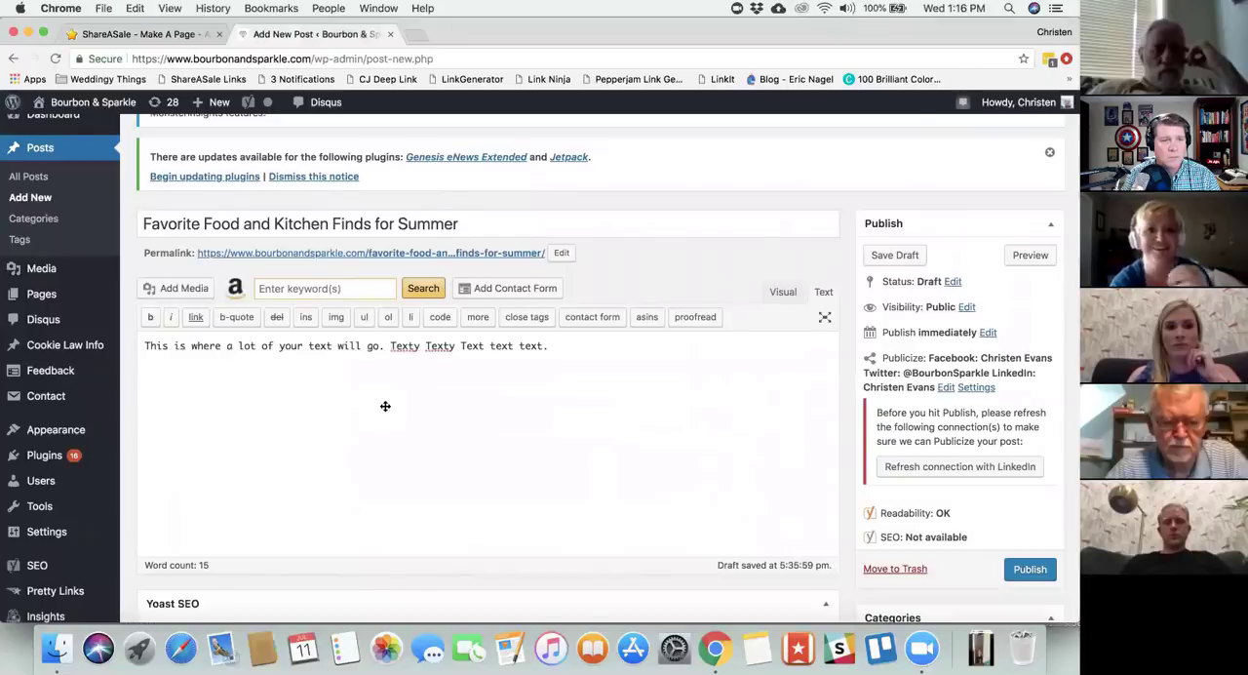
pyautogui.press('super+v')
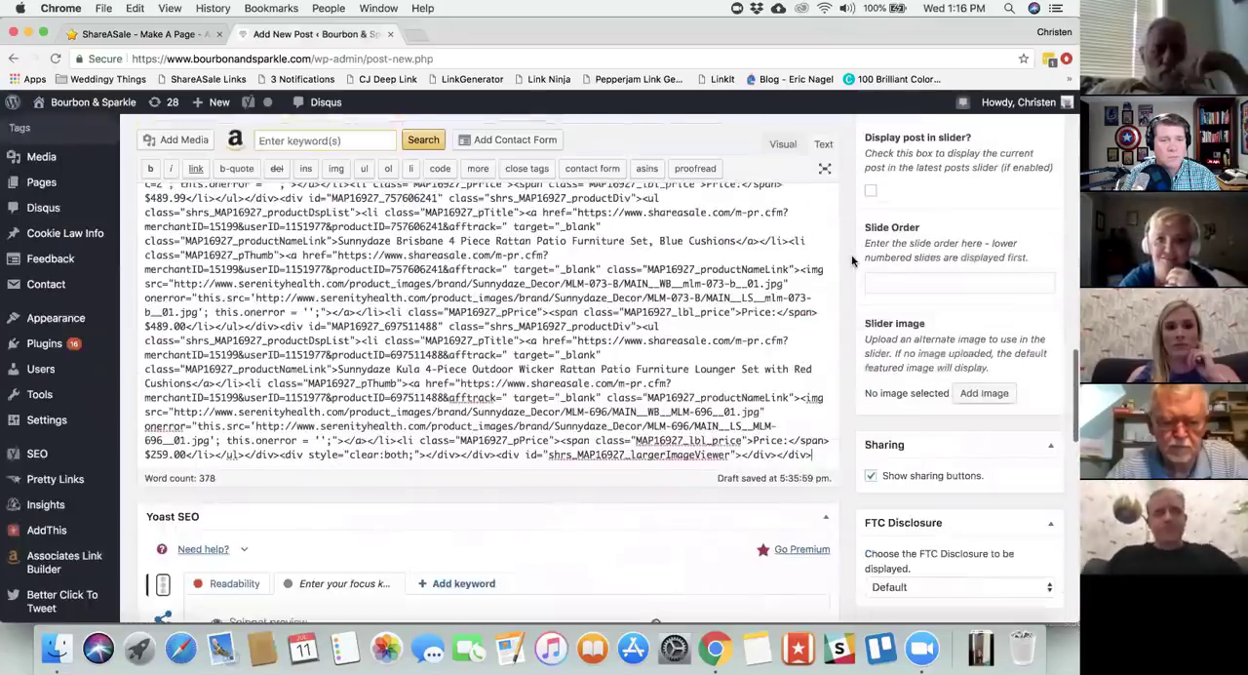
pyautogui.scroll(15, 851, 260)
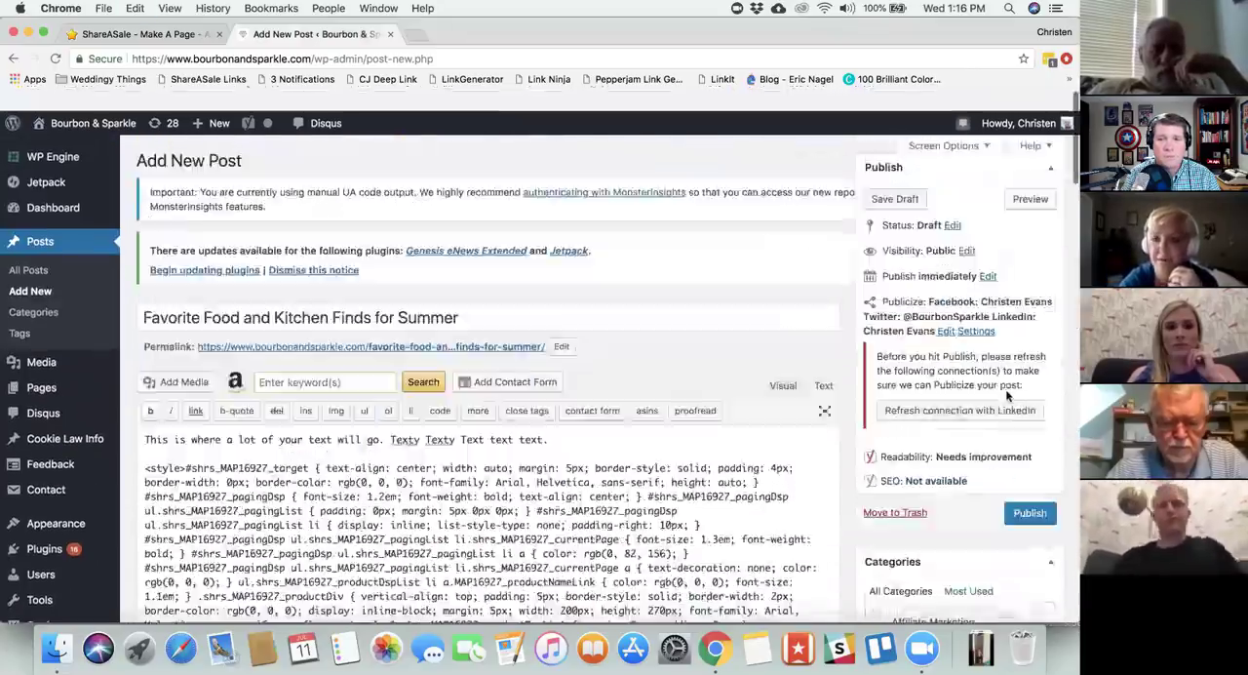
pyautogui.scroll(-5, 1008, 395)
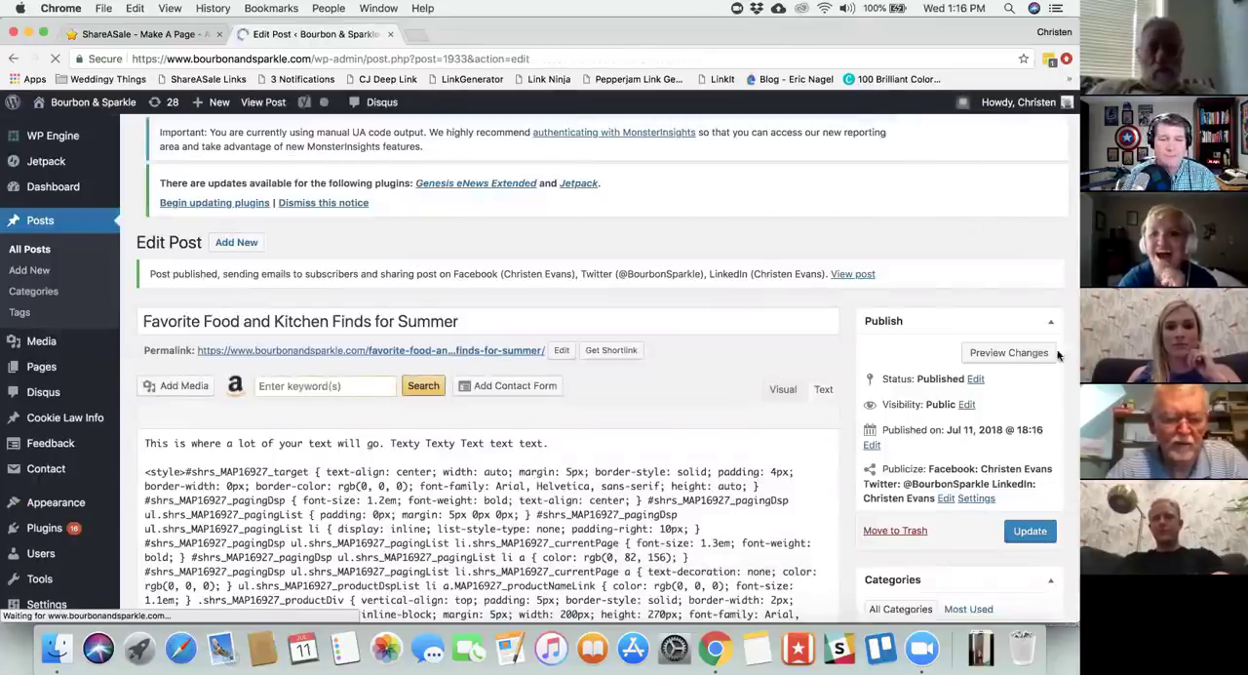
# Preview the published post and examine how the patio furniture product grid displays on the blog.
pyautogui.click(1014, 355)
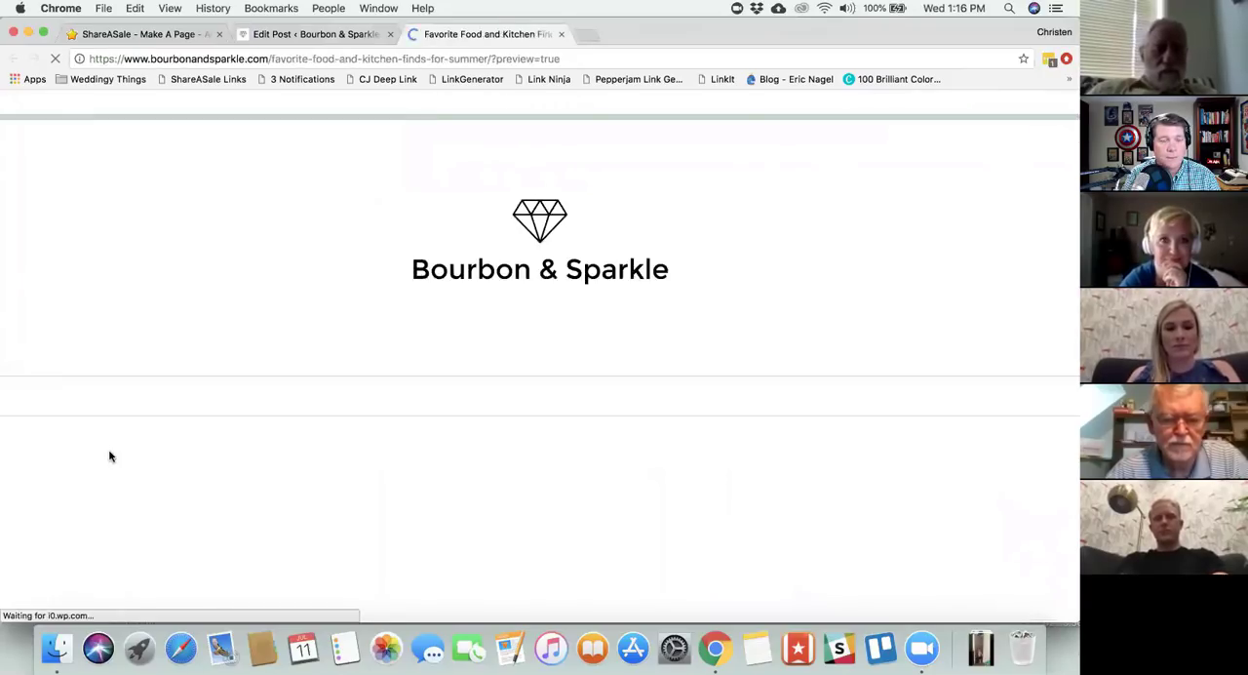
pyautogui.scroll(-5, 109, 457)
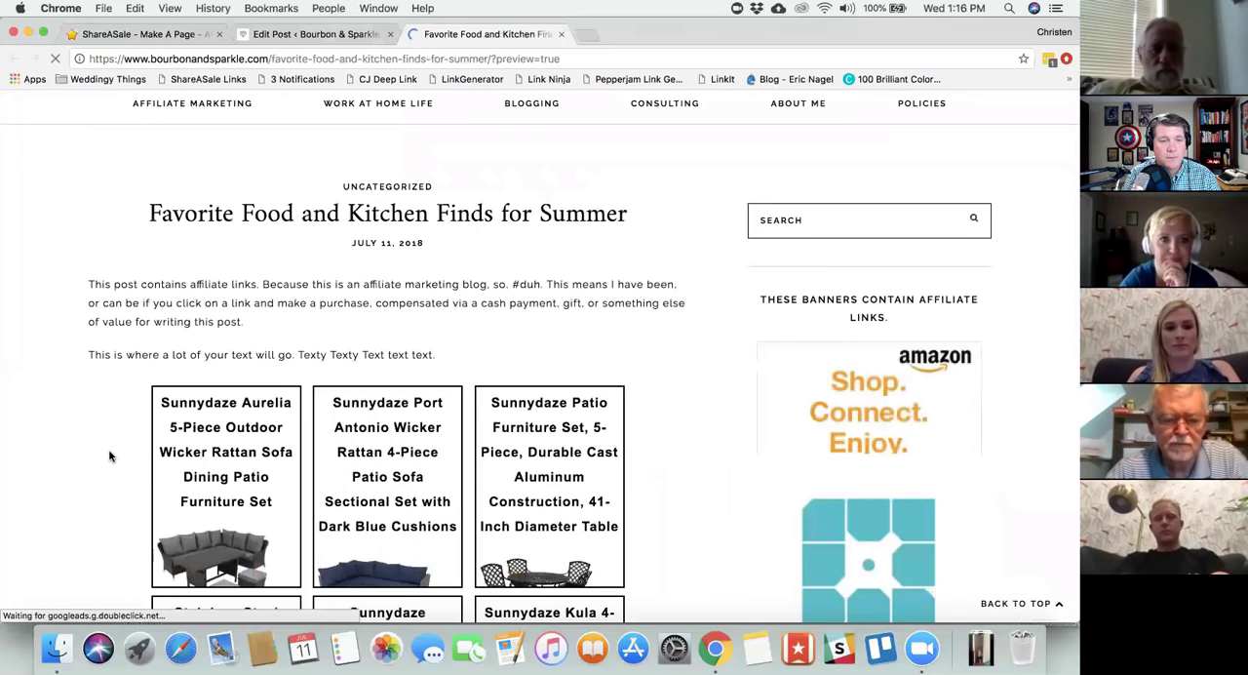
pyautogui.scroll(-4, 109, 455)
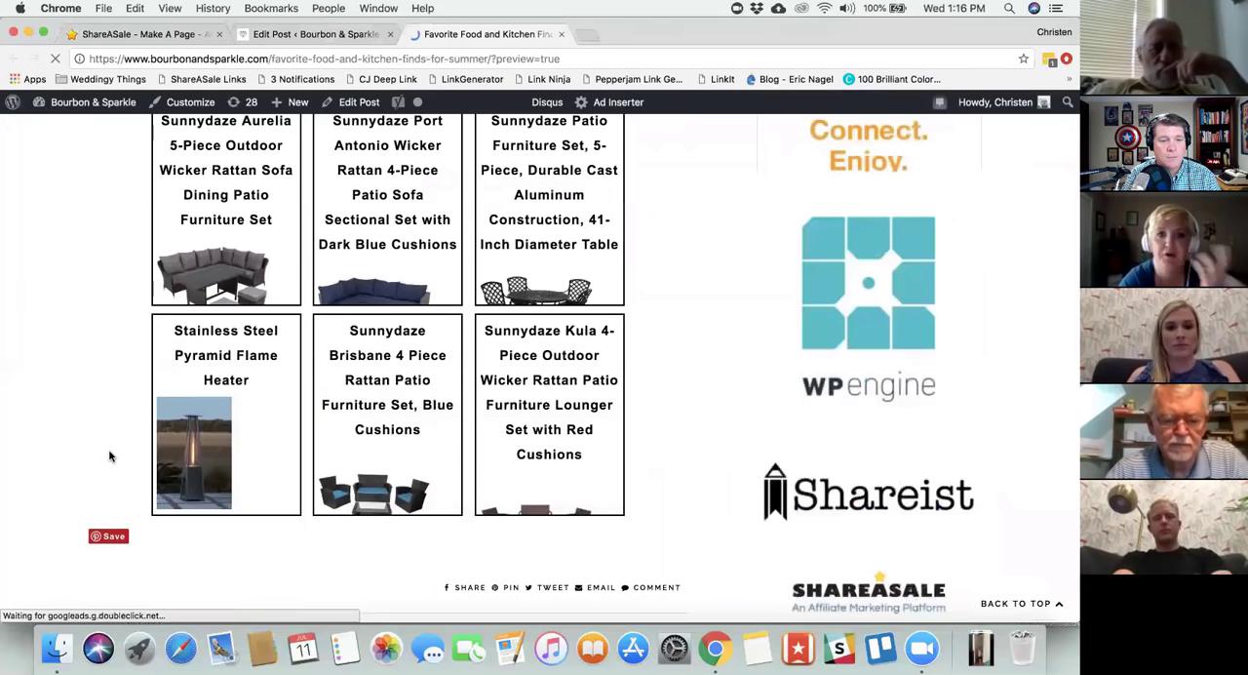
pyautogui.scroll(-1, 110, 456)
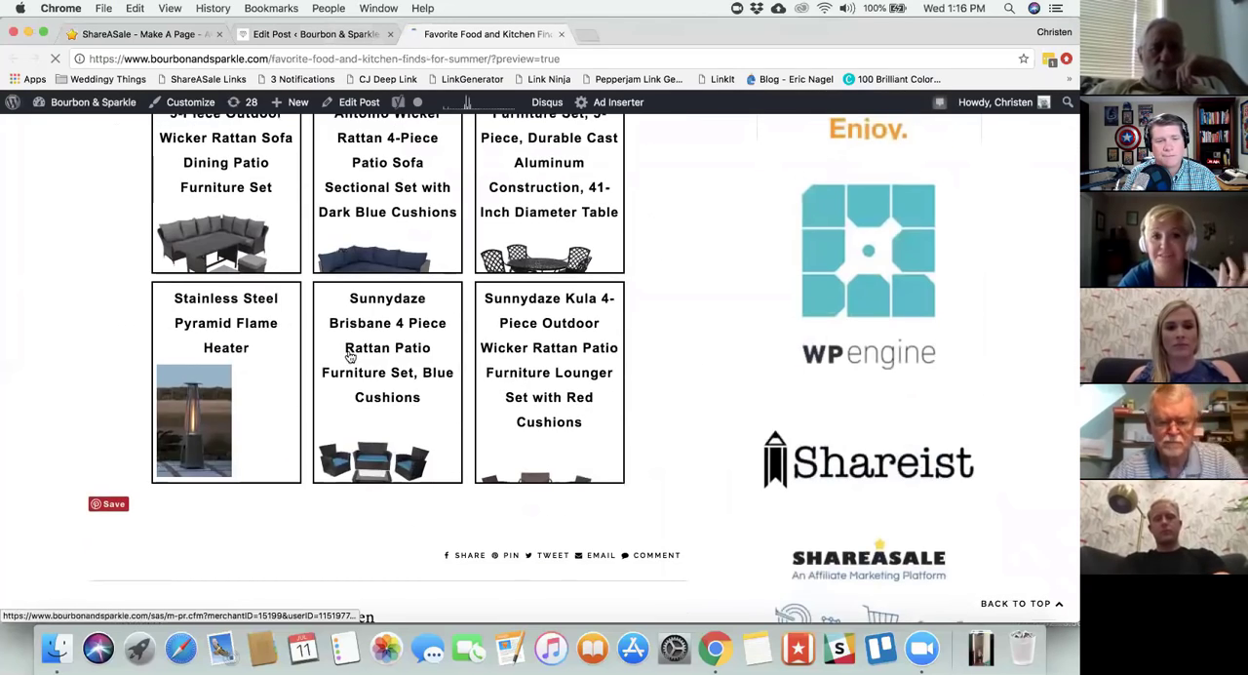
pyautogui.scroll(3, 350, 356)
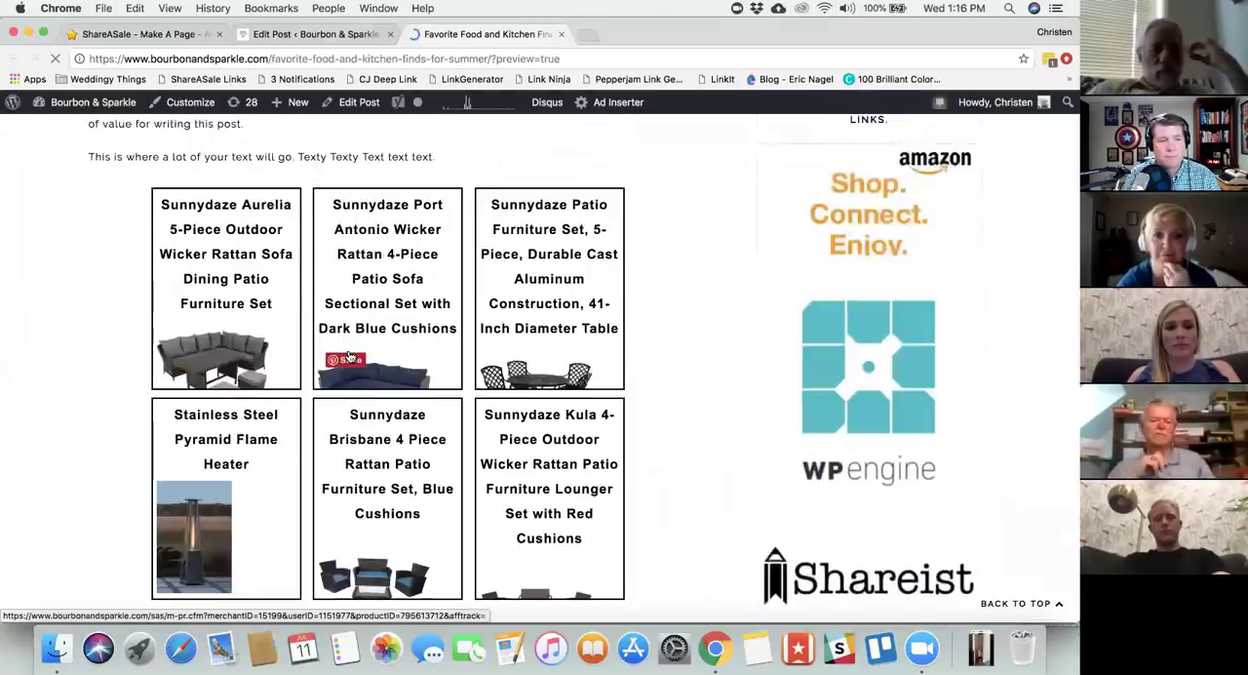
pyautogui.scroll(-1, 350, 356)
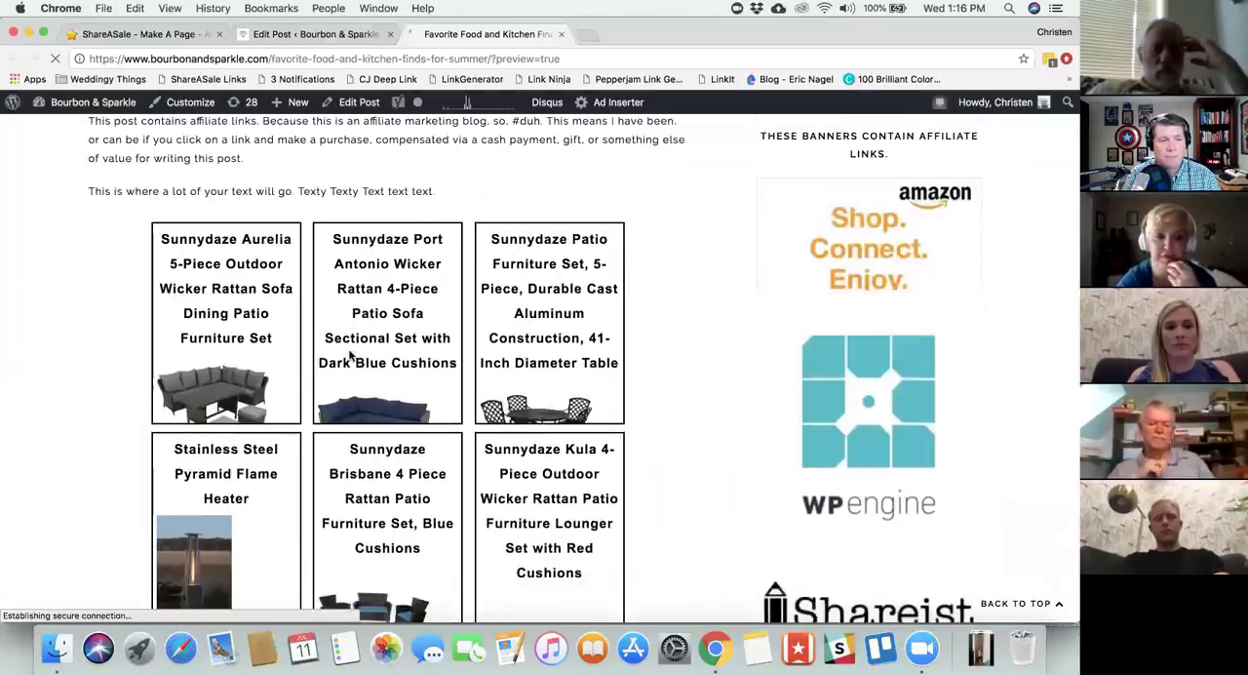
pyautogui.scroll(-3, 350, 357)
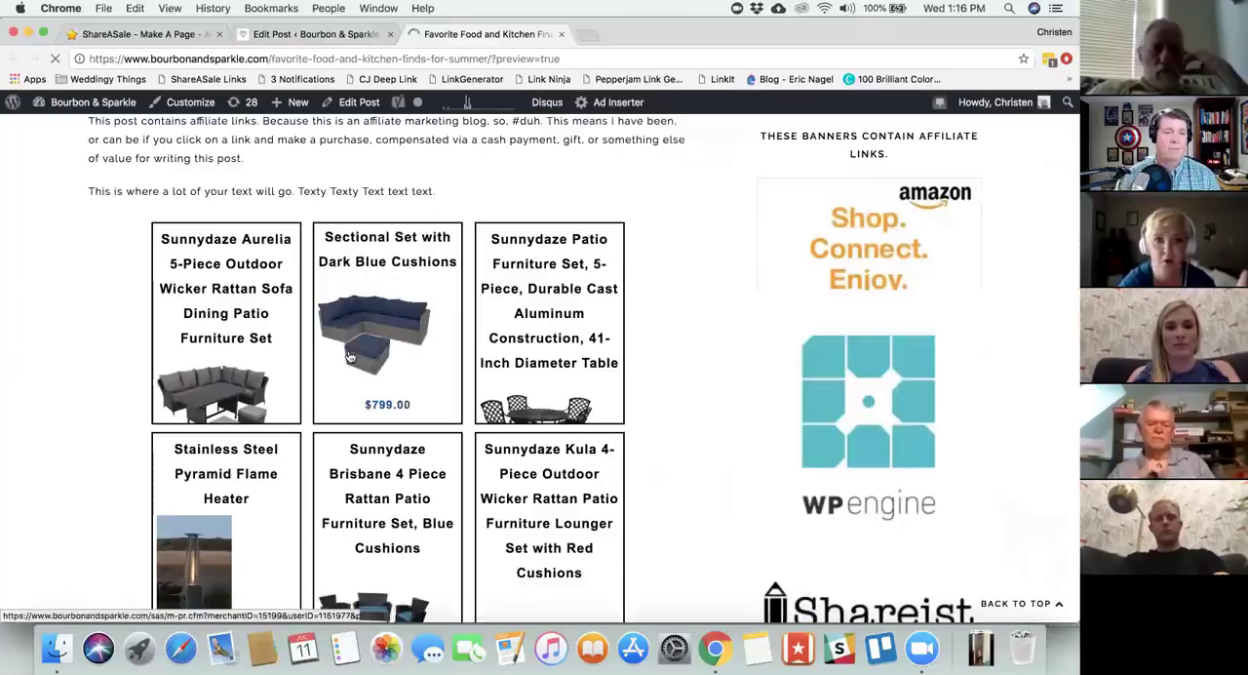
# Switch back to ShareASale, look over the finished patio furniture layout and close the Make-A-Page editor.
pyautogui.click(302, 34)
pyautogui.click(156, 37)
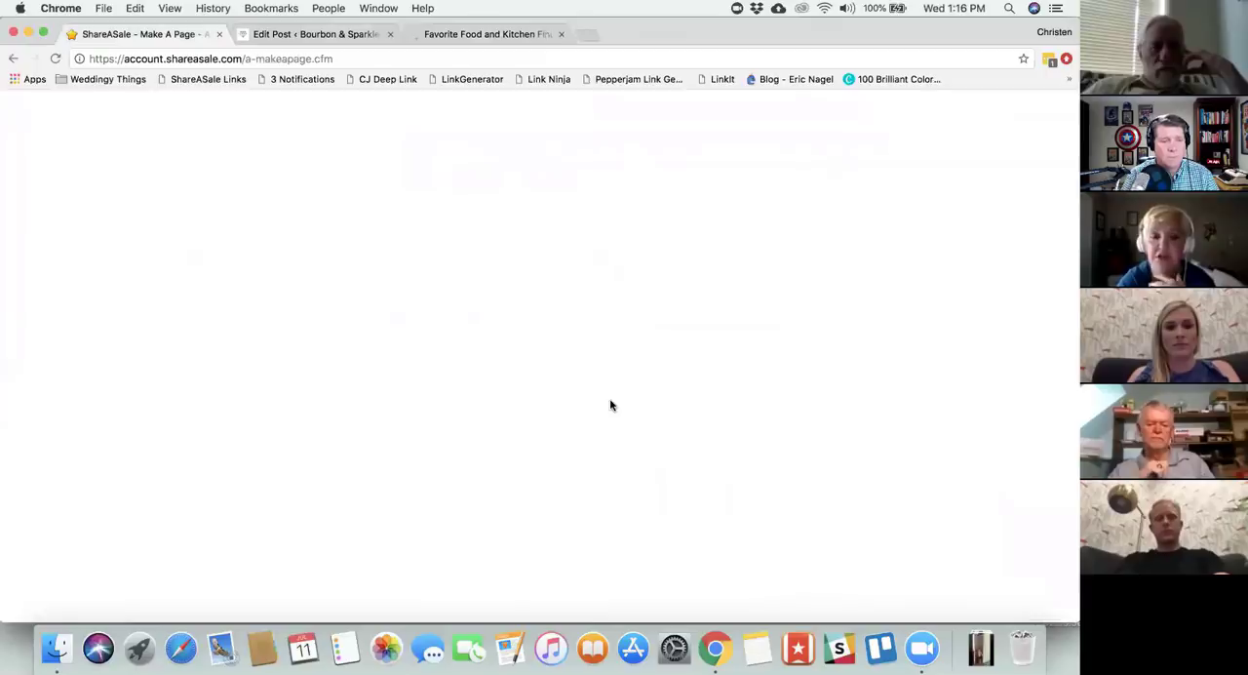
pyautogui.scroll(-1, 440, 368)
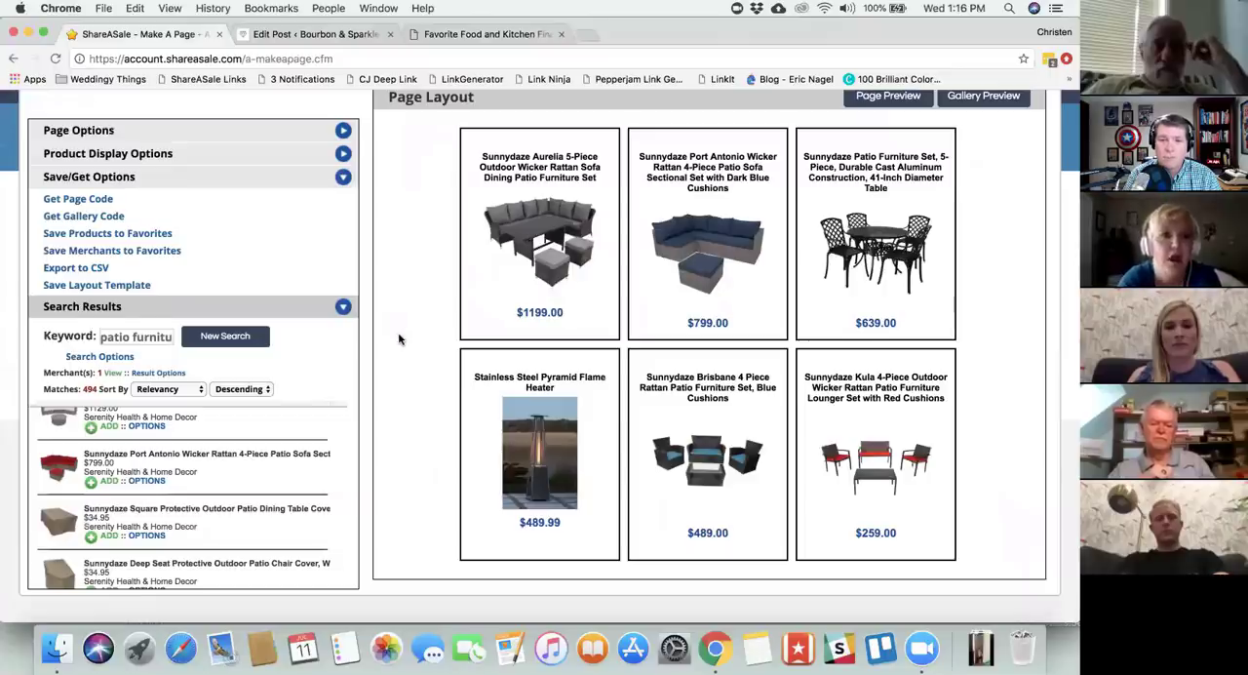
pyautogui.scroll(2, 399, 339)
pyautogui.scroll(1, 399, 338)
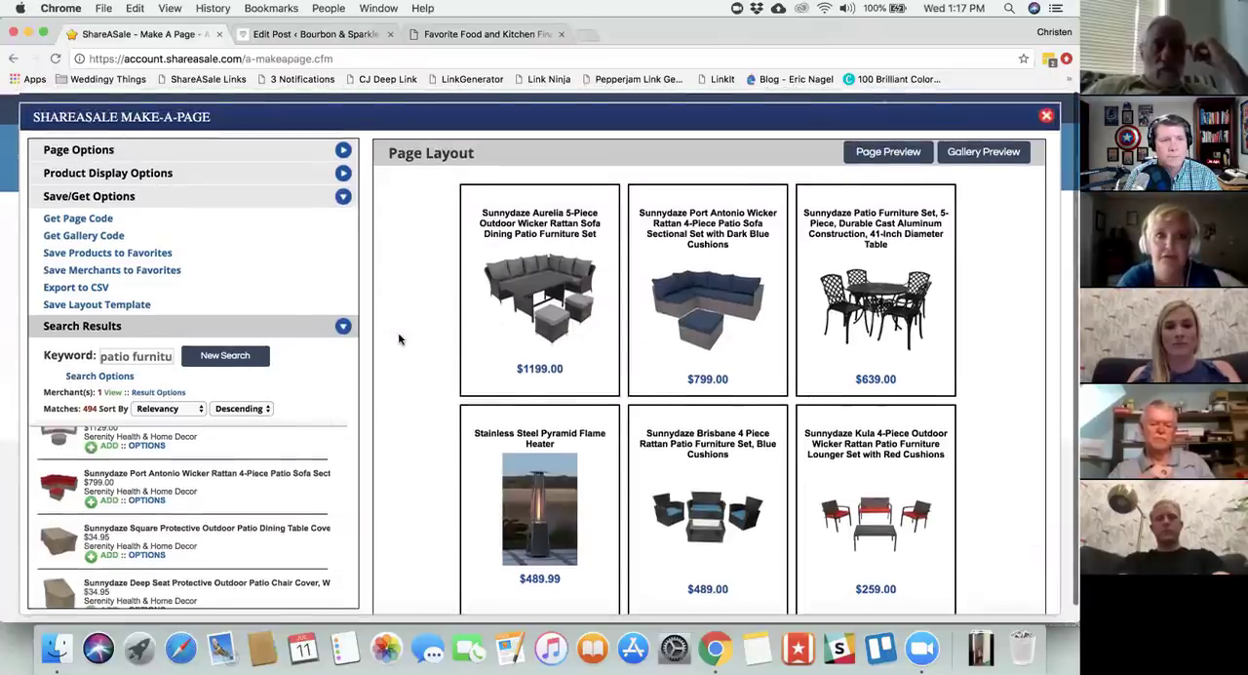
pyautogui.scroll(-1, 399, 338)
pyautogui.scroll(1, 399, 339)
pyautogui.scroll(-1, 399, 339)
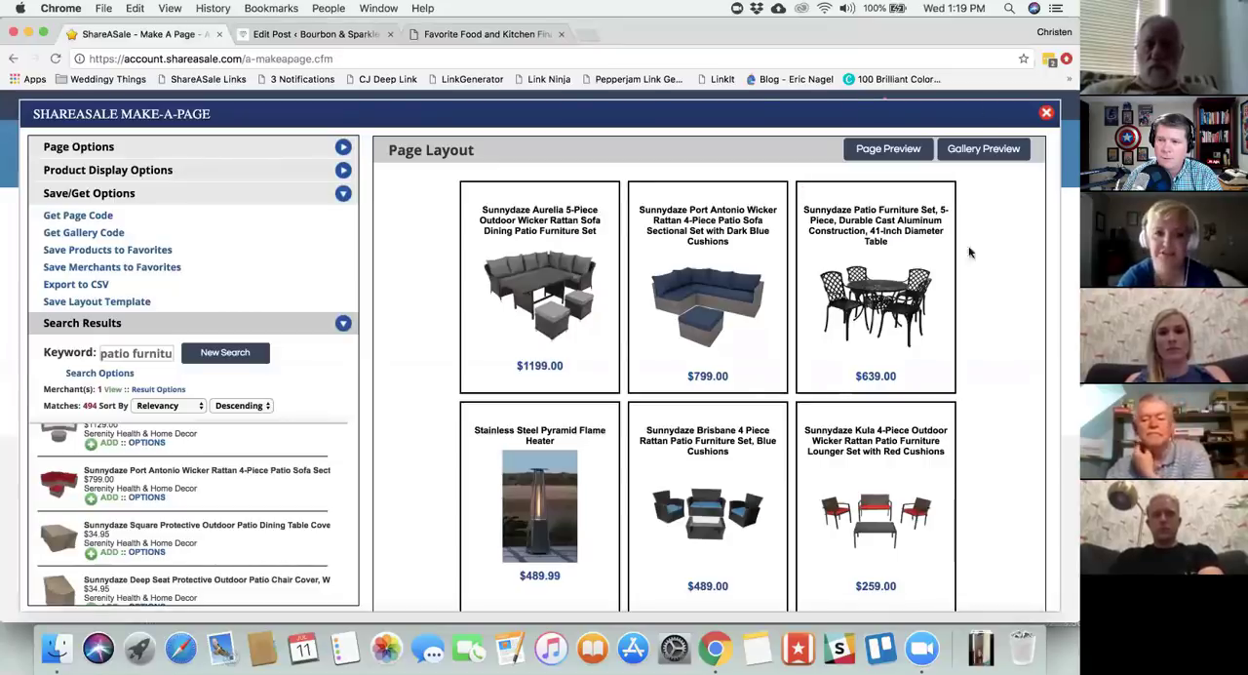
pyautogui.scroll(-1, 424, 377)
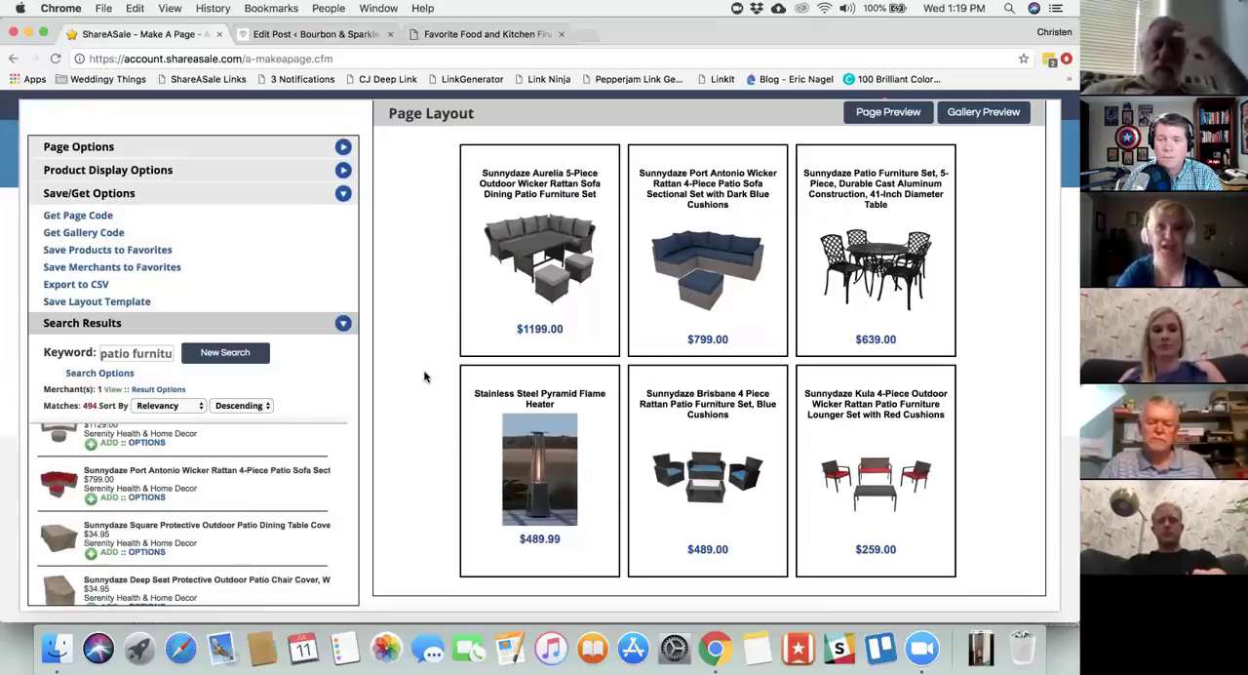
pyautogui.scroll(1, 465, 245)
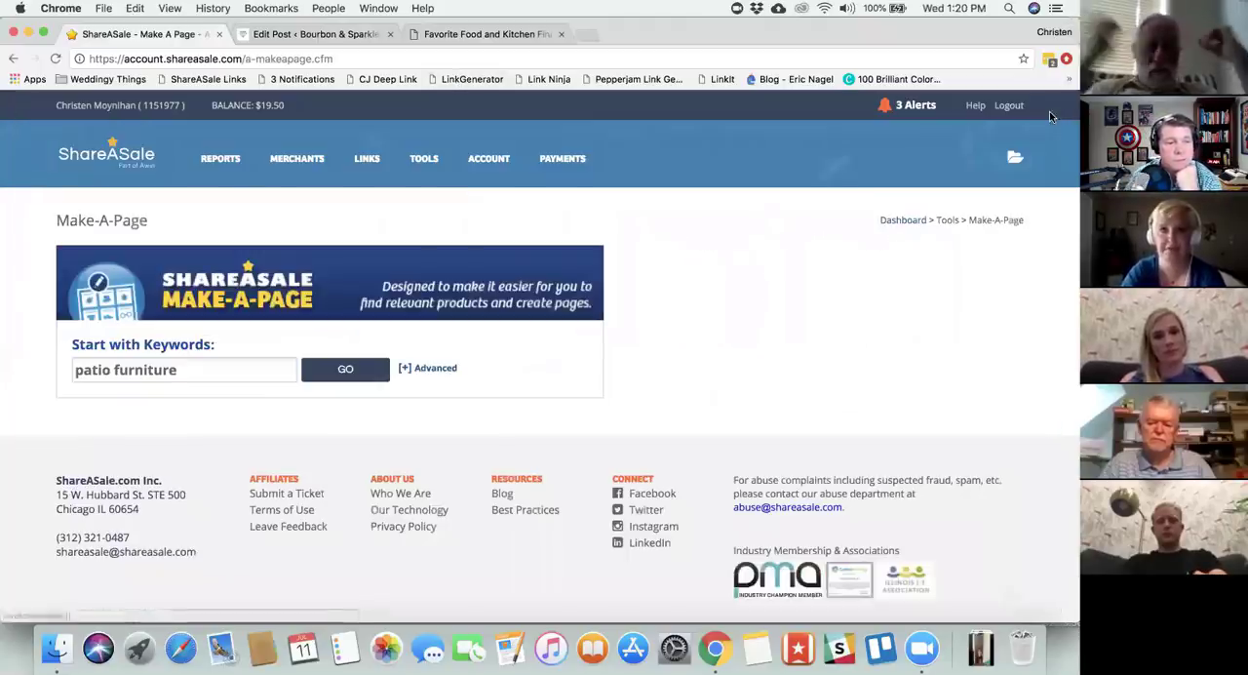
pyautogui.click(1046, 114)
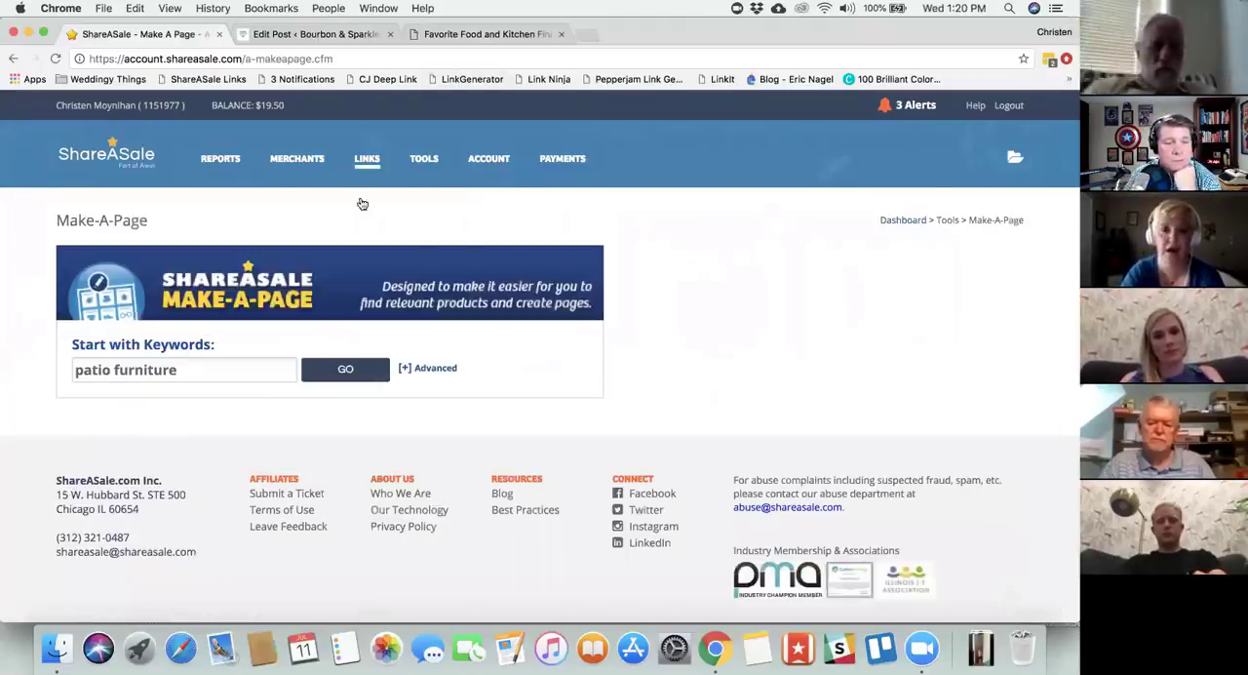
# Open the Product Showcases tool, dismiss its introduction and start a new showcase.
pyautogui.moveTo(487, 160)
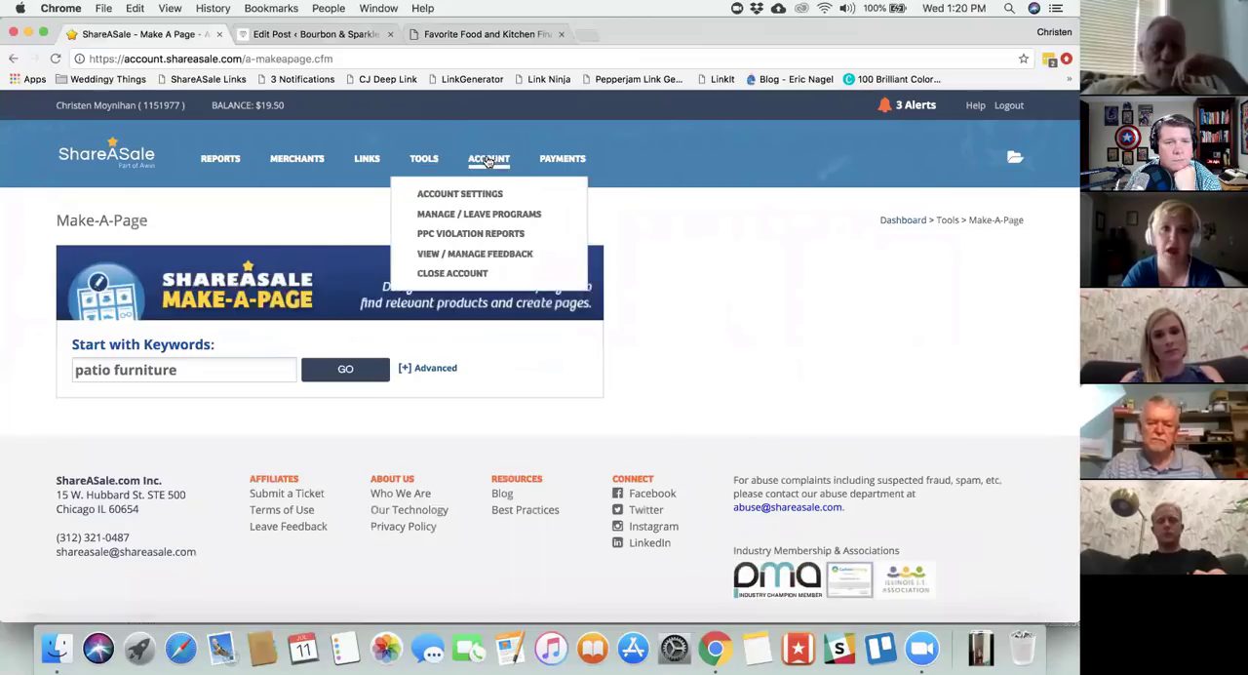
pyautogui.moveTo(423, 160)
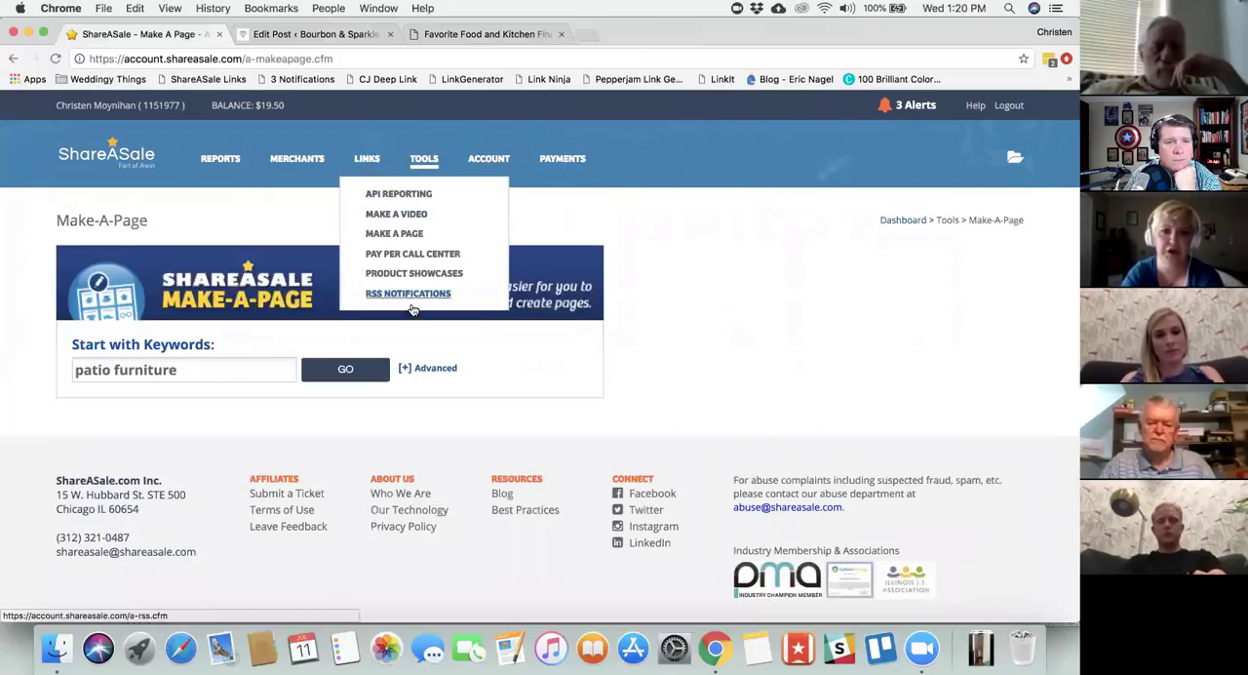
pyautogui.click(414, 276)
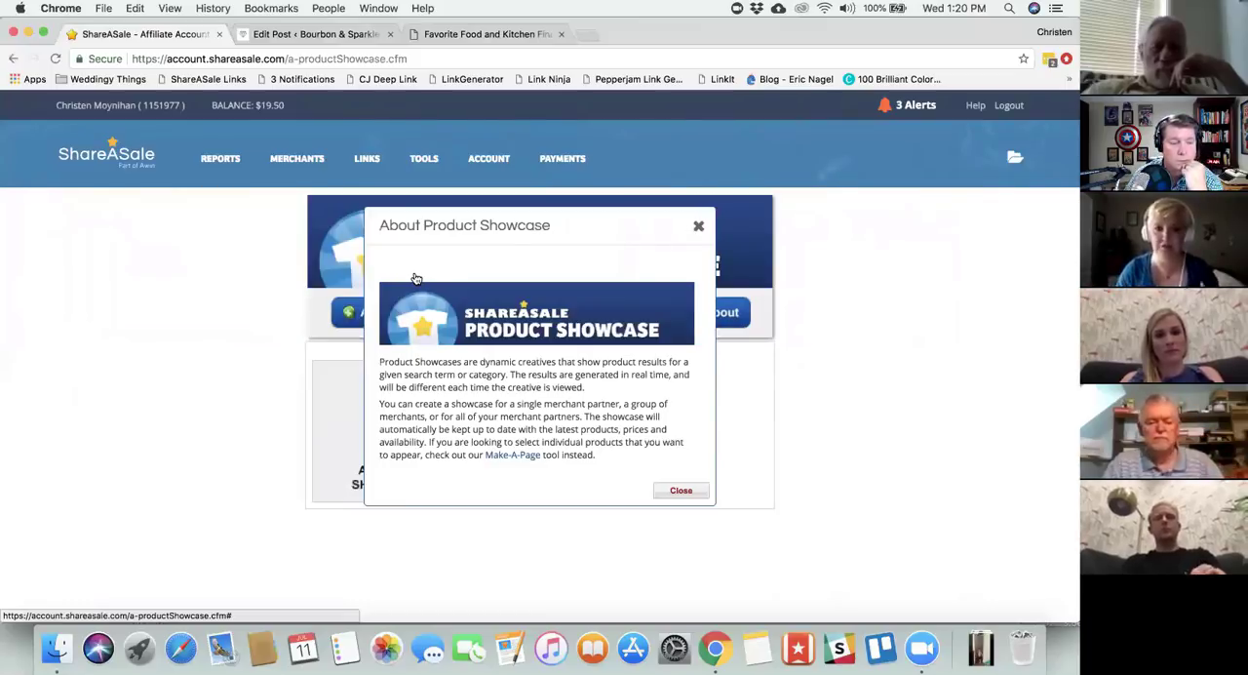
pyautogui.click(698, 228)
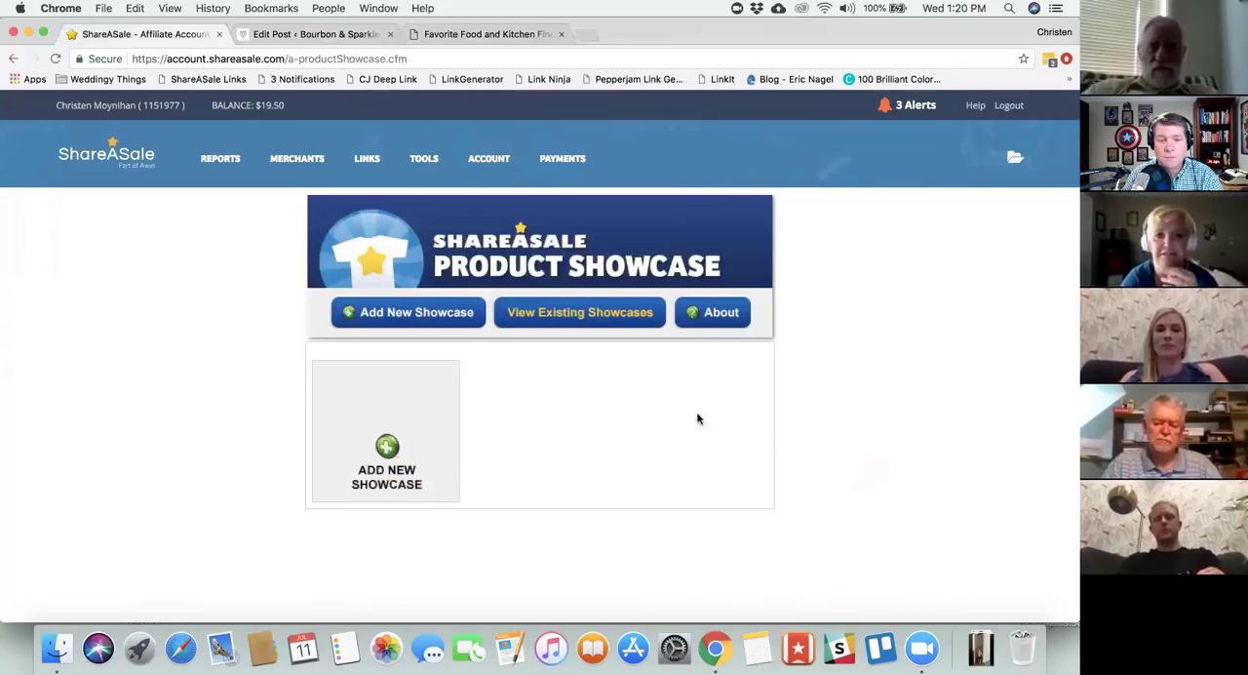
pyautogui.click(367, 440)
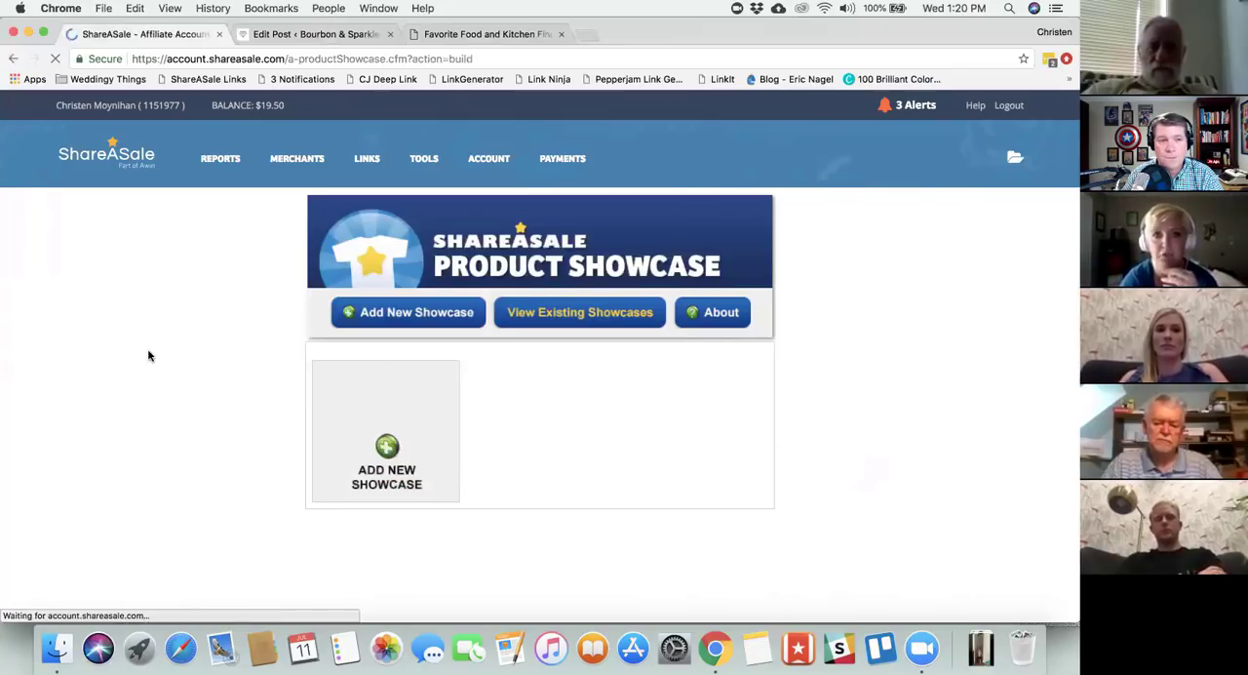
# Set the showcase's product keyword to "kitchen" and load matching products from all merchants.
pyautogui.scroll(-2, 148, 351)
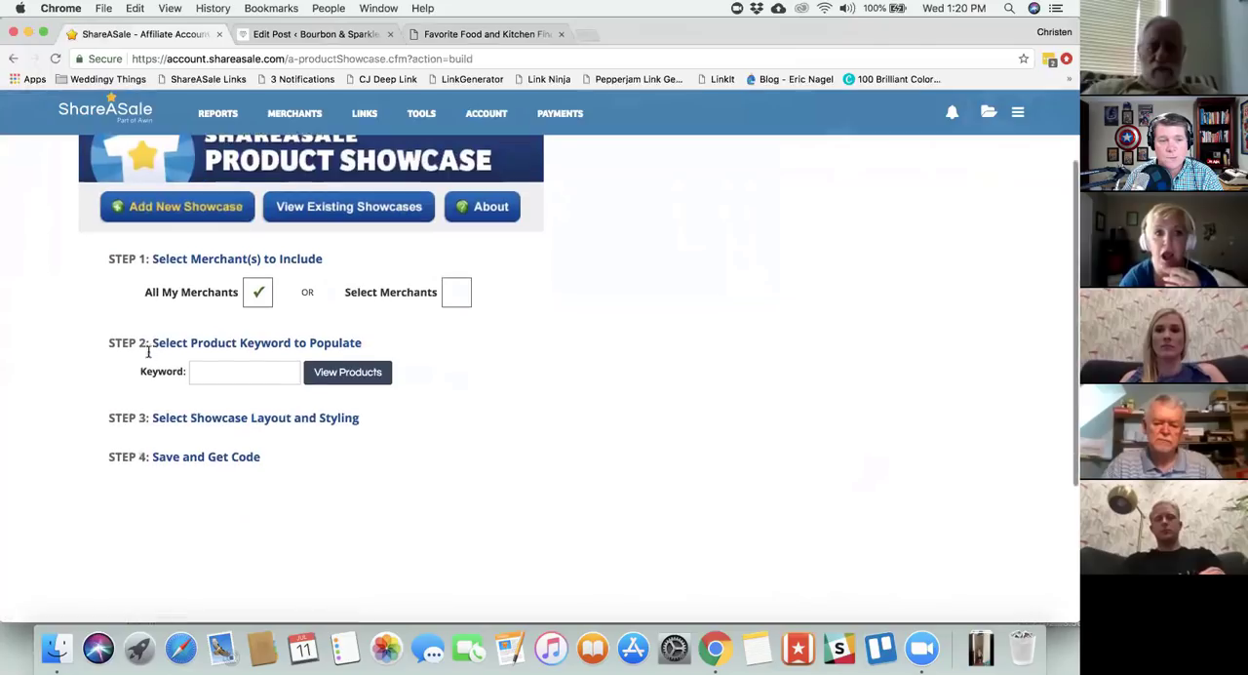
pyautogui.click(256, 370)
pyautogui.write('kitchen')
pyautogui.press('Return')
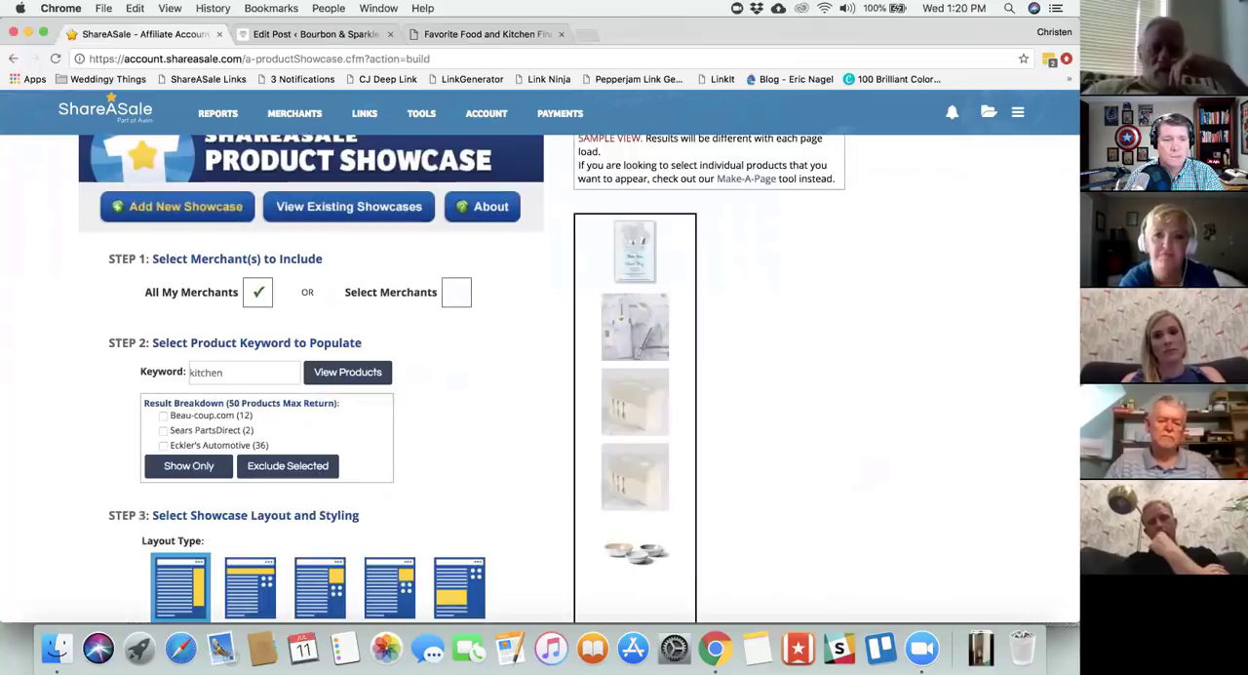
# Limit the showcase to selected merchants and choose Jane Affiliates as the first one.
pyautogui.scroll(-5, 536, 380)
pyautogui.scroll(5, 537, 380)
pyautogui.scroll(-2, 536, 380)
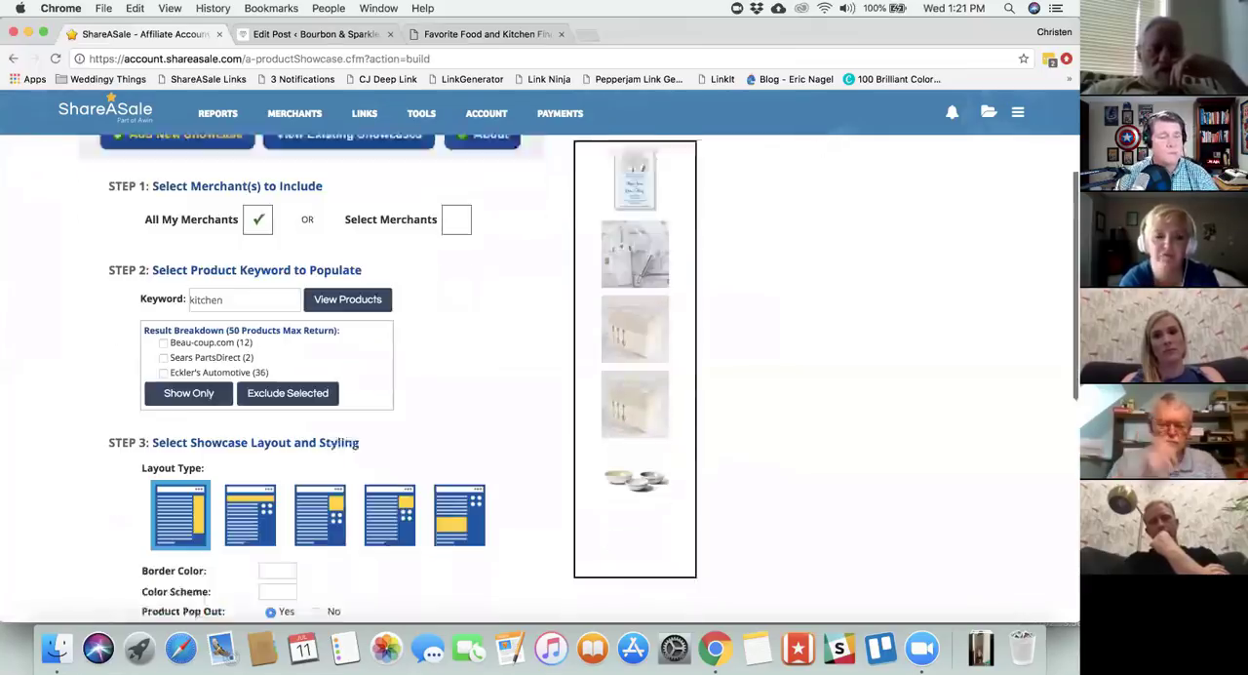
pyautogui.scroll(-1, 287, 371)
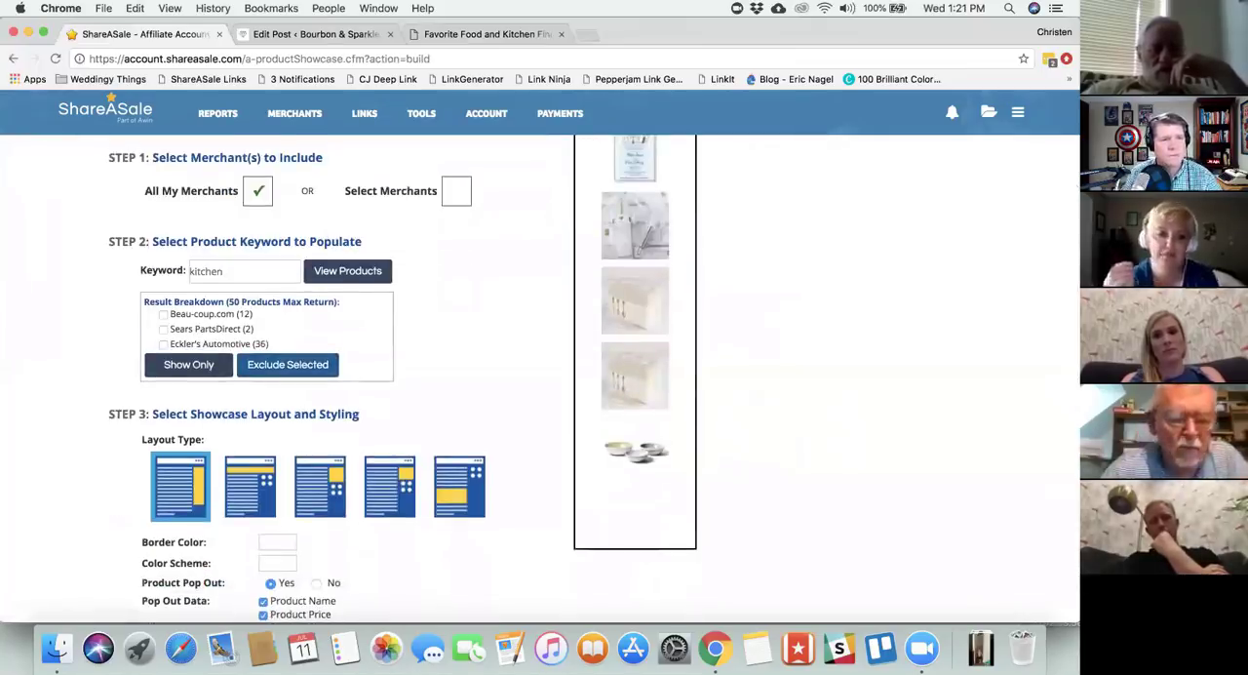
pyautogui.scroll(3, 339, 335)
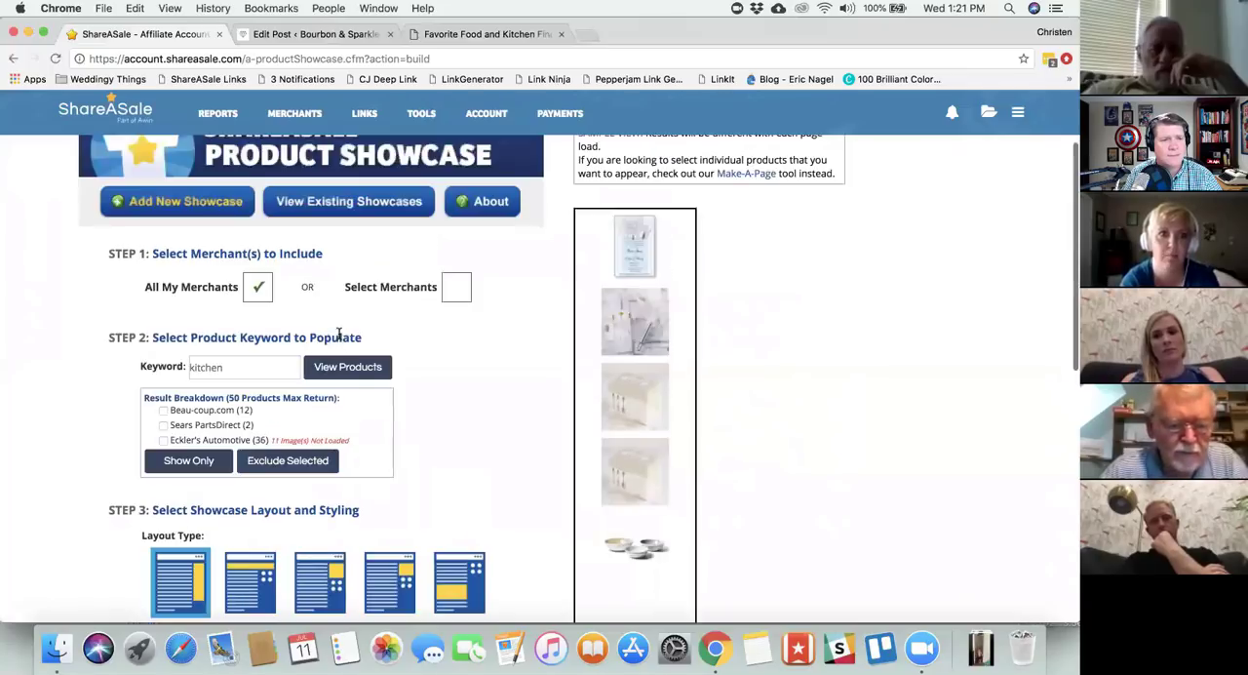
pyautogui.click(457, 290)
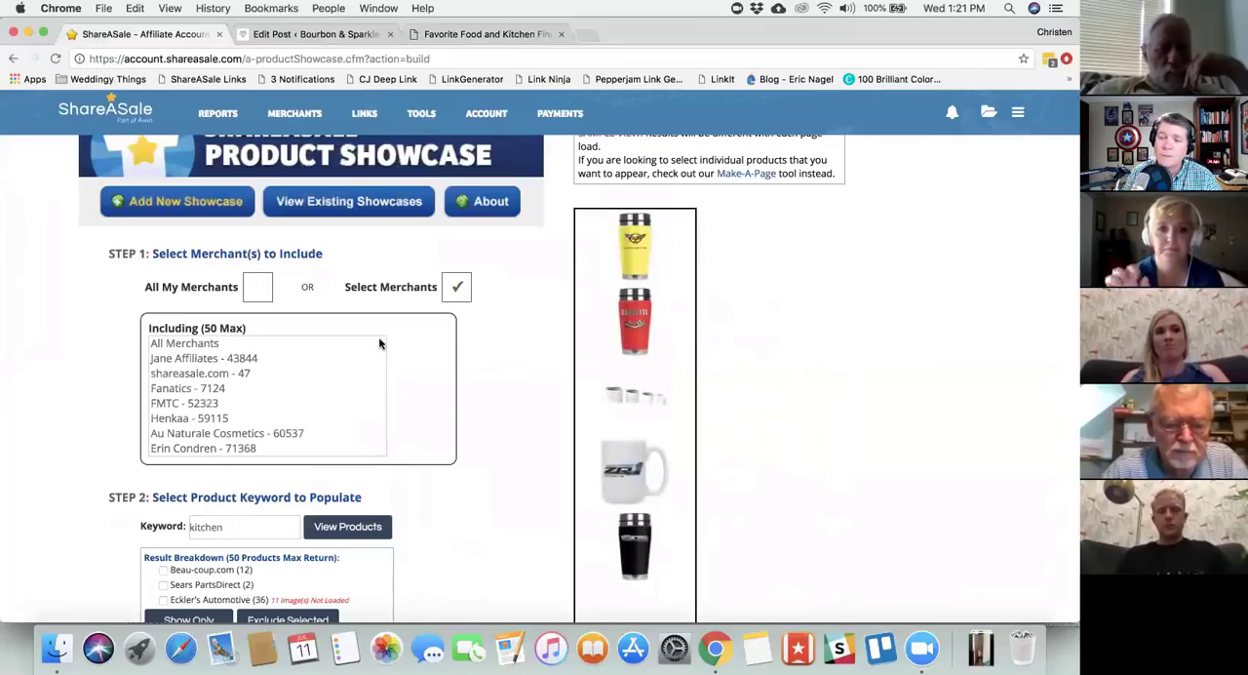
pyautogui.click(251, 360)
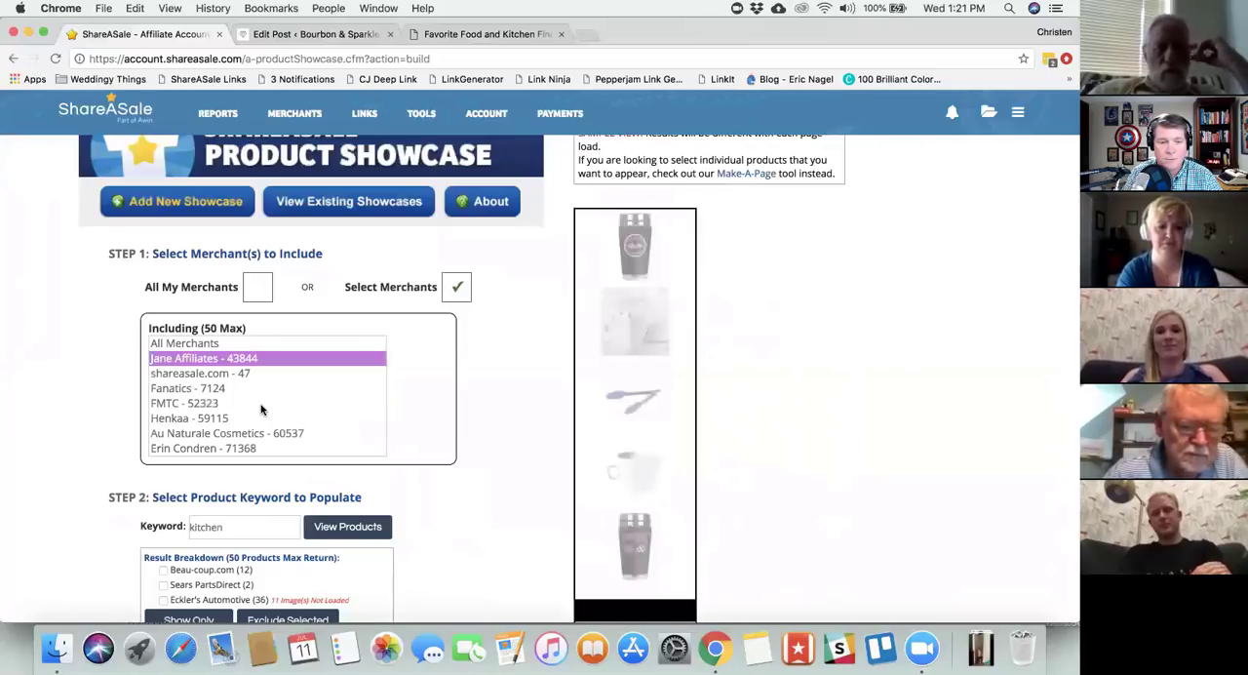
# Add Collin Street Bakery to the merchants included in the showcase.
pyautogui.scroll(-6, 261, 409)
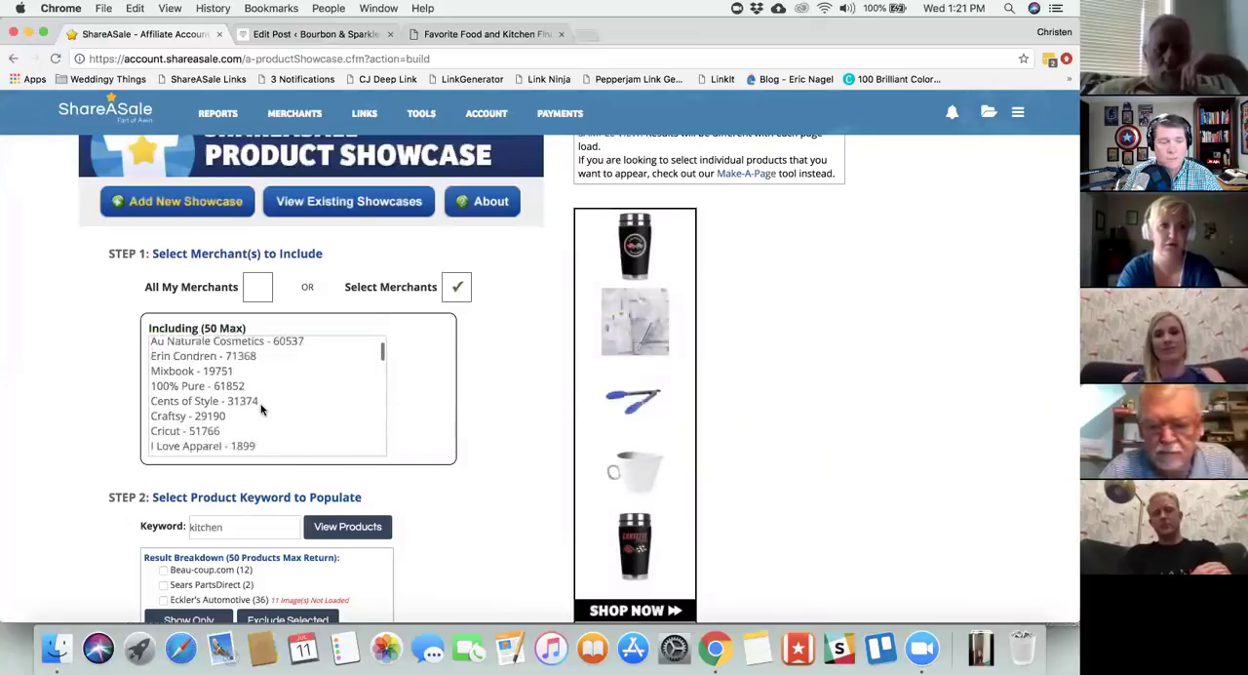
pyautogui.scroll(-5, 261, 409)
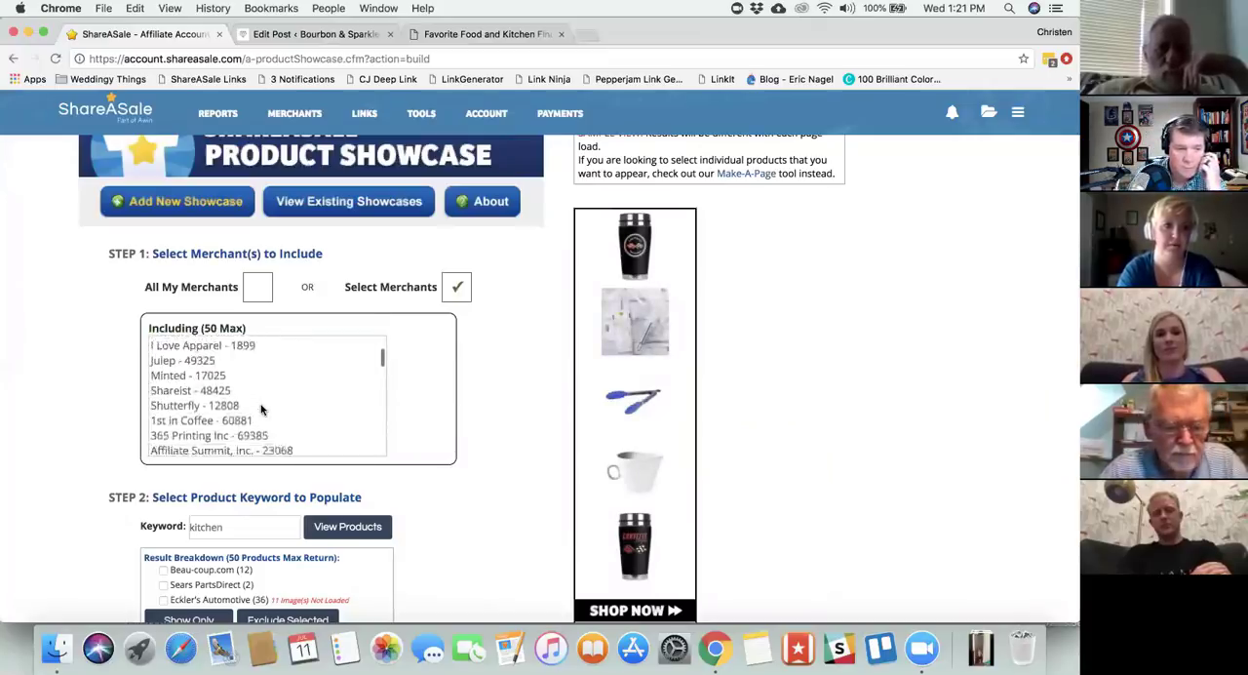
pyautogui.scroll(-1, 262, 410)
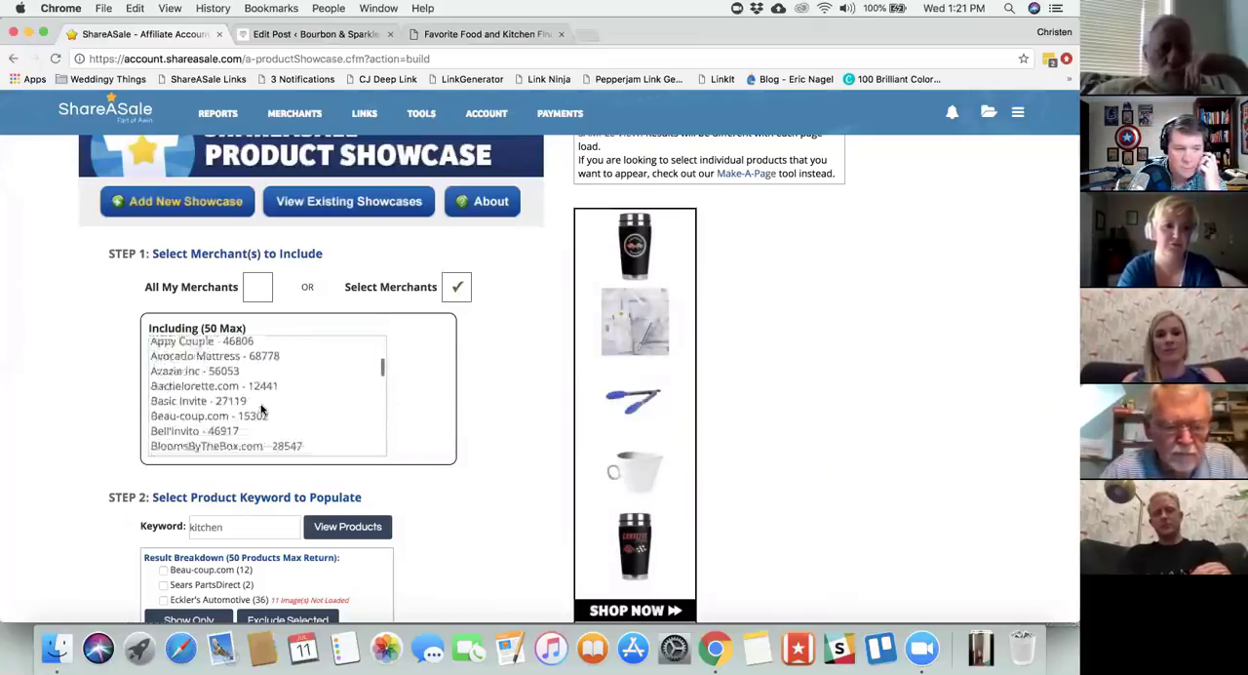
pyautogui.scroll(-3, 261, 409)
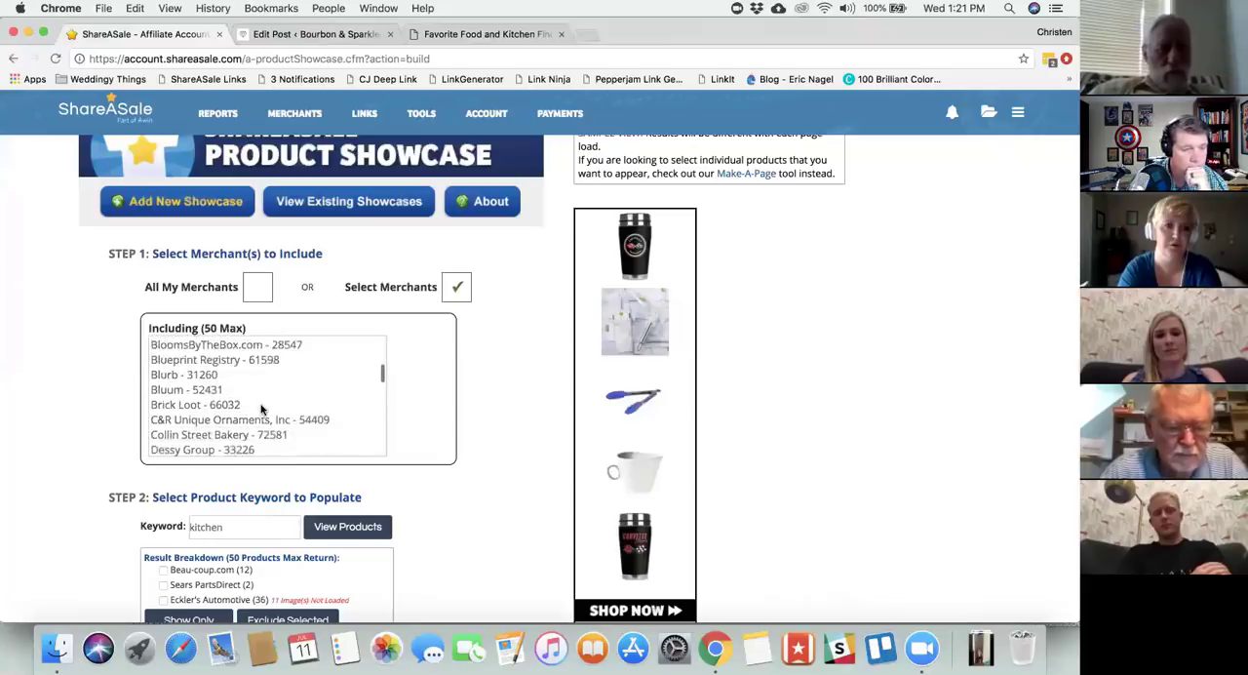
pyautogui.scroll(-2, 261, 410)
pyautogui.click(264, 371)
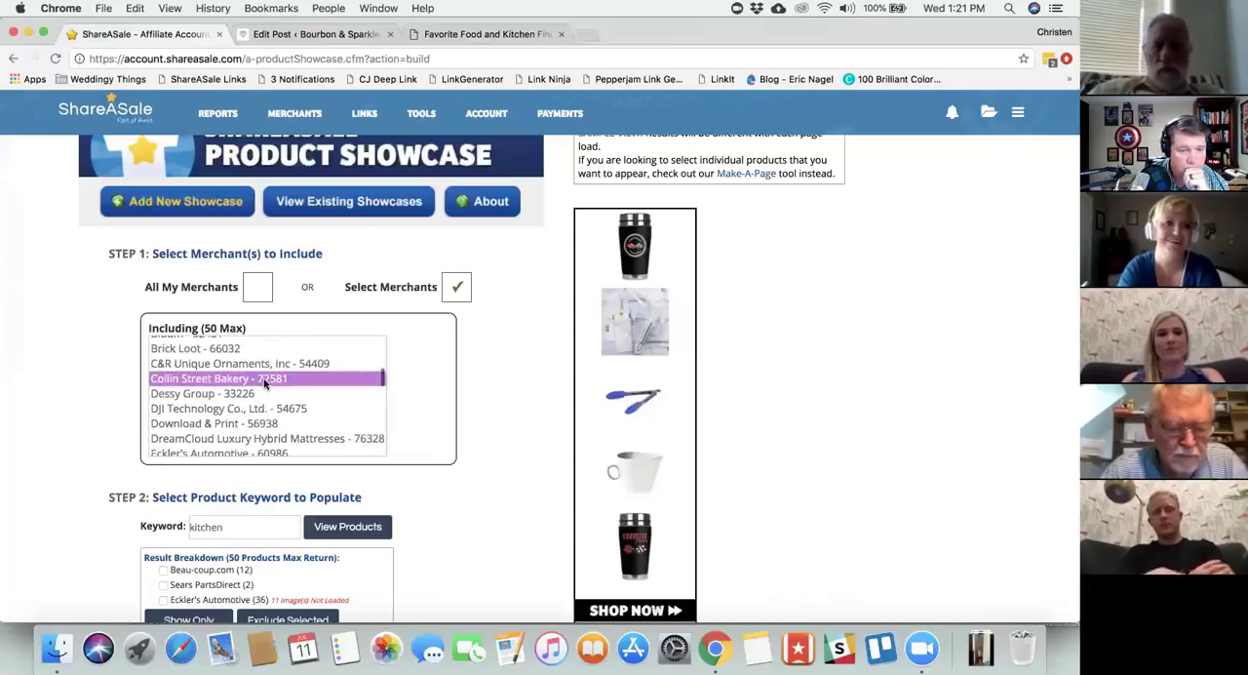
# Add Grill Masters Club and KettlePizza LLC to the showcase's merchant selection.
pyautogui.scroll(-4, 264, 384)
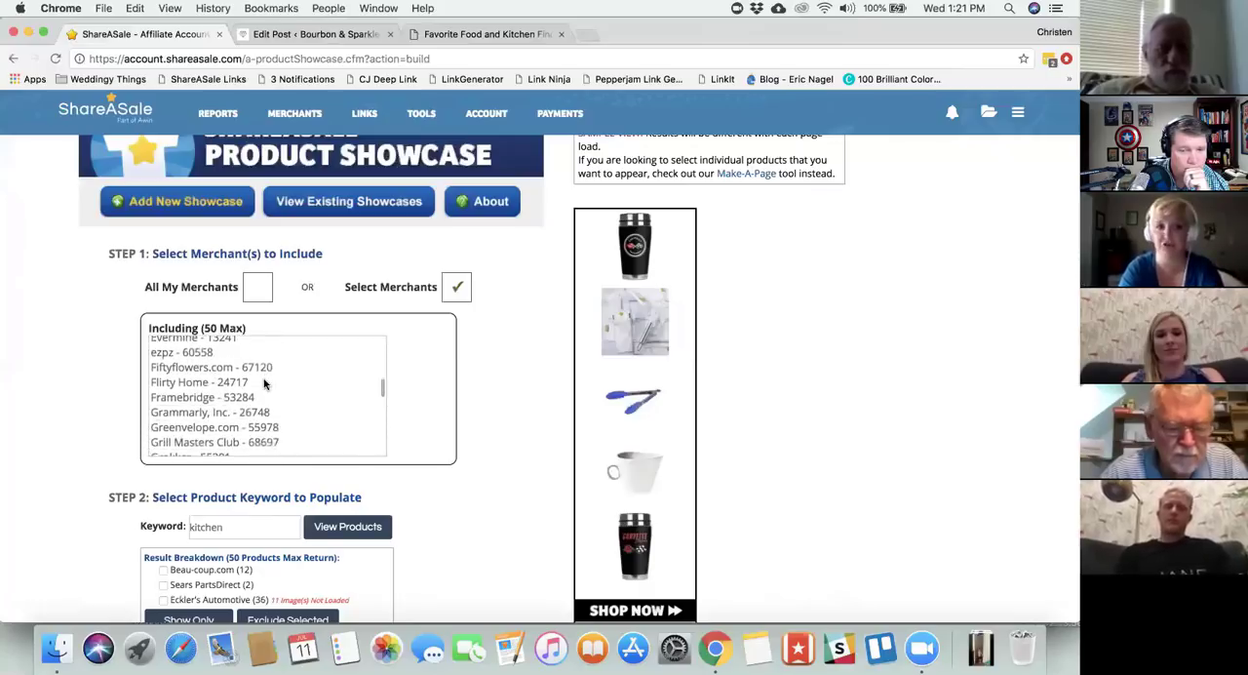
pyautogui.scroll(-2, 263, 384)
pyautogui.click(265, 407)
pyautogui.scroll(-1, 263, 410)
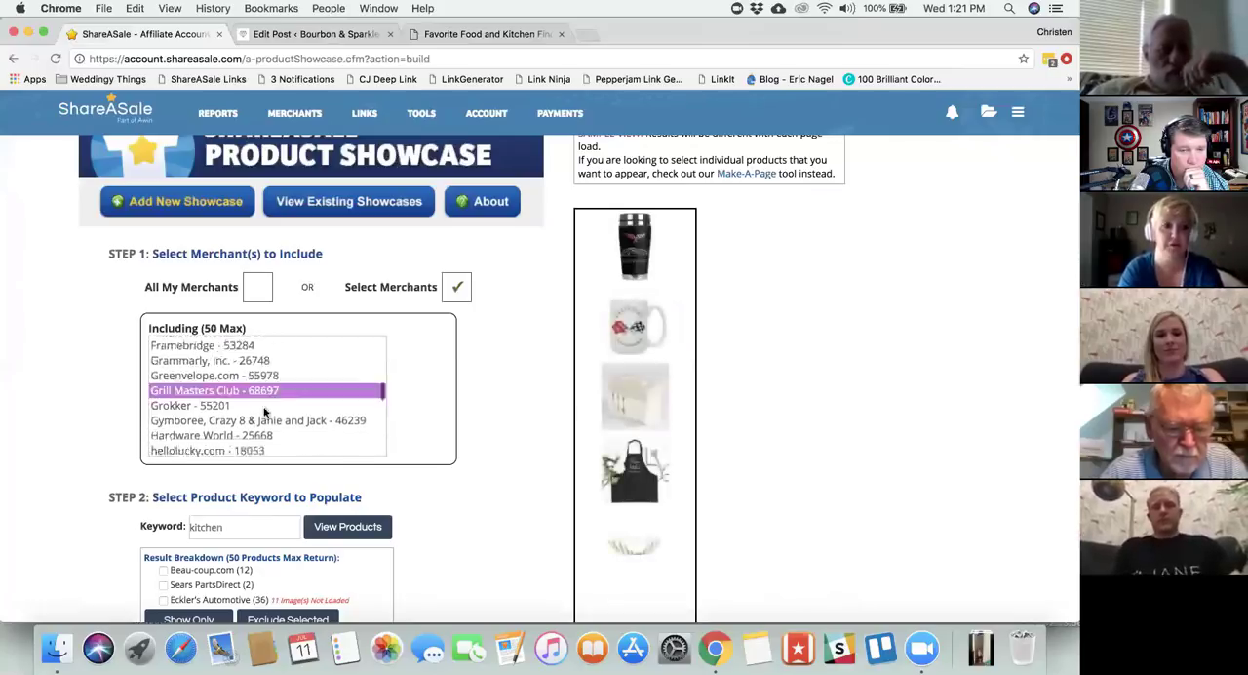
pyautogui.scroll(-3, 263, 412)
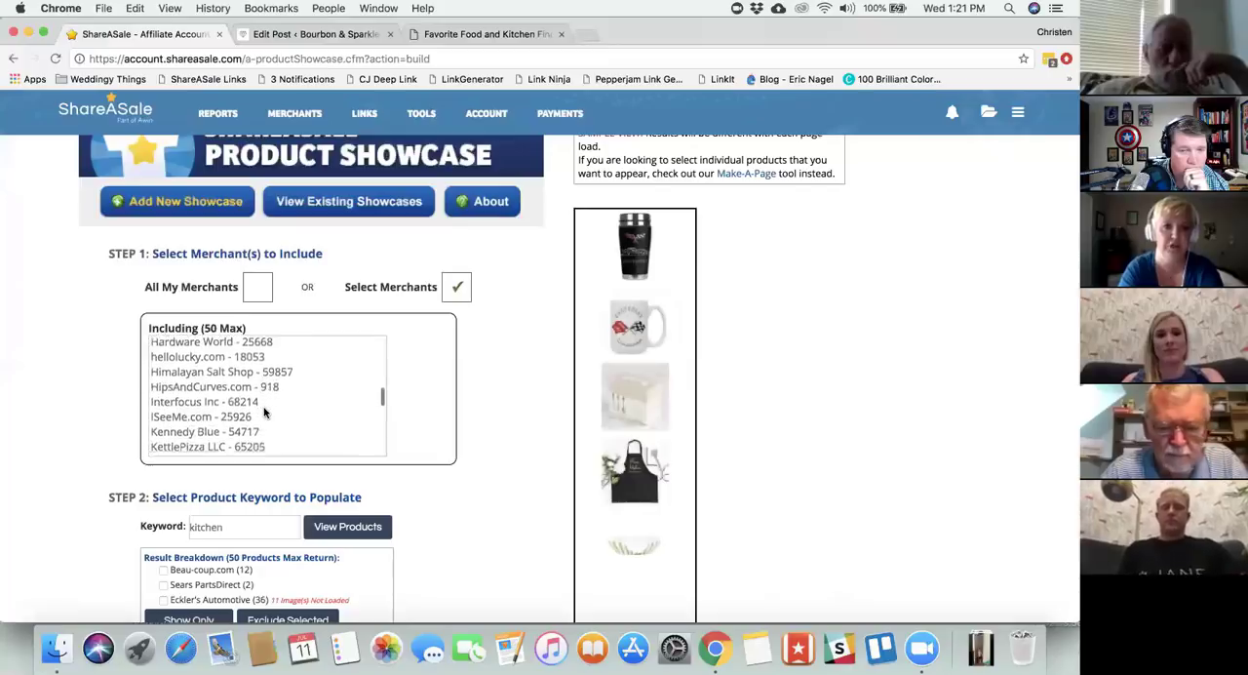
pyautogui.click(261, 386)
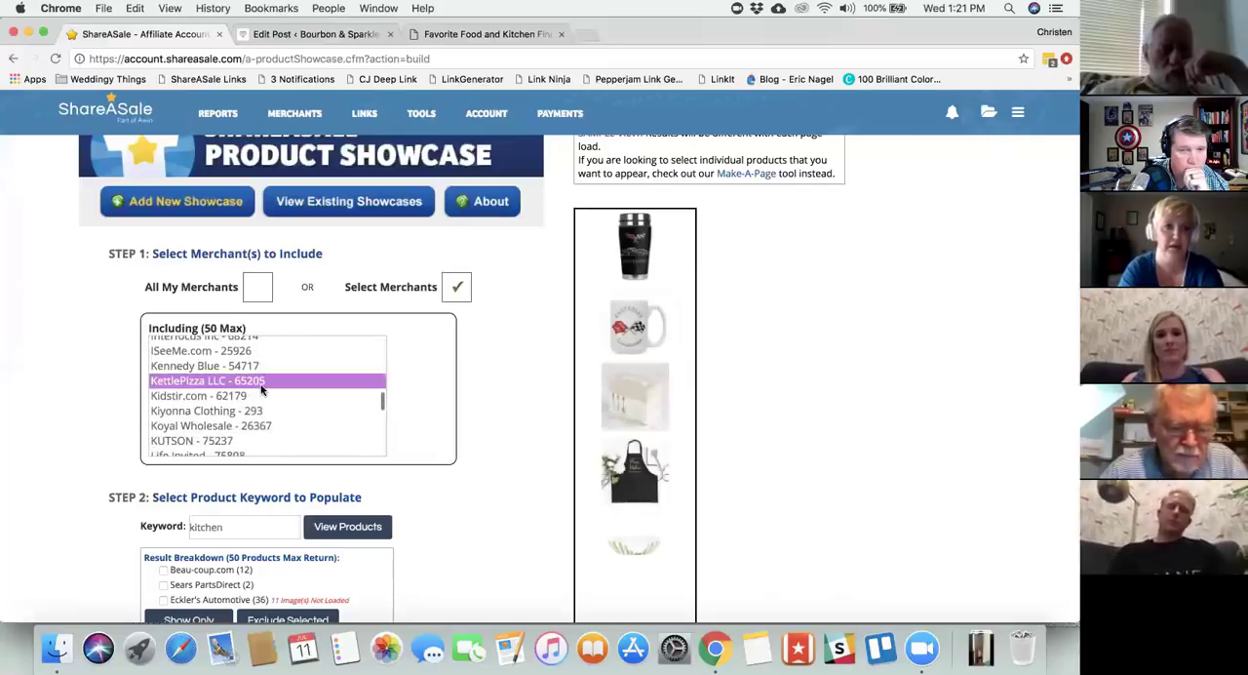
# Add Snake River Farms to the merchant selection and reload the kitchen products for the chosen merchants.
pyautogui.scroll(-2, 261, 390)
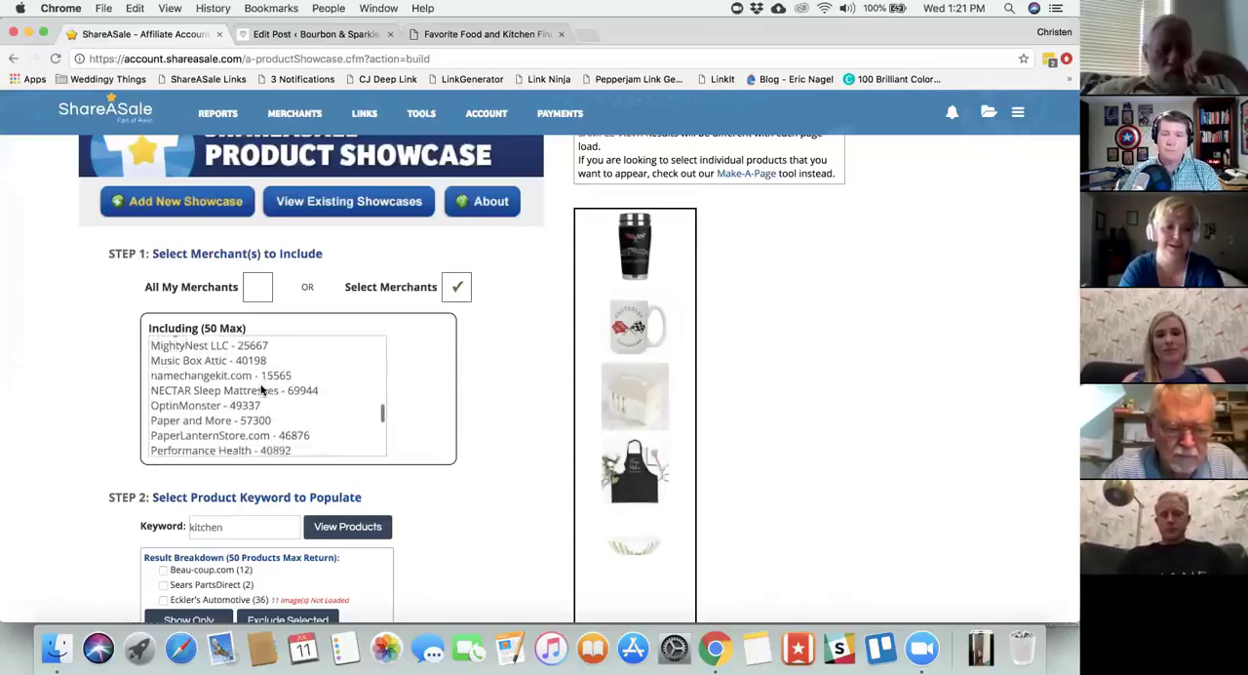
pyautogui.scroll(-1, 261, 389)
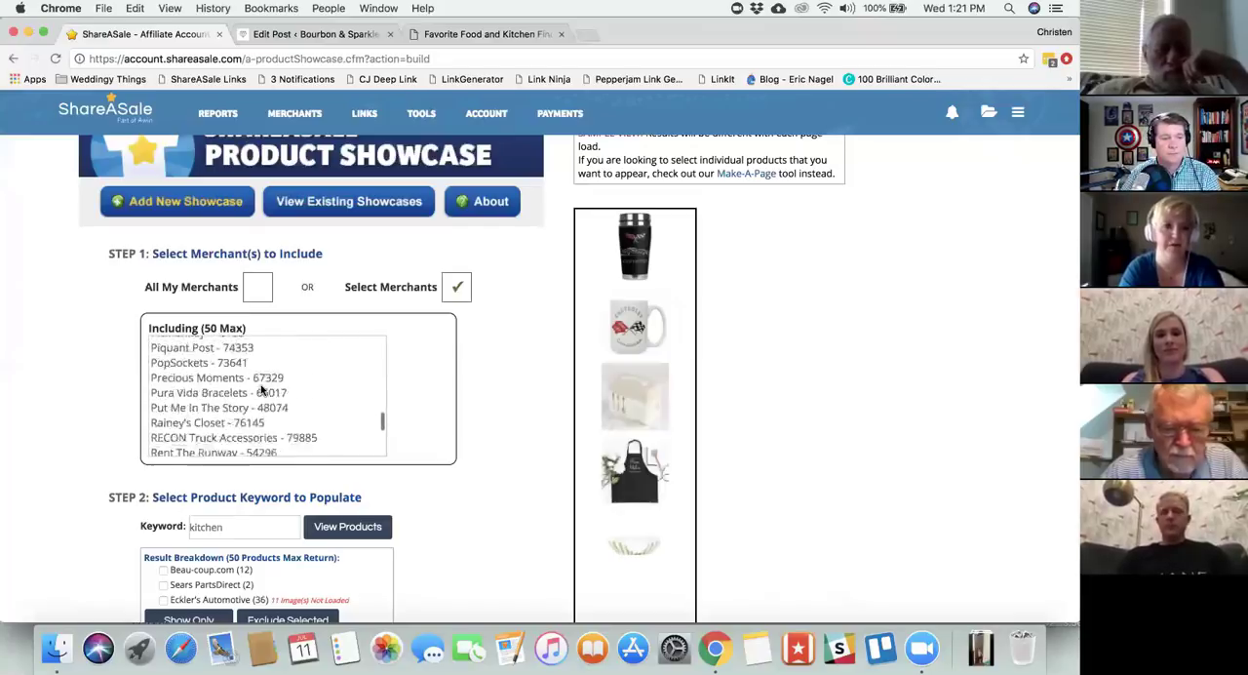
pyautogui.scroll(-5, 261, 389)
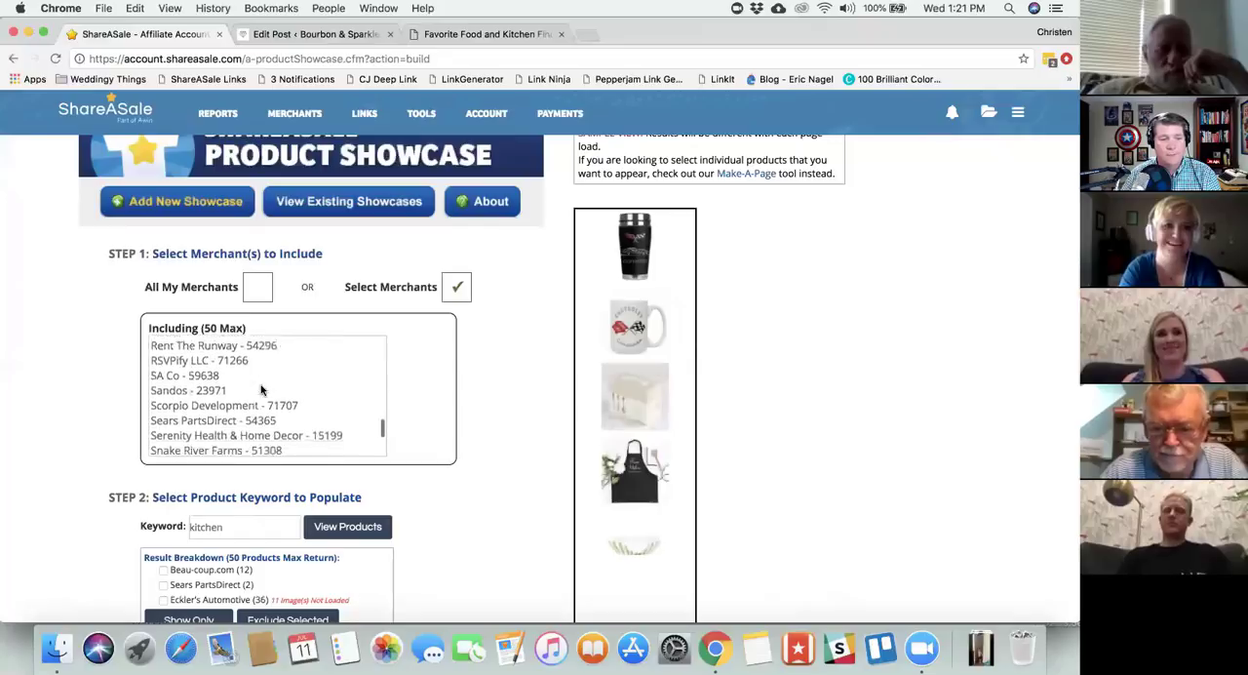
pyautogui.click(262, 394)
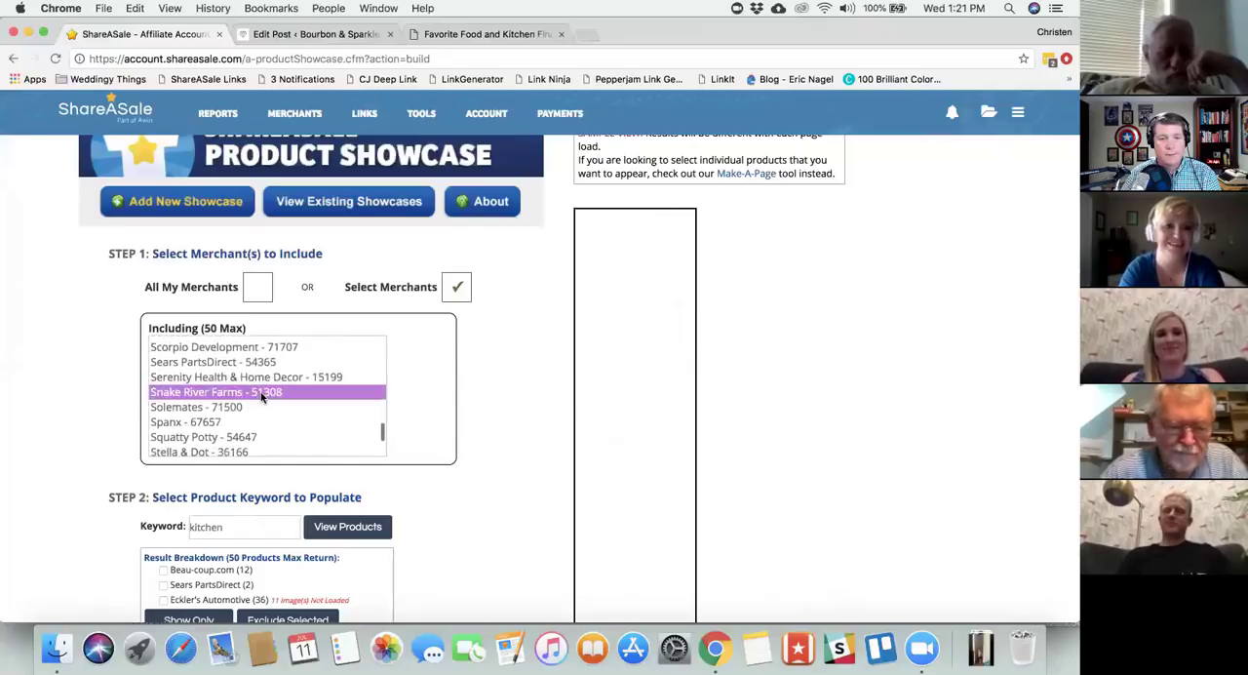
pyautogui.scroll(-1, 261, 397)
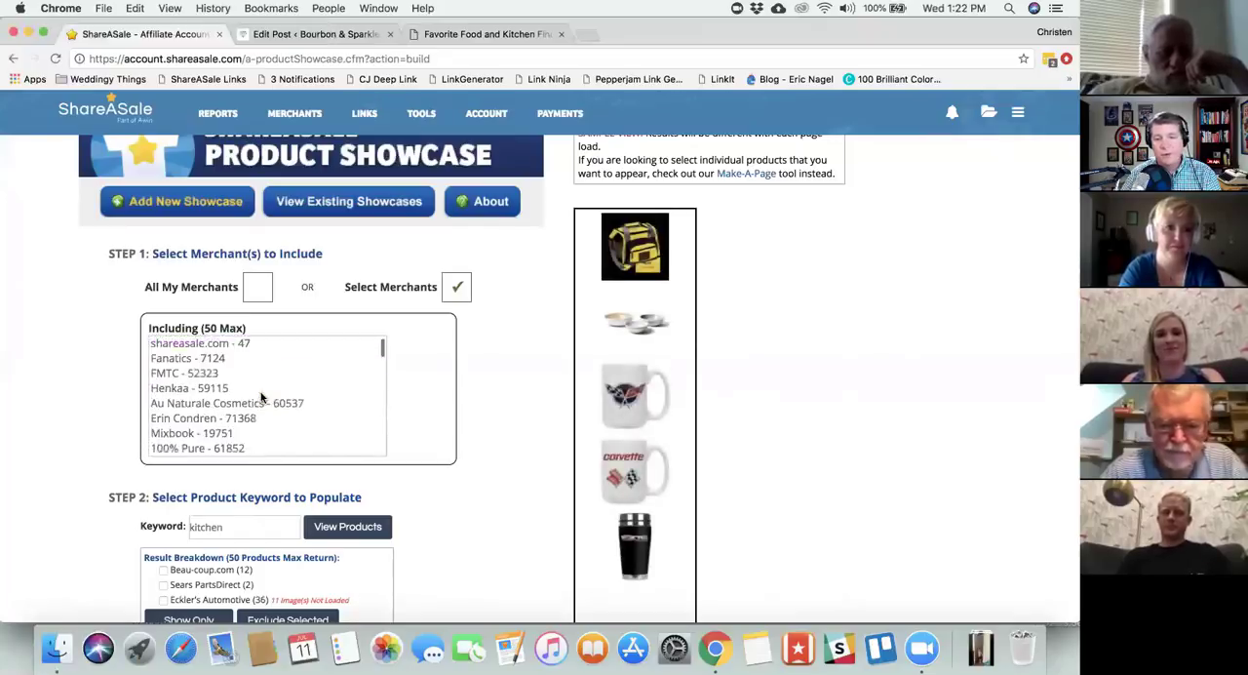
pyautogui.scroll(1, 261, 397)
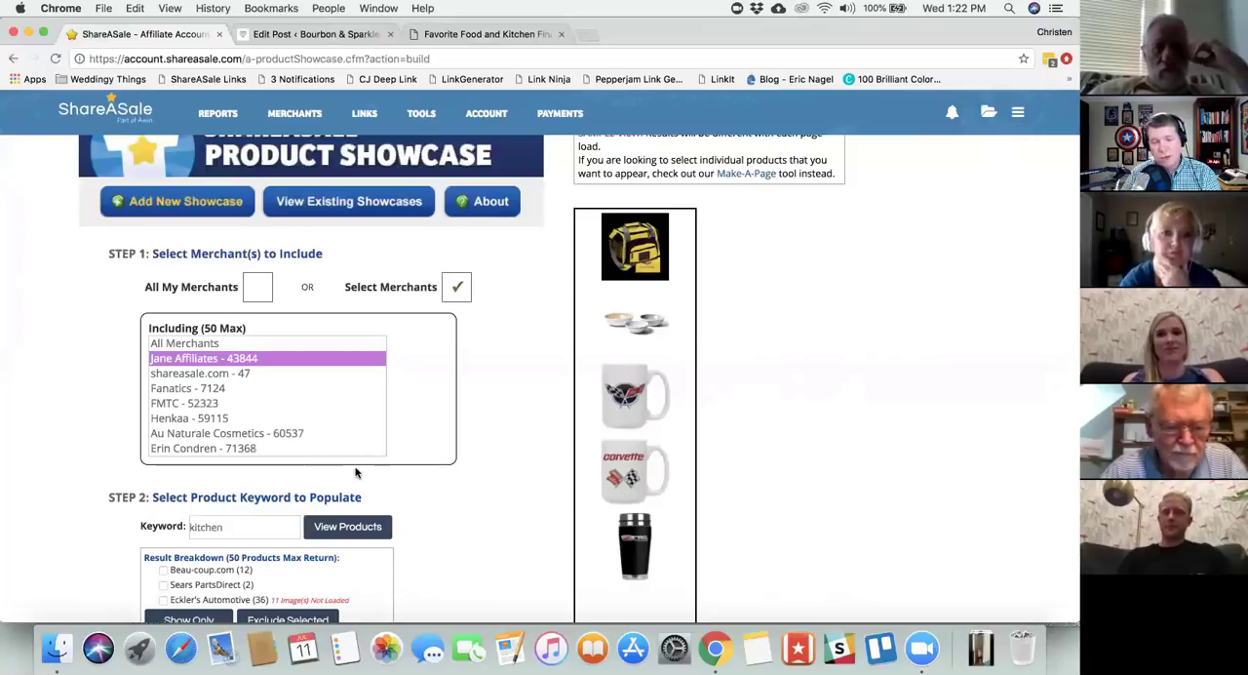
pyautogui.click(360, 528)
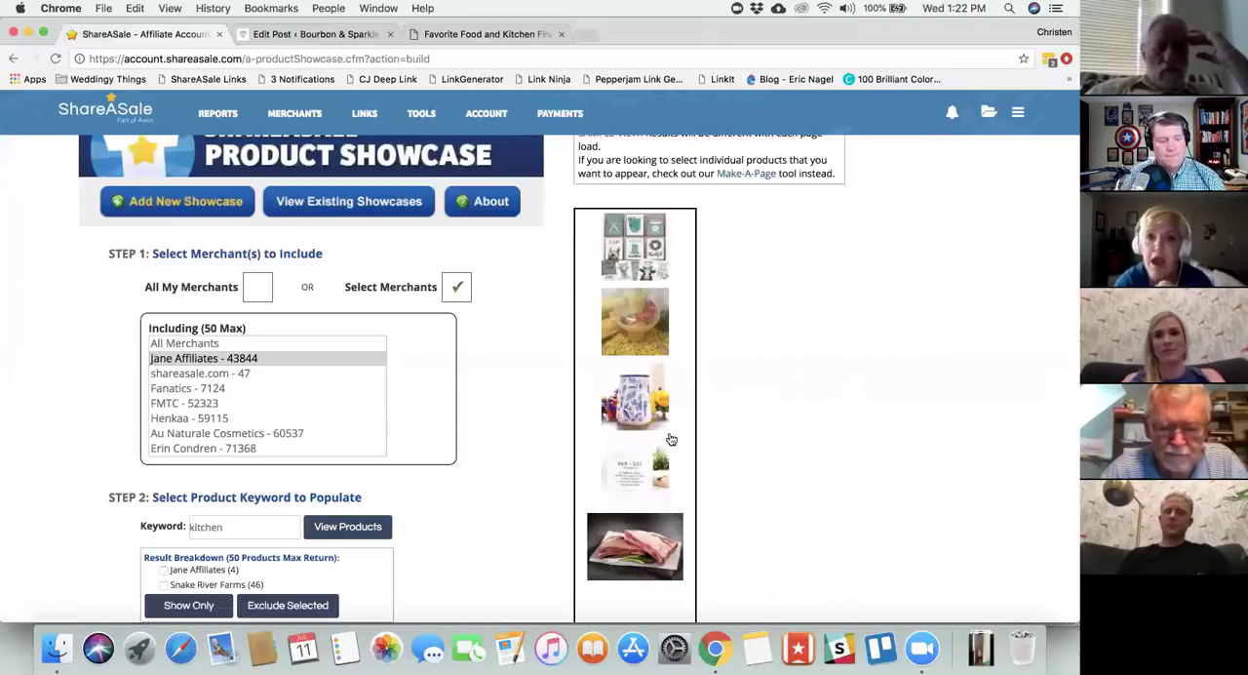
# Examine the showcase's sample view and the result breakdown for the selected merchants.
pyautogui.scroll(-3, 671, 440)
pyautogui.scroll(4, 671, 440)
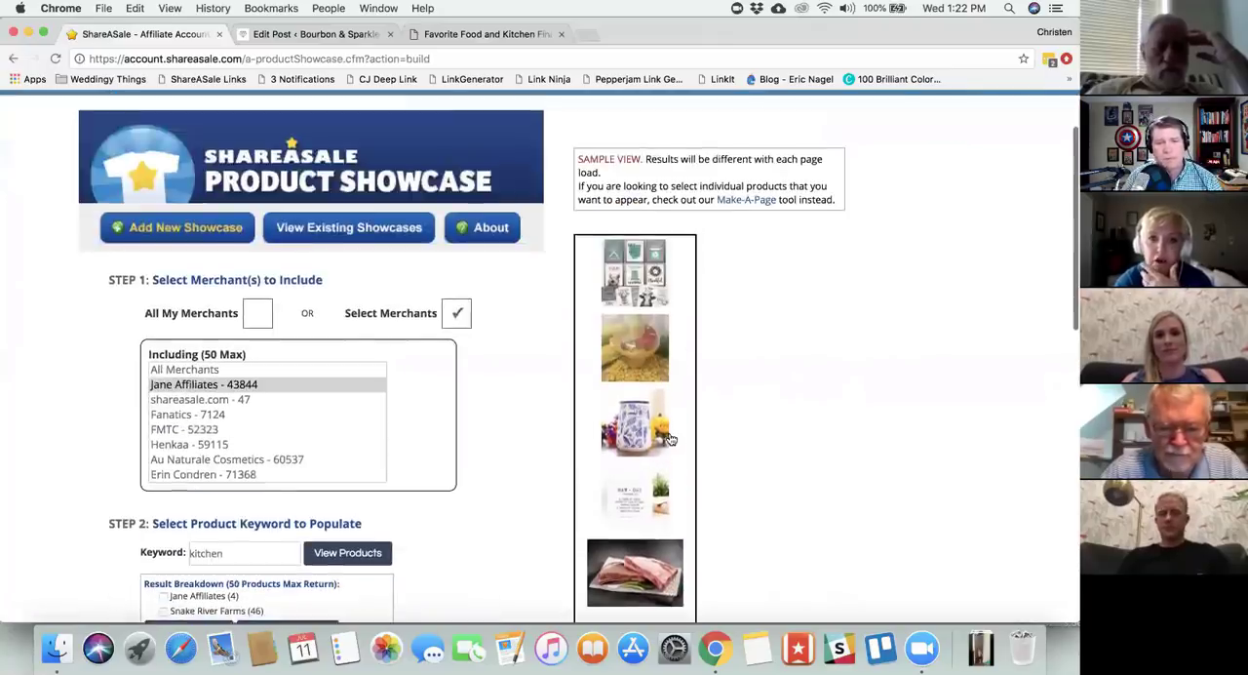
pyautogui.scroll(-2, 671, 439)
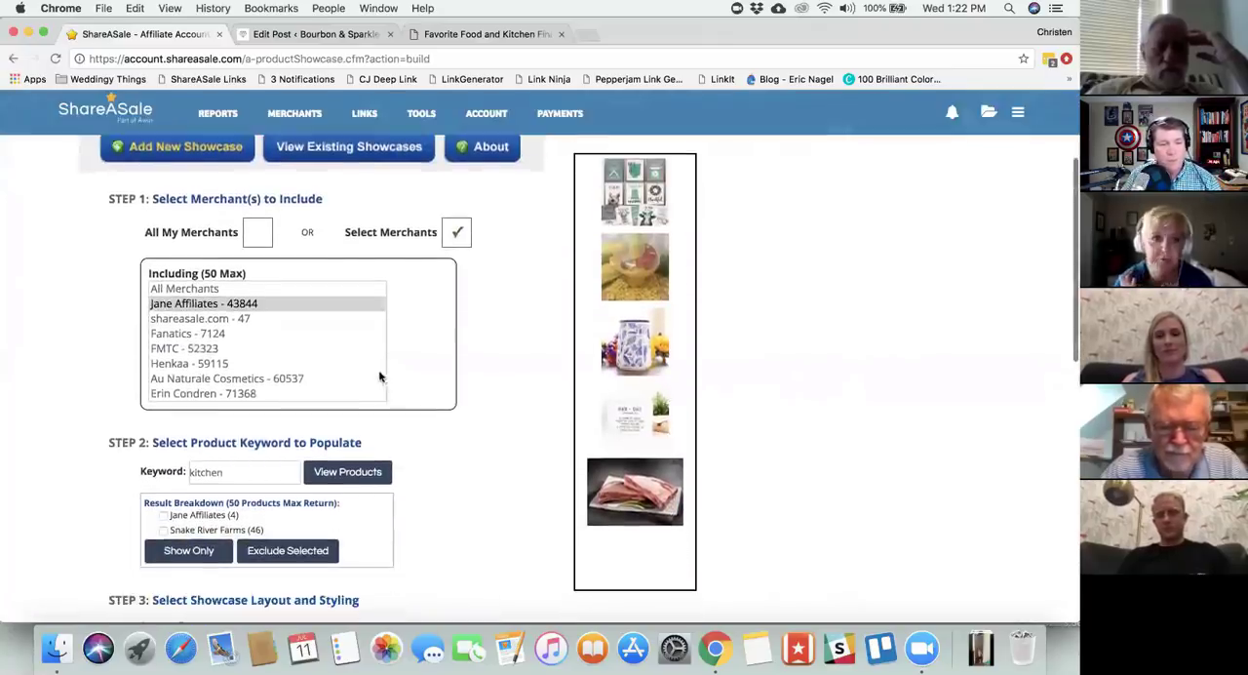
pyautogui.scroll(-3, 380, 376)
pyautogui.scroll(3, 378, 370)
pyautogui.scroll(-1, 504, 436)
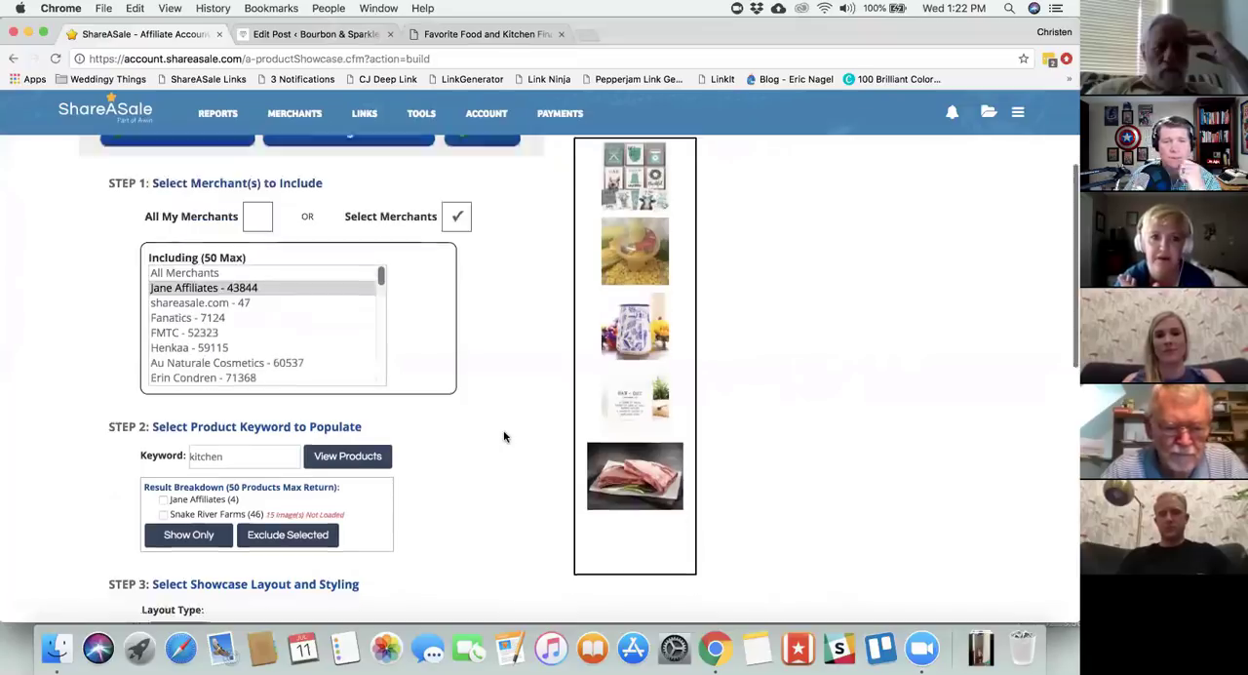
pyautogui.scroll(1, 504, 435)
pyautogui.scroll(-3, 504, 436)
pyautogui.scroll(2, 504, 436)
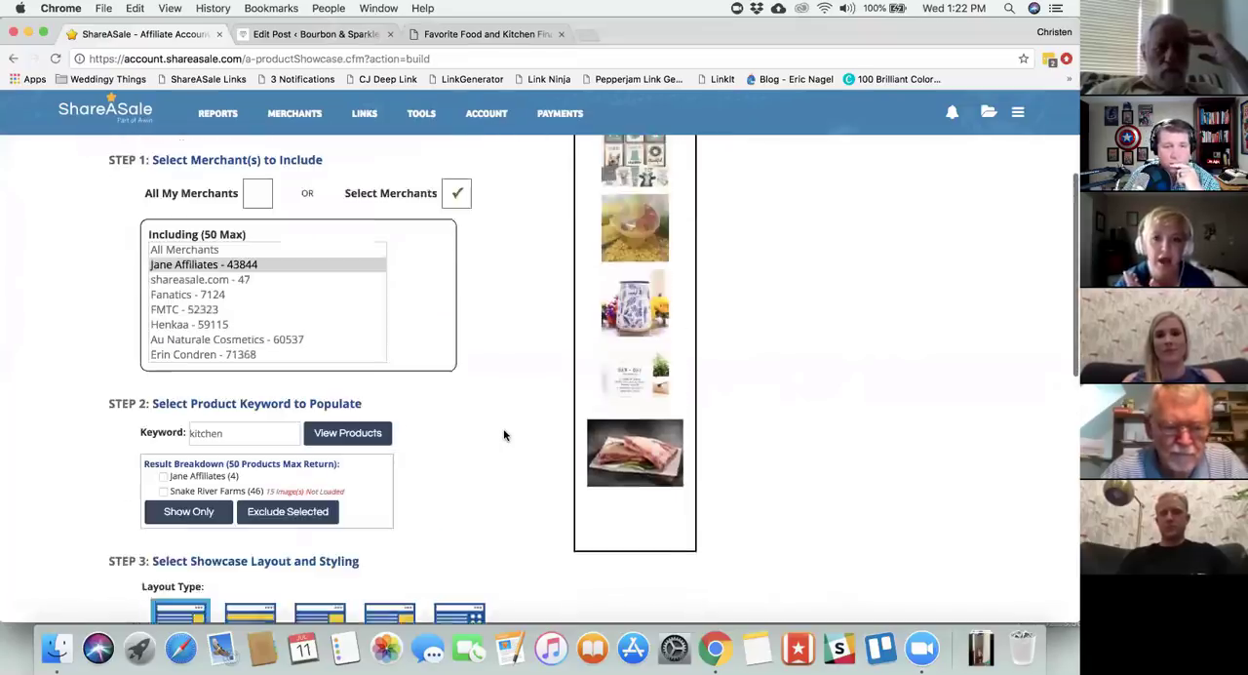
pyautogui.scroll(2, 505, 435)
# Change the showcase to the fifth layout type, a wide block inside the page content, and check the sample view.
pyautogui.scroll(-5, 504, 435)
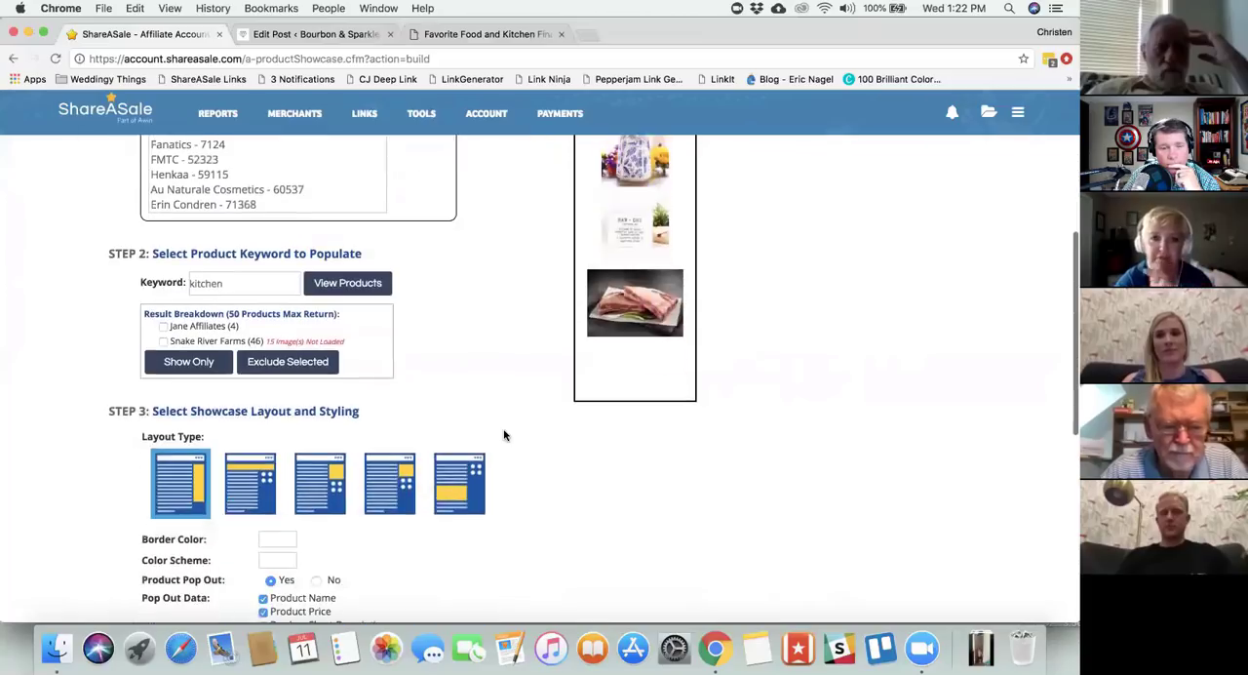
pyautogui.click(467, 494)
pyautogui.scroll(5, 467, 495)
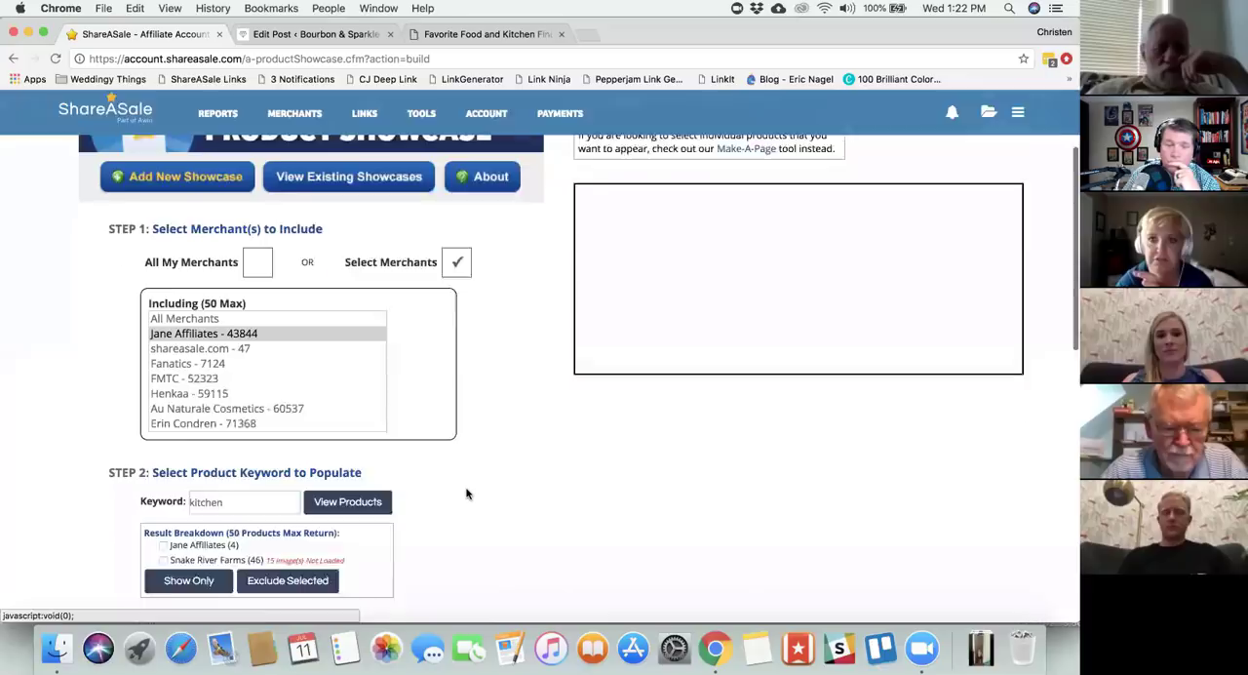
pyautogui.scroll(1, 467, 494)
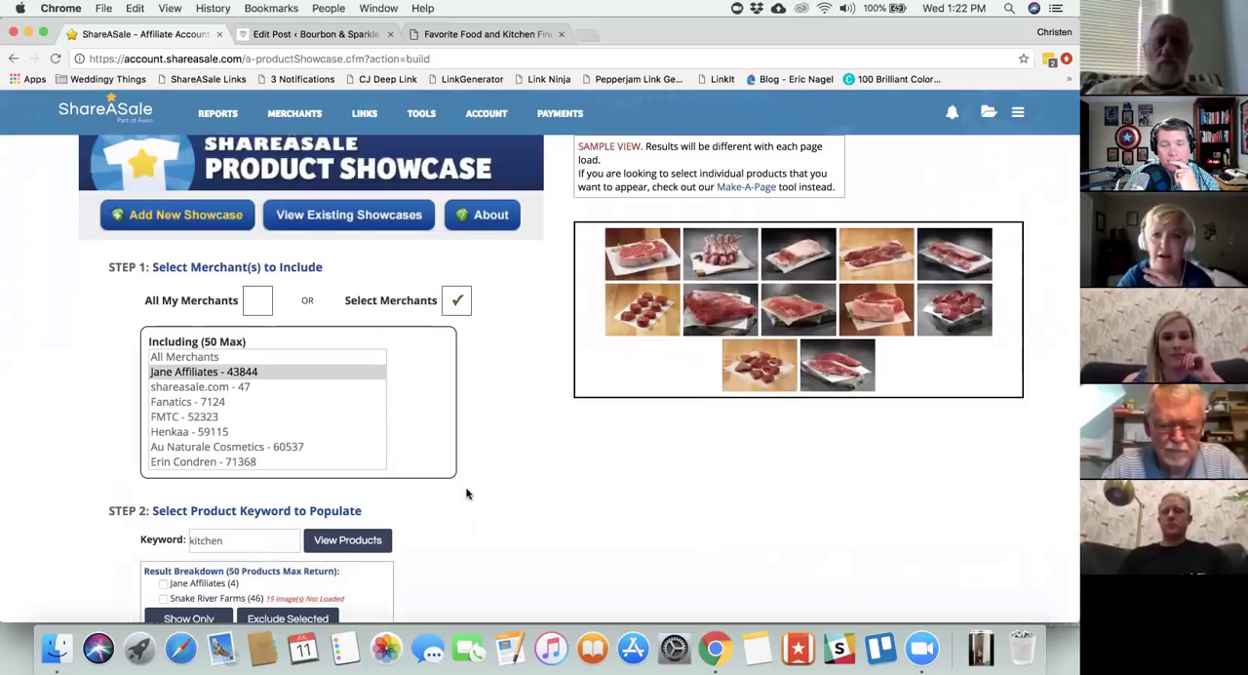
# Read the description of the Product Showcase tool and close it.
pyautogui.scroll(-1, 466, 493)
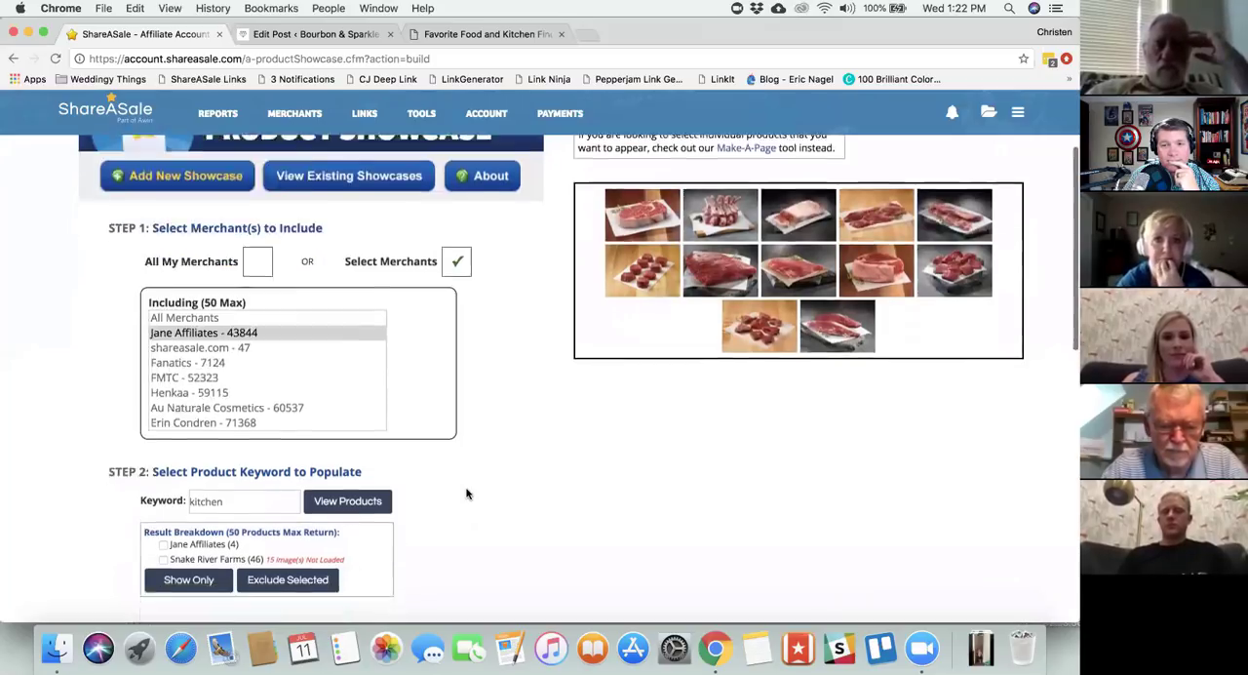
pyautogui.scroll(1, 466, 493)
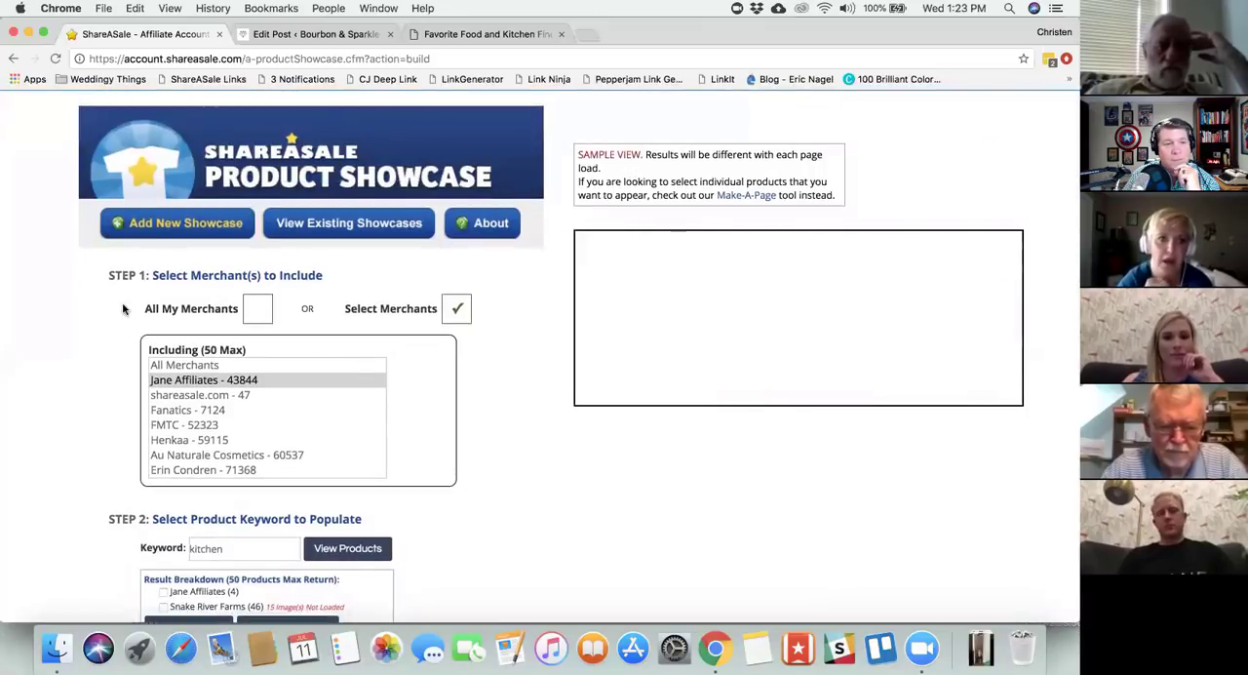
pyautogui.click(461, 223)
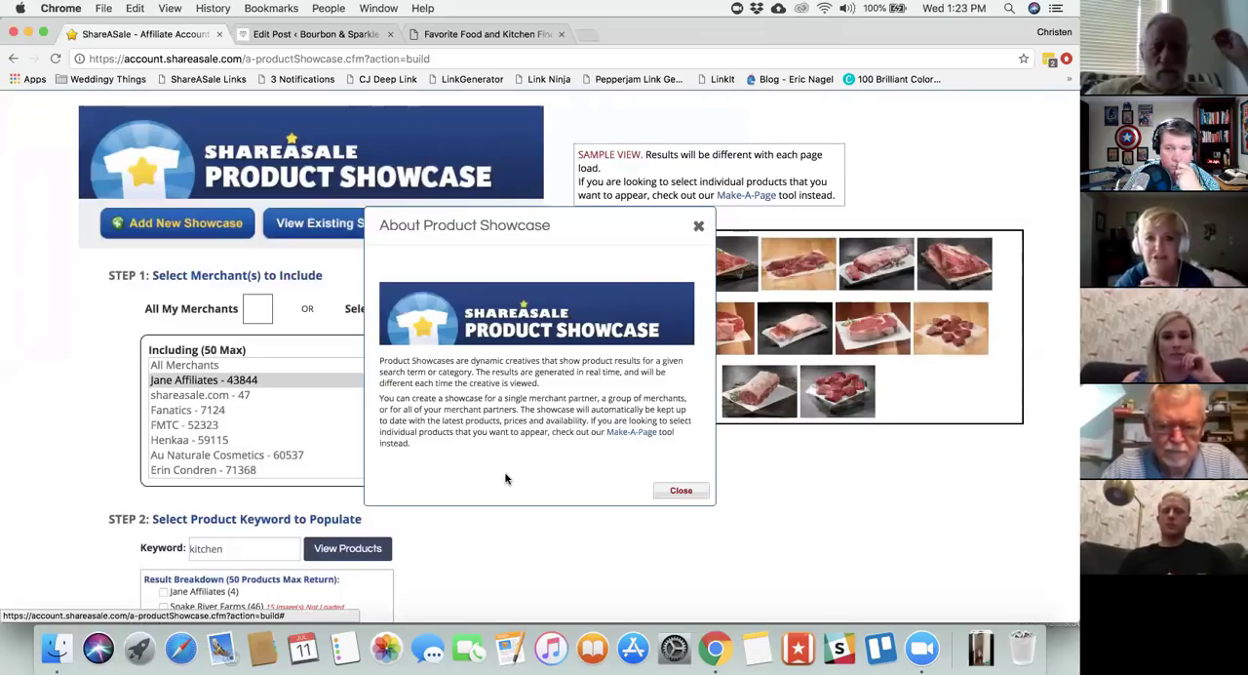
pyautogui.click(700, 227)
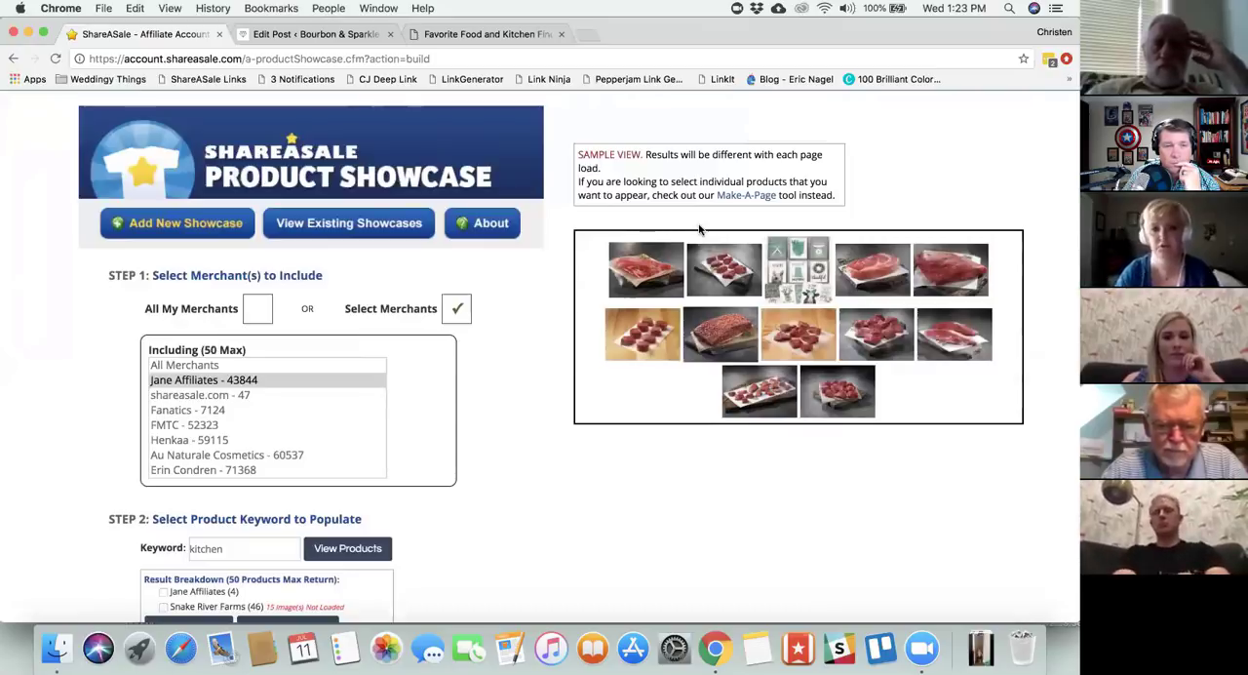
# Save the showcase under the name kitchen and copy its complete widget code.
pyautogui.scroll(-3, 698, 228)
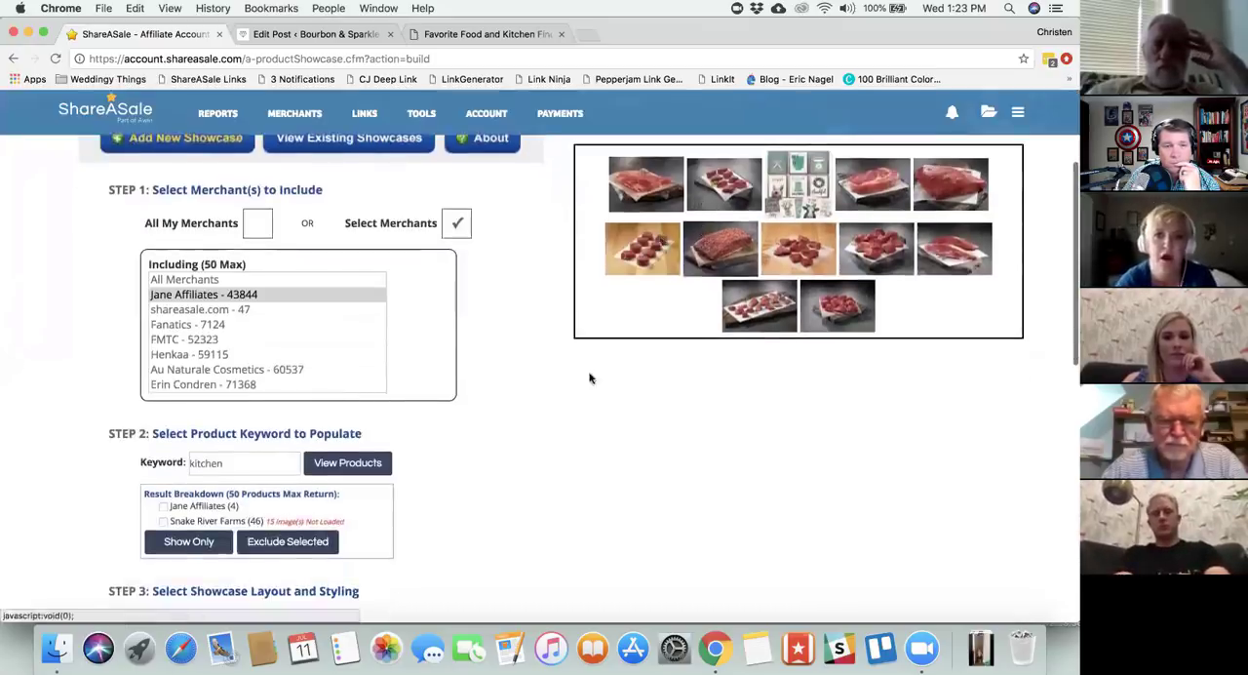
pyautogui.scroll(-4, 593, 396)
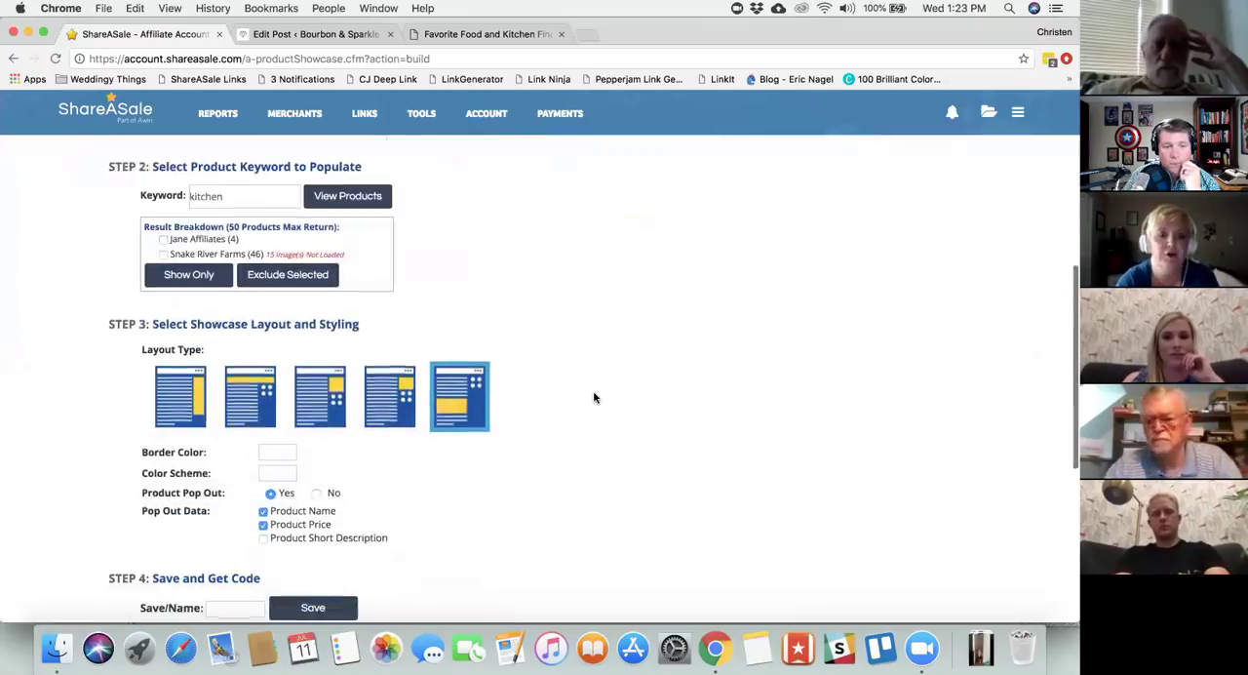
pyautogui.scroll(-2, 566, 400)
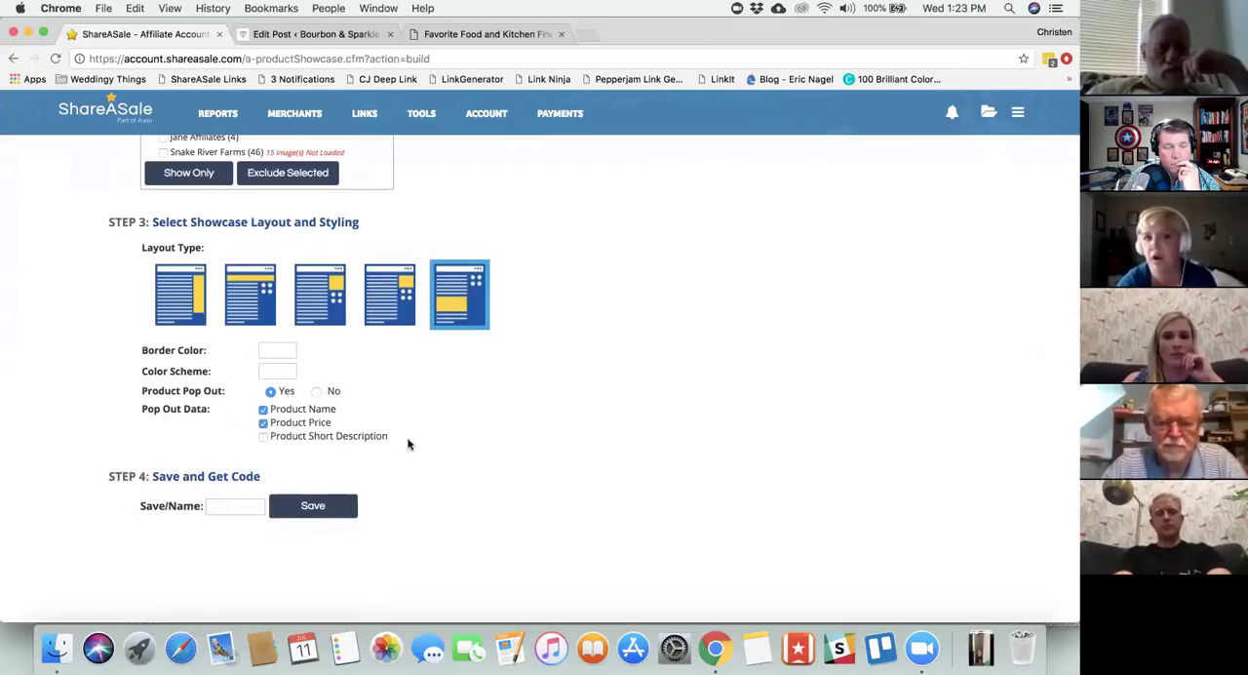
pyautogui.scroll(5, 410, 440)
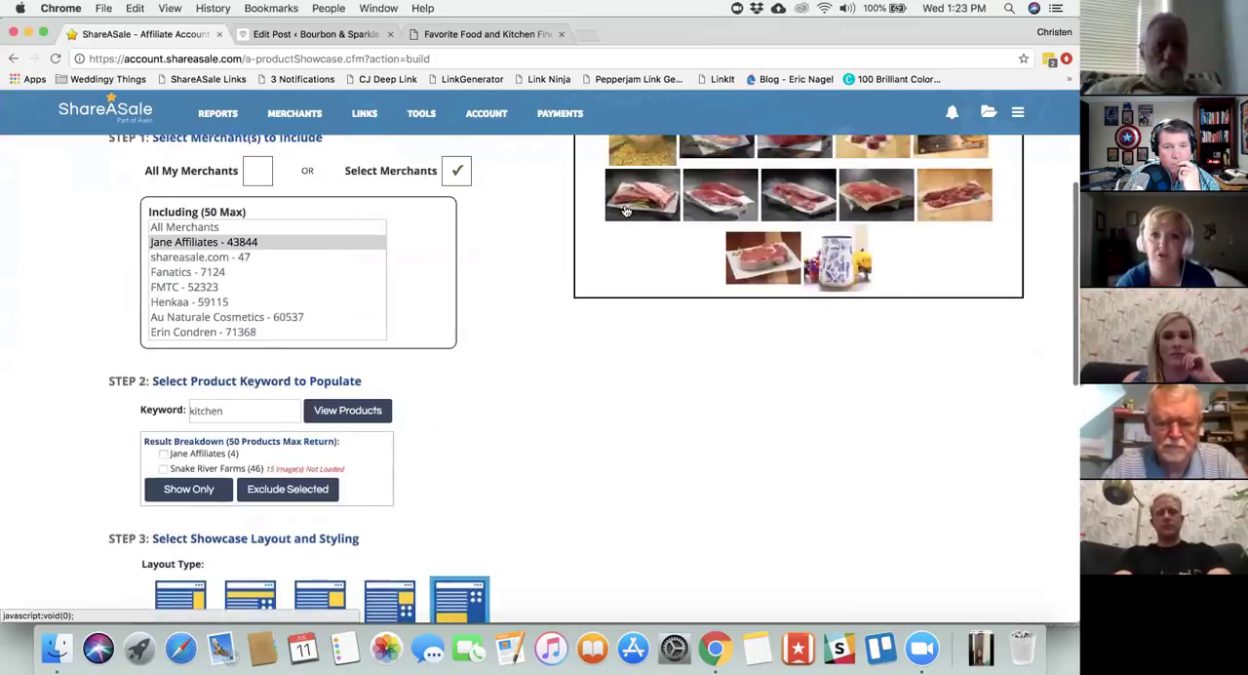
pyautogui.scroll(2, 629, 244)
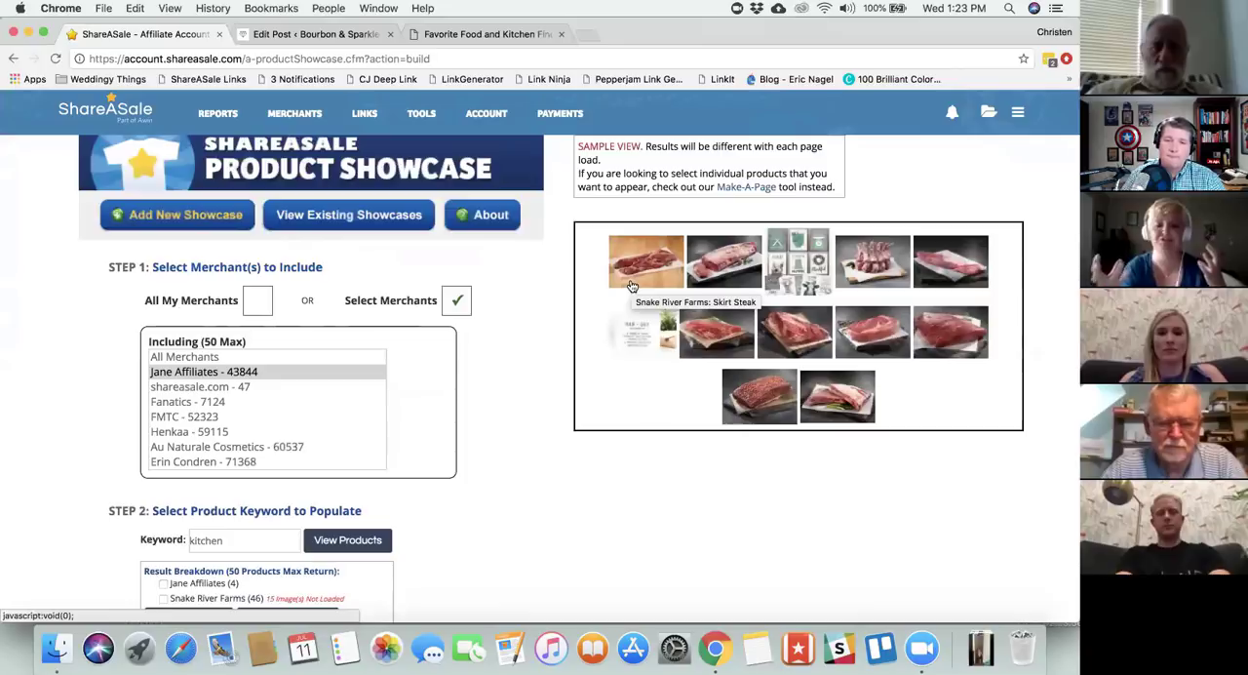
pyautogui.scroll(-10, 632, 286)
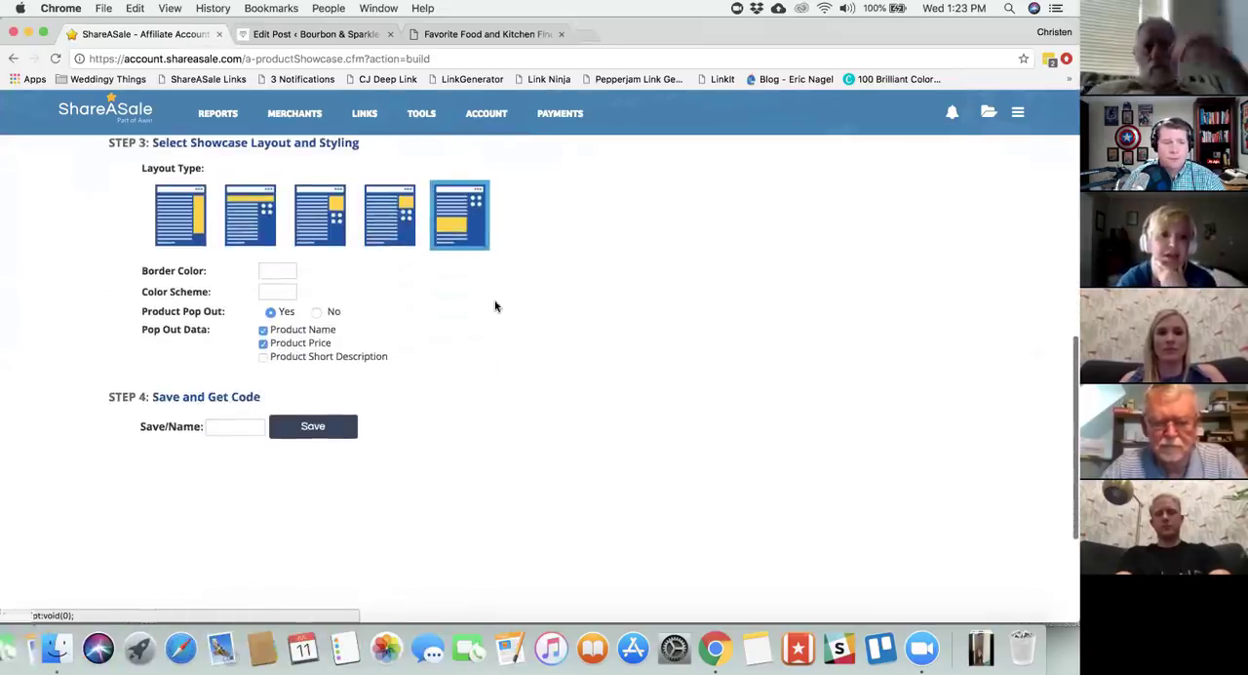
pyautogui.click(232, 426)
pyautogui.write('kitchen')
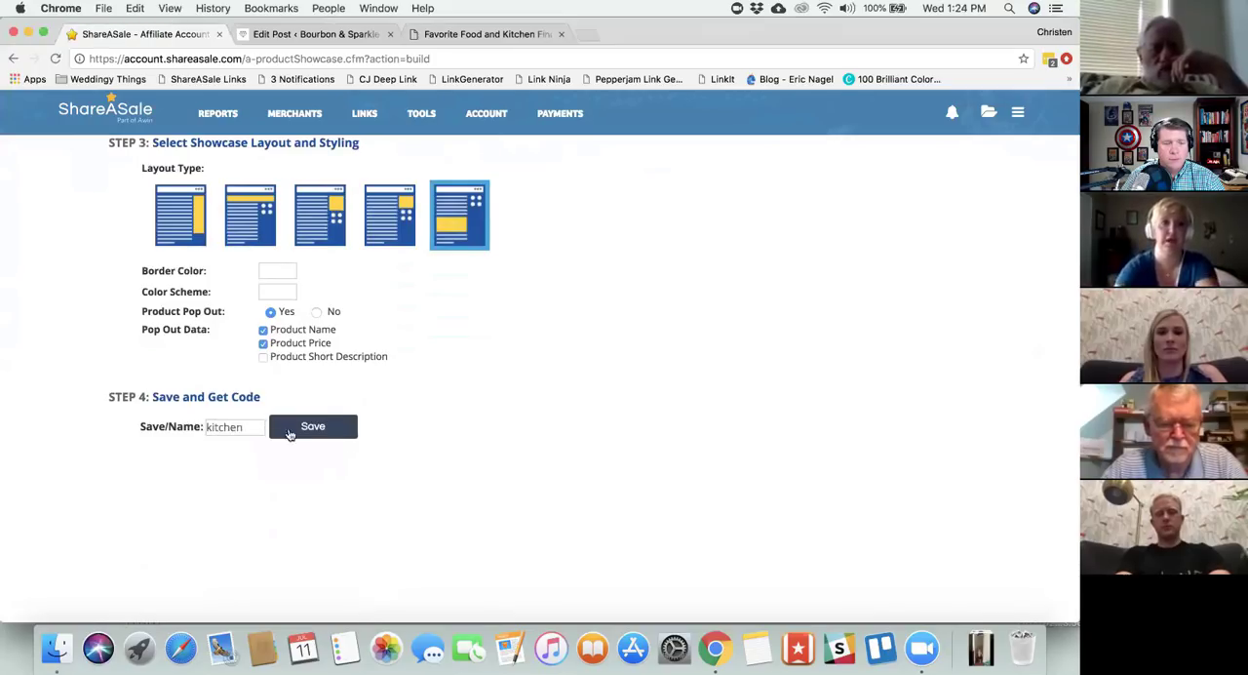
pyautogui.click(293, 432)
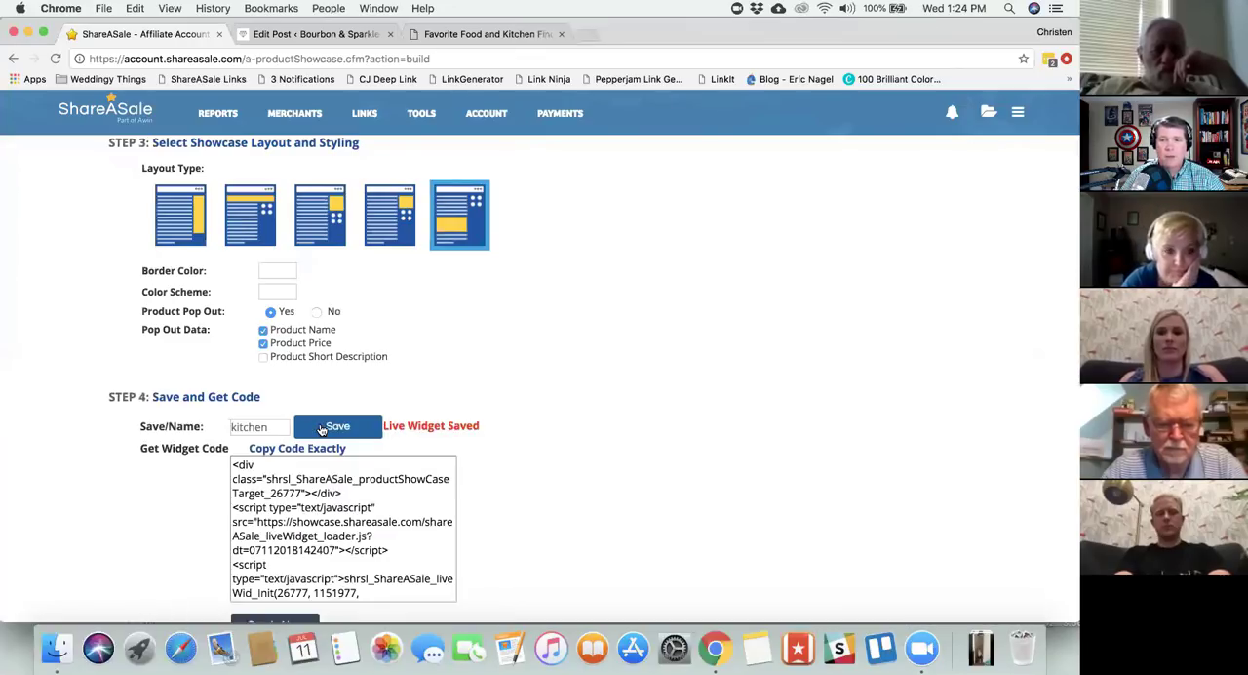
pyautogui.click(344, 522)
pyautogui.press('super+c')
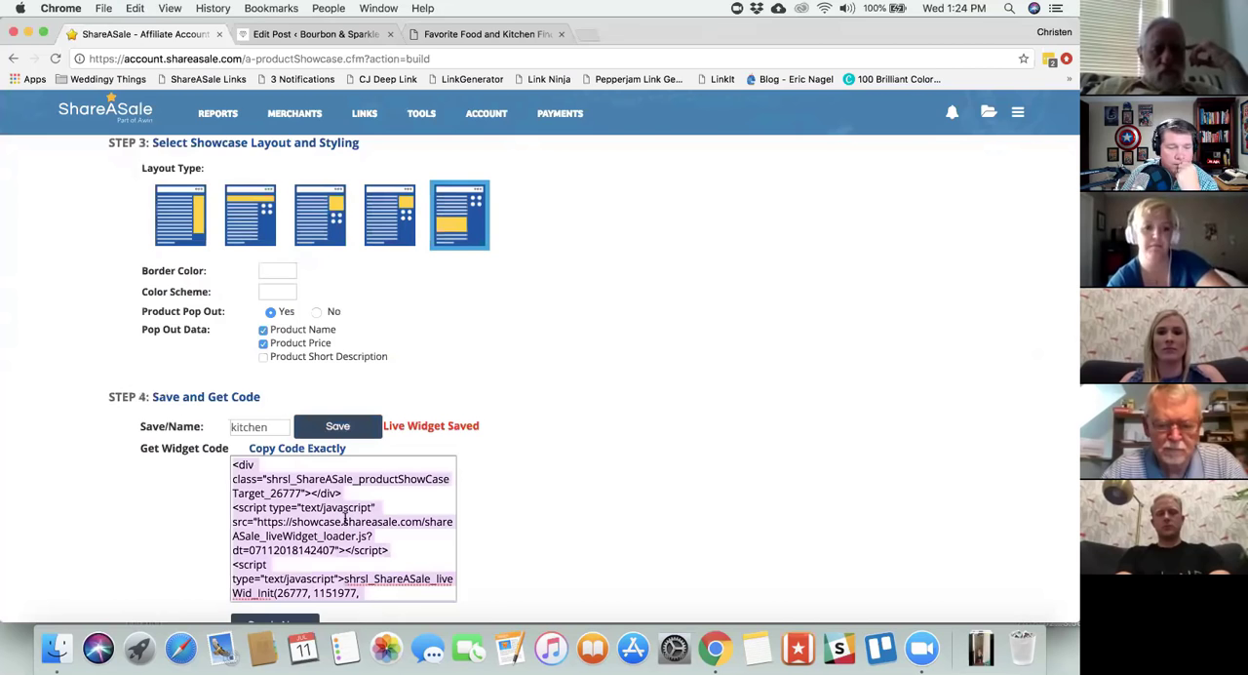
# Replace the Make-A-Page code in the Favorite Food and Kitchen Finds for Summer post with the copied showcase widget code.
pyautogui.click(322, 34)
pyautogui.scroll(-3, 244, 410)
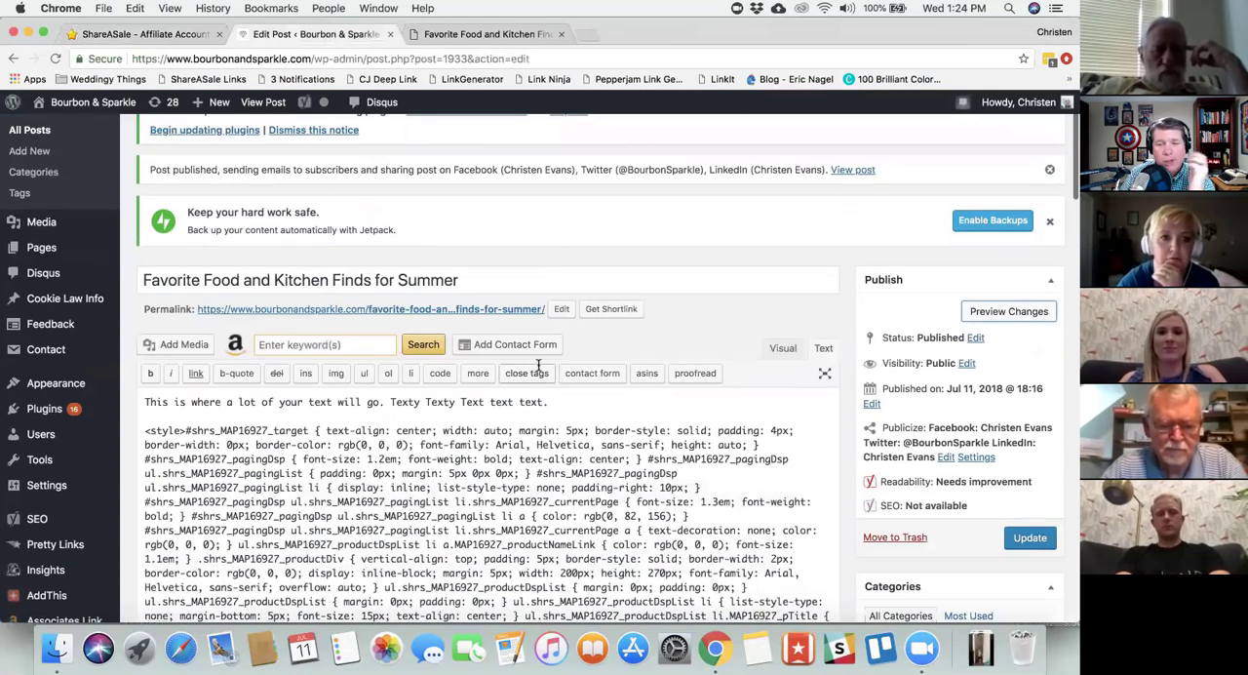
pyautogui.moveTo(148, 430); pyautogui.dragTo(404, 650)
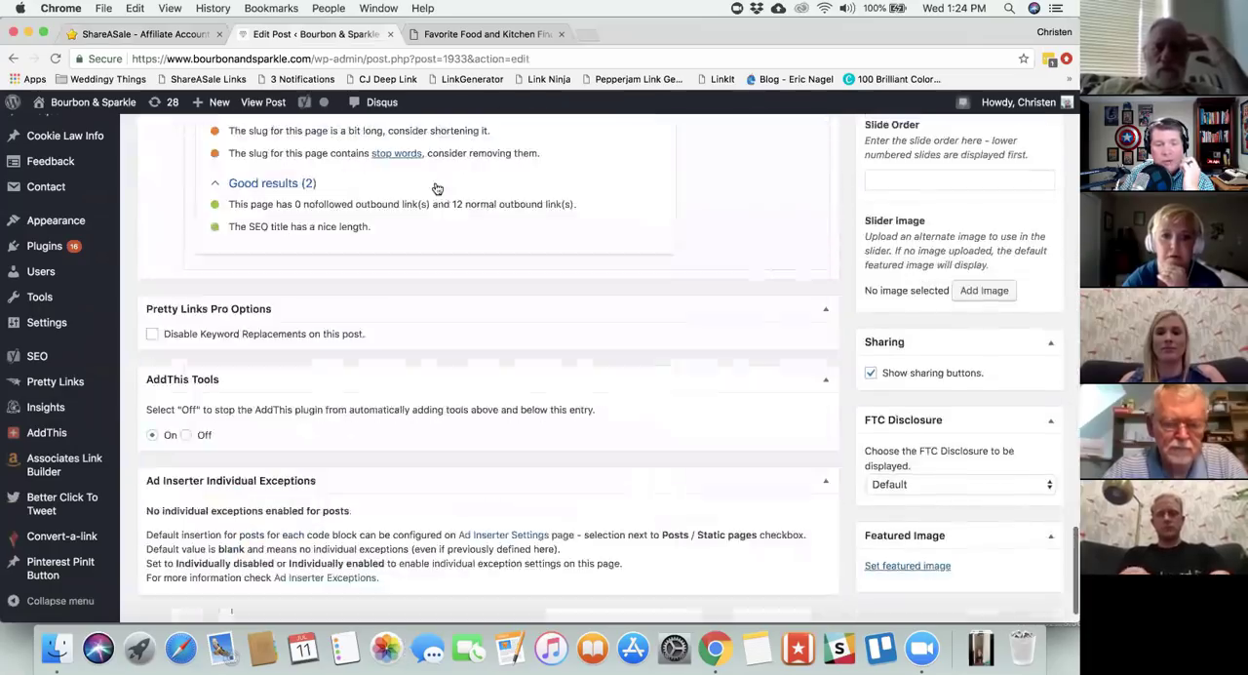
pyautogui.scroll(10, 439, 105)
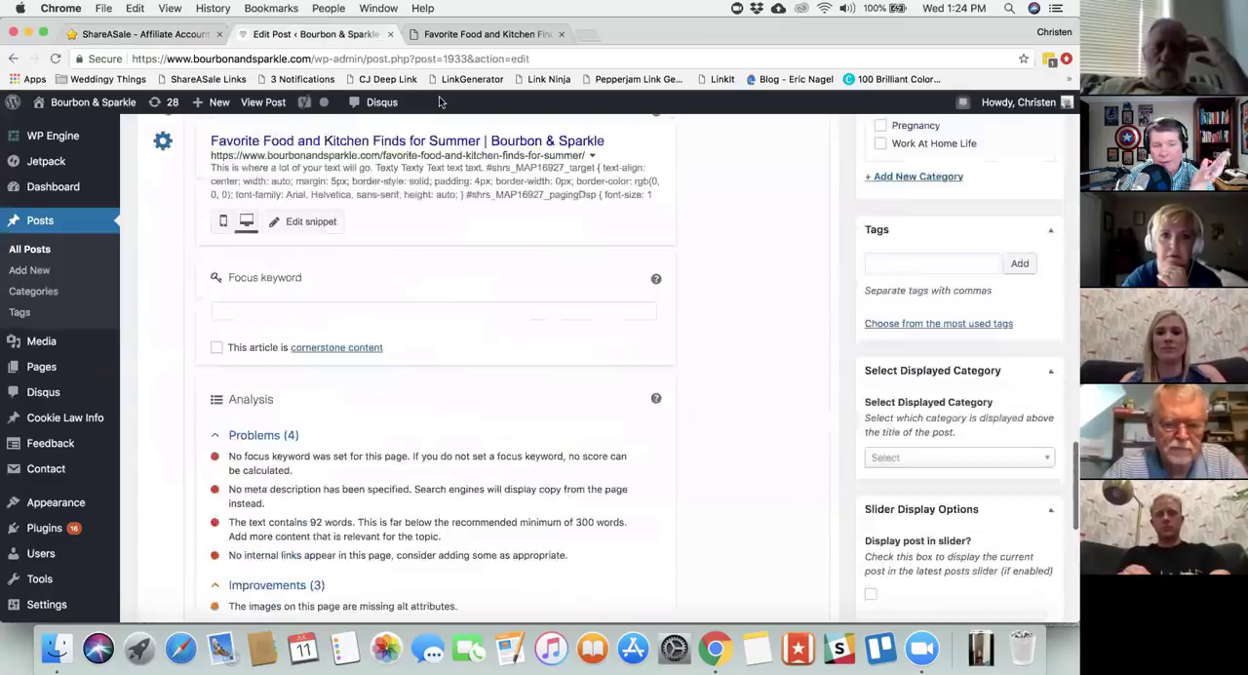
pyautogui.scroll(3, 440, 147)
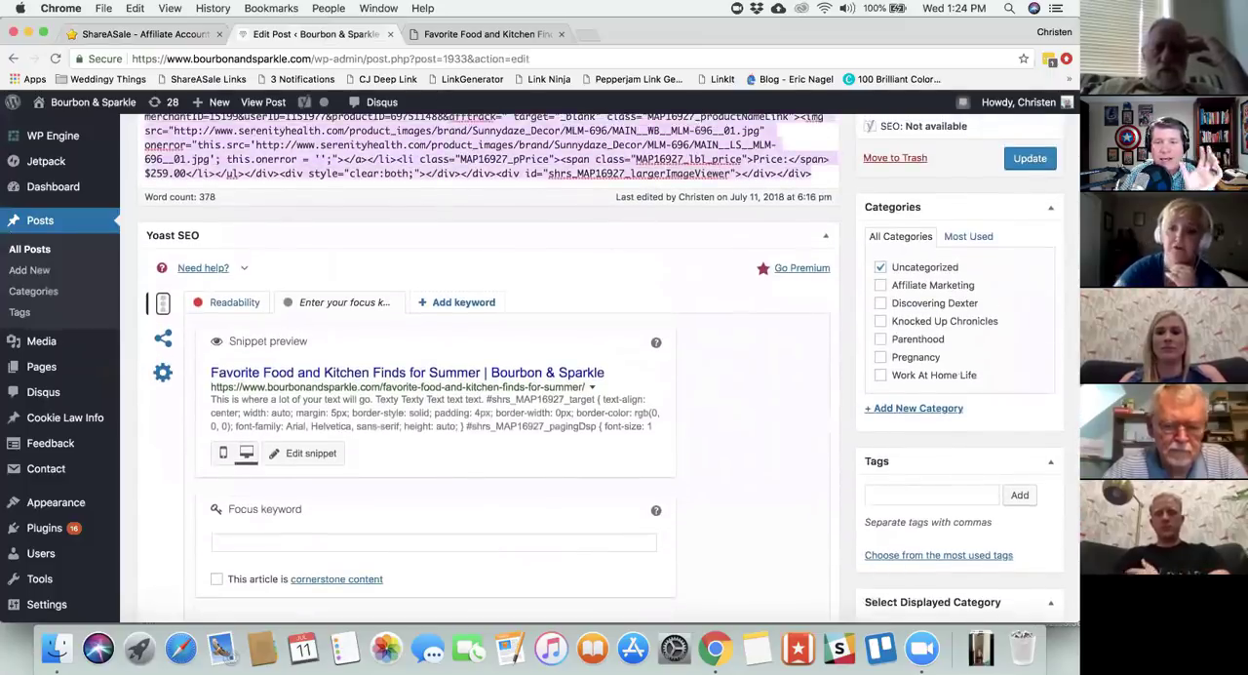
pyautogui.press('BackSpace')
pyautogui.press('super+v')
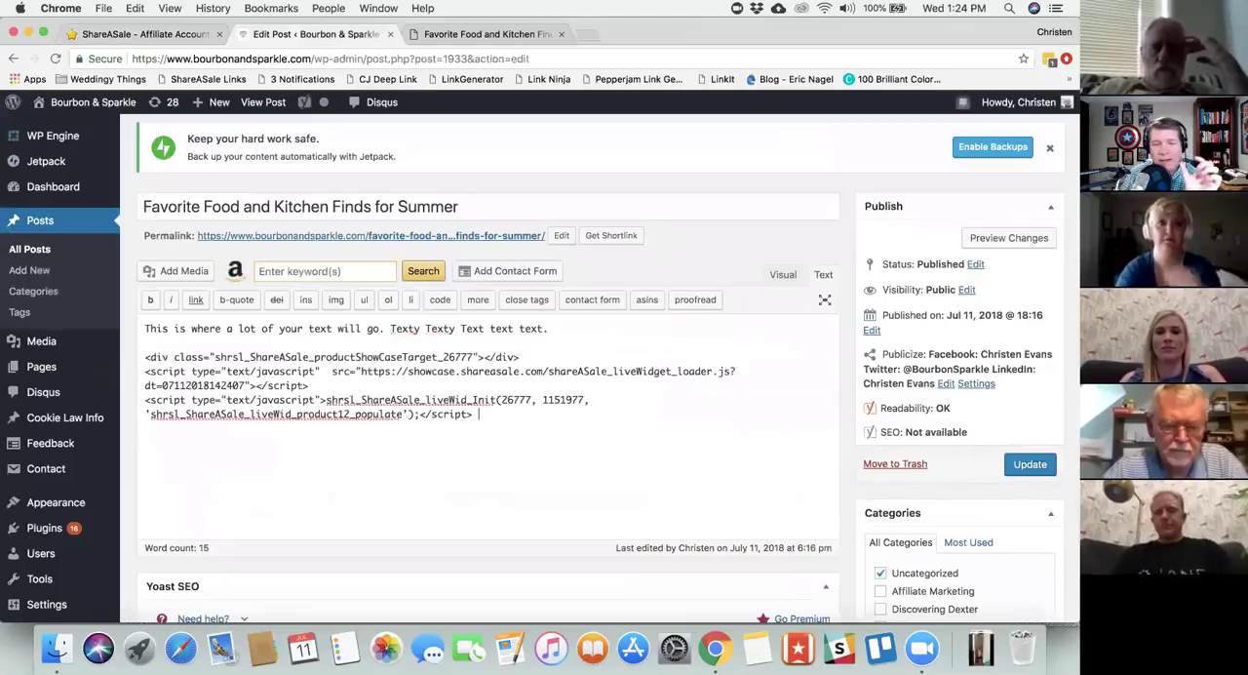
# Return to the showcase builder and review the saved showcase's widget code and sample view.
pyautogui.click(195, 39)
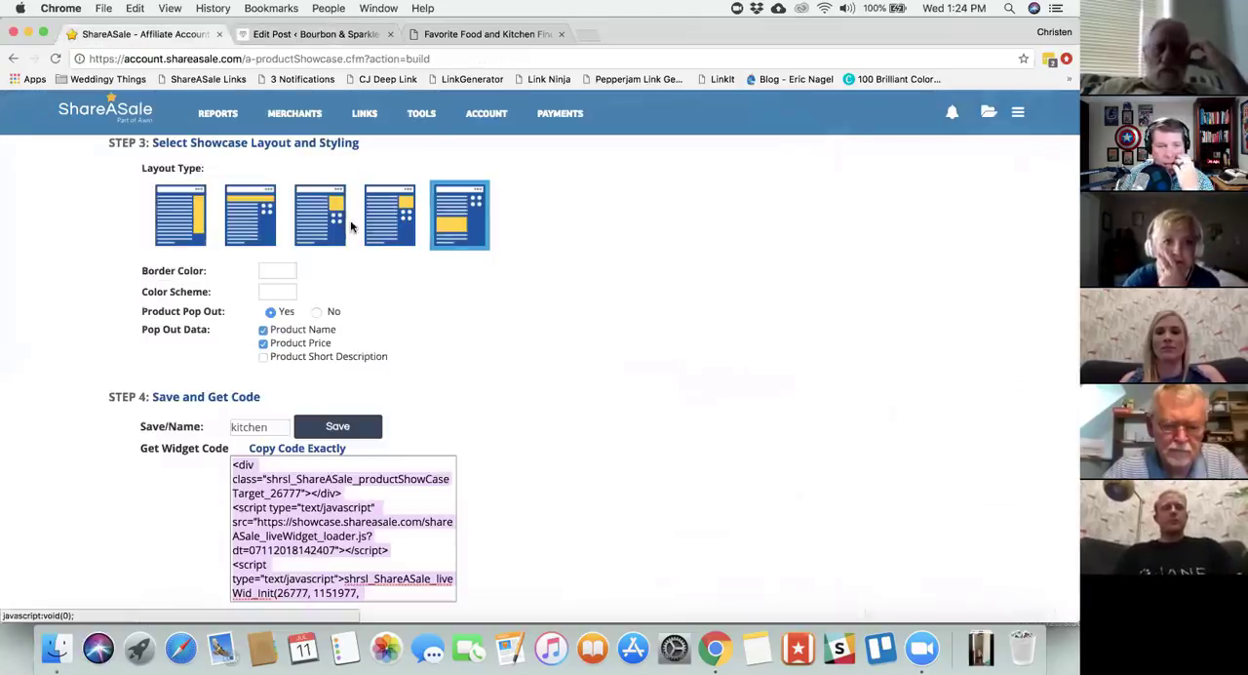
pyautogui.scroll(-3, 490, 354)
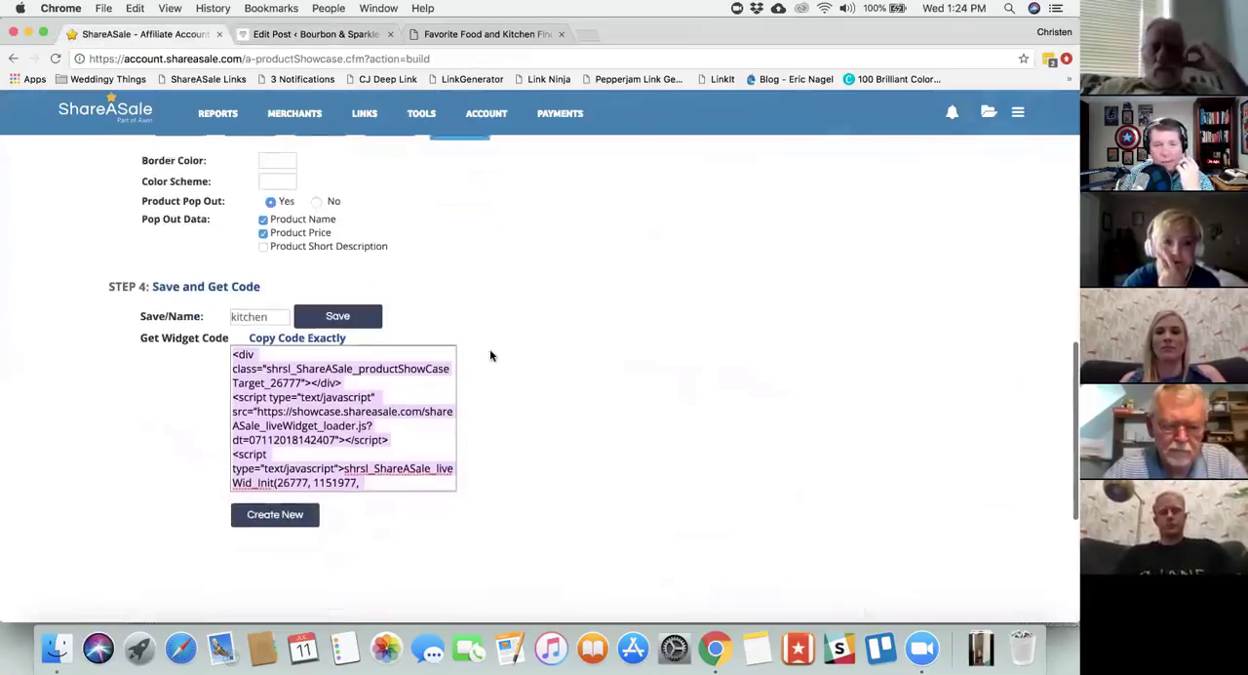
pyautogui.scroll(3, 490, 355)
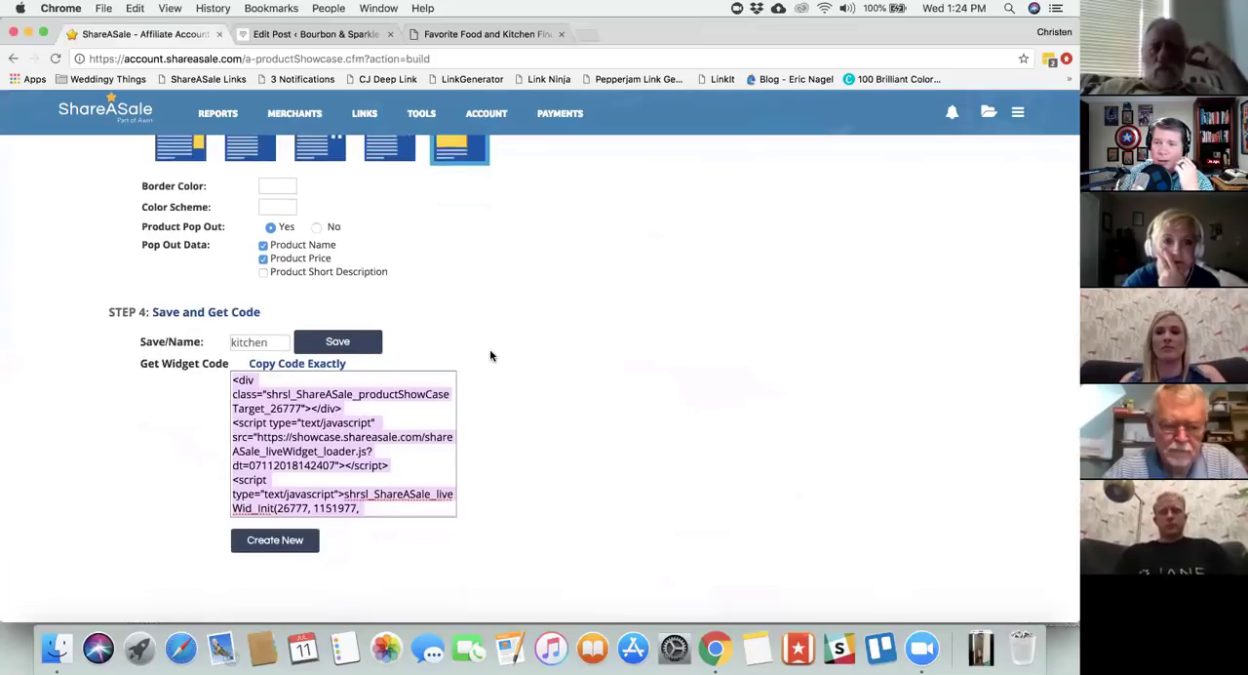
pyautogui.scroll(10, 490, 355)
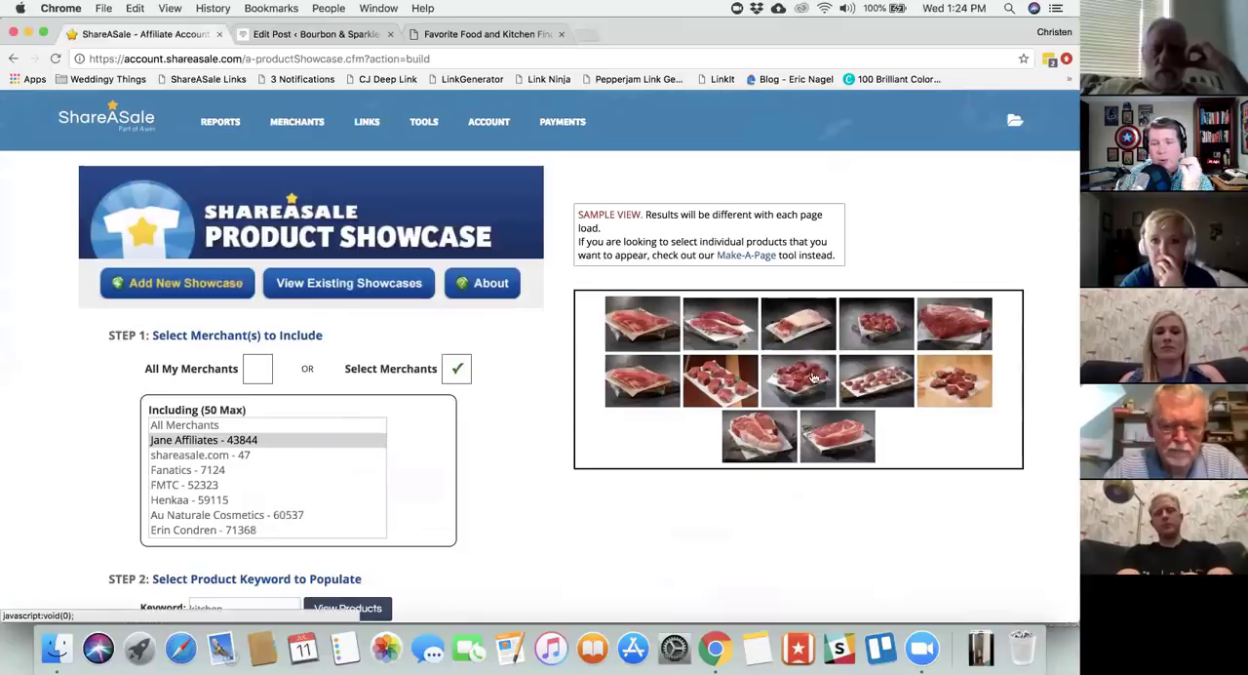
pyautogui.scroll(-3, 539, 467)
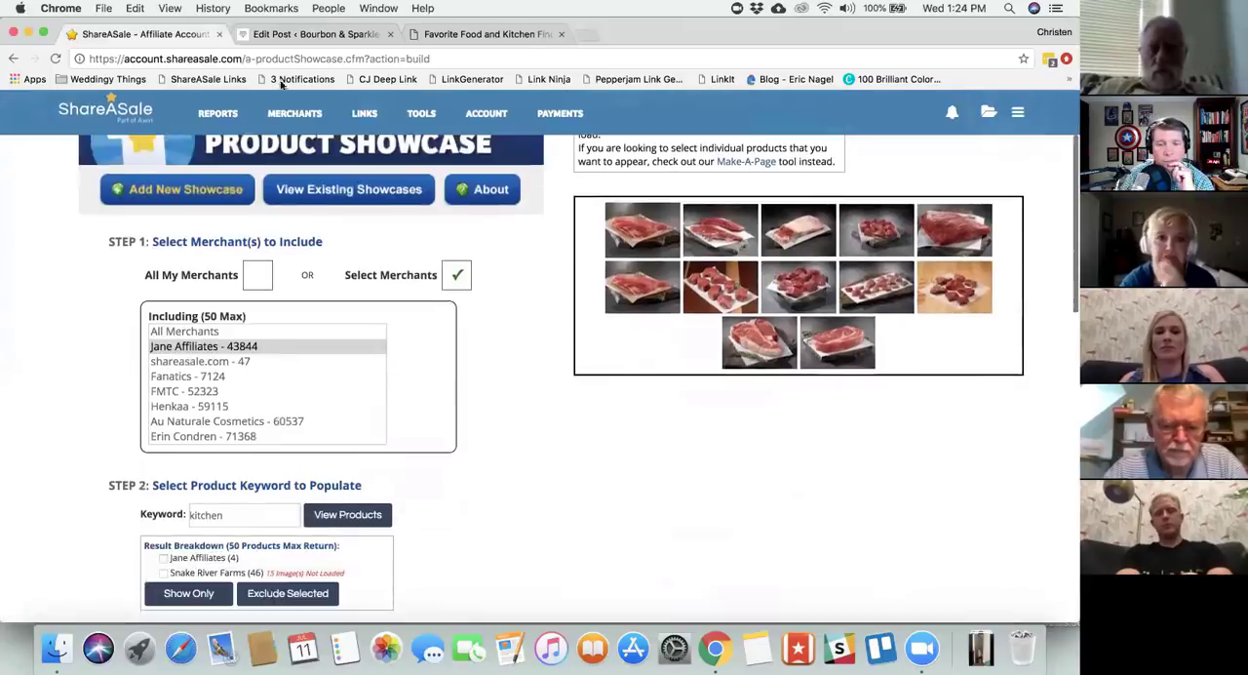
# Update the published WordPress post with the showcase code and close the outdated preview page.
pyautogui.click(310, 34)
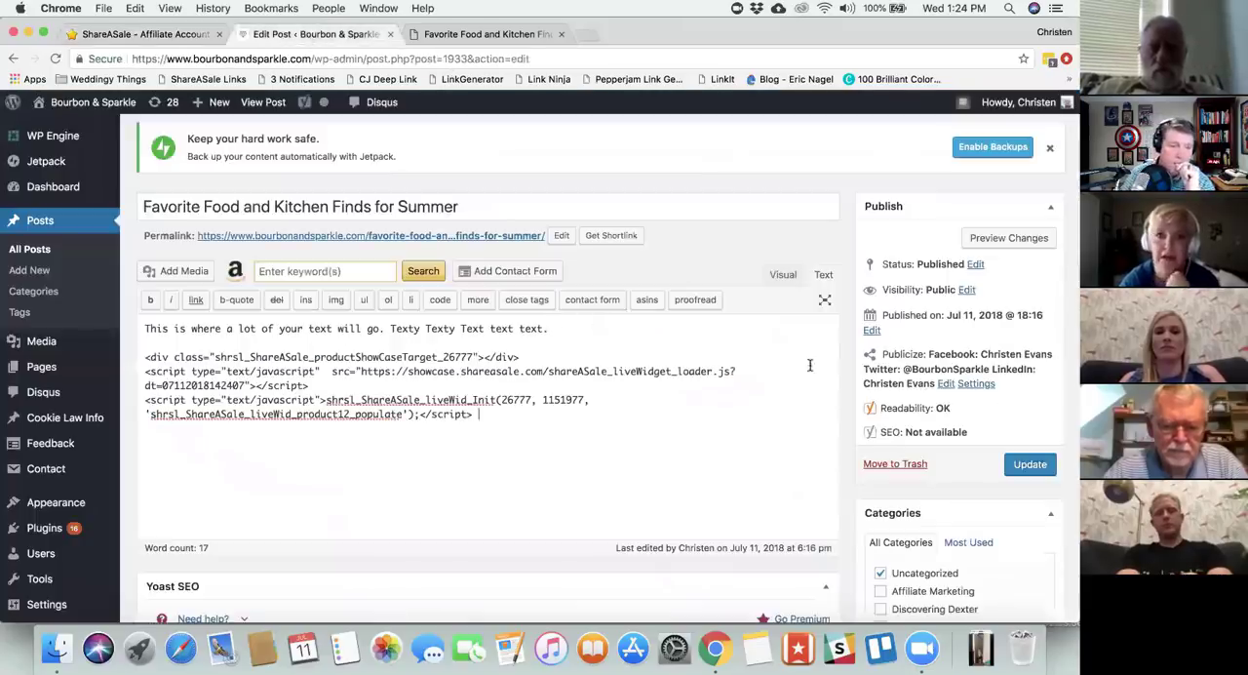
pyautogui.click(1030, 465)
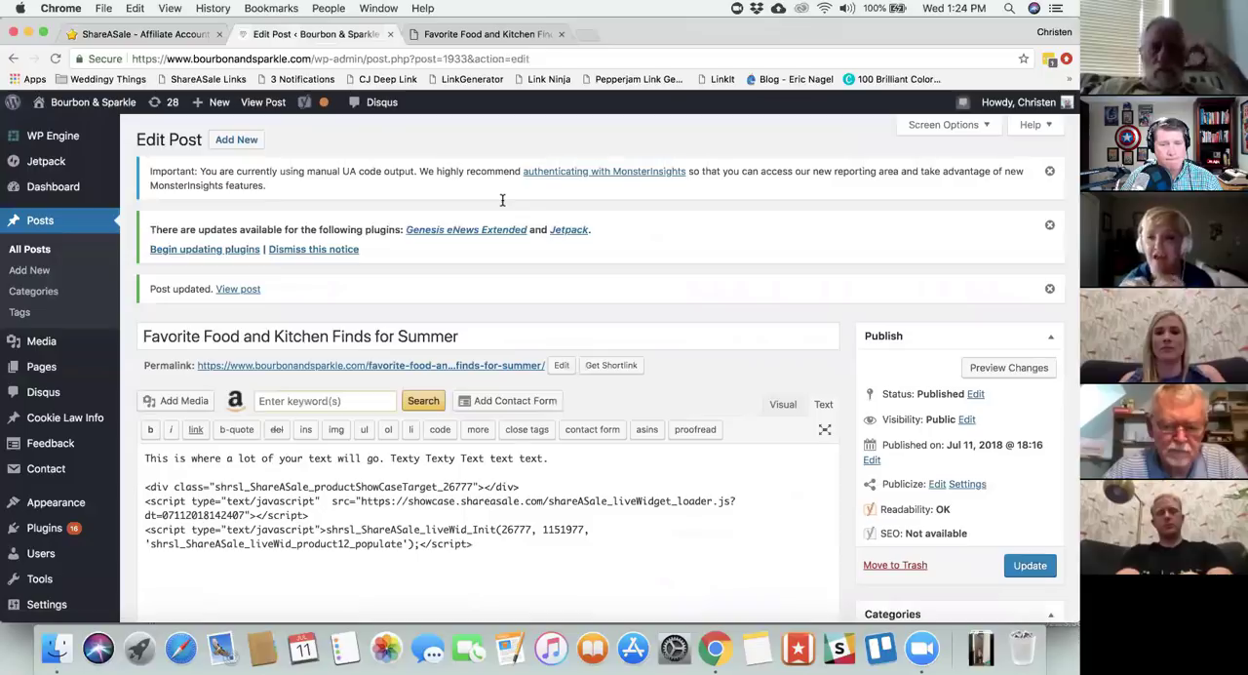
pyautogui.click(462, 33)
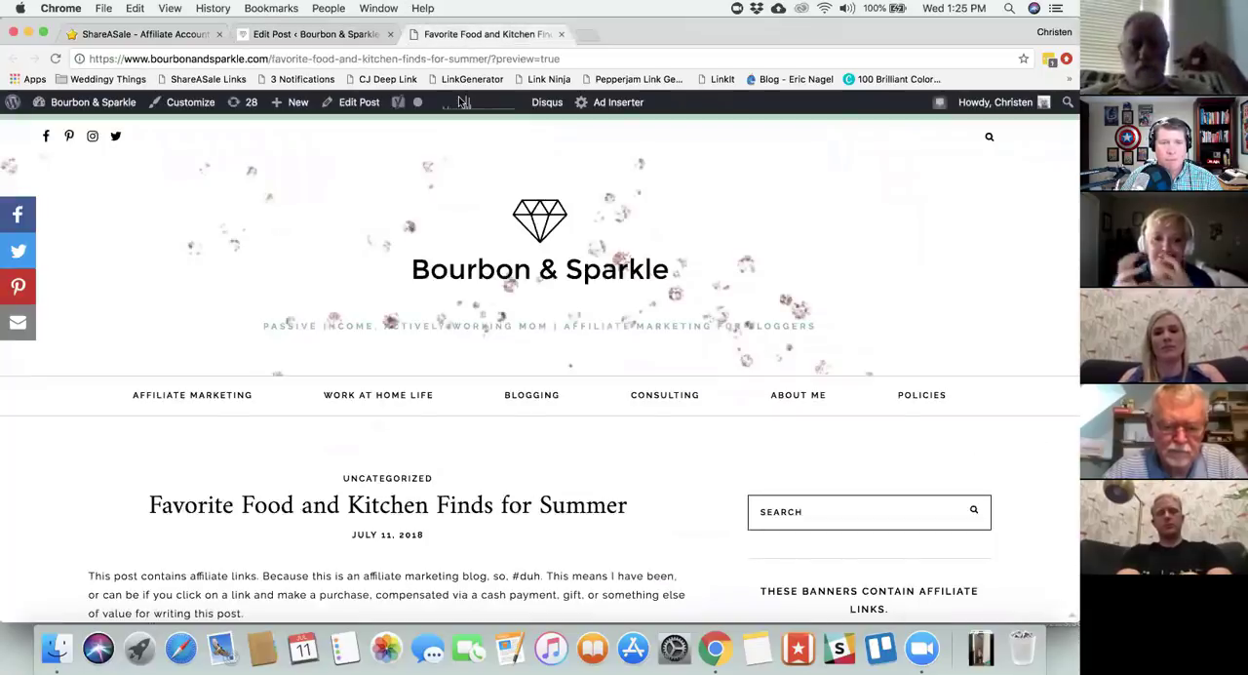
pyautogui.scroll(-5, 471, 320)
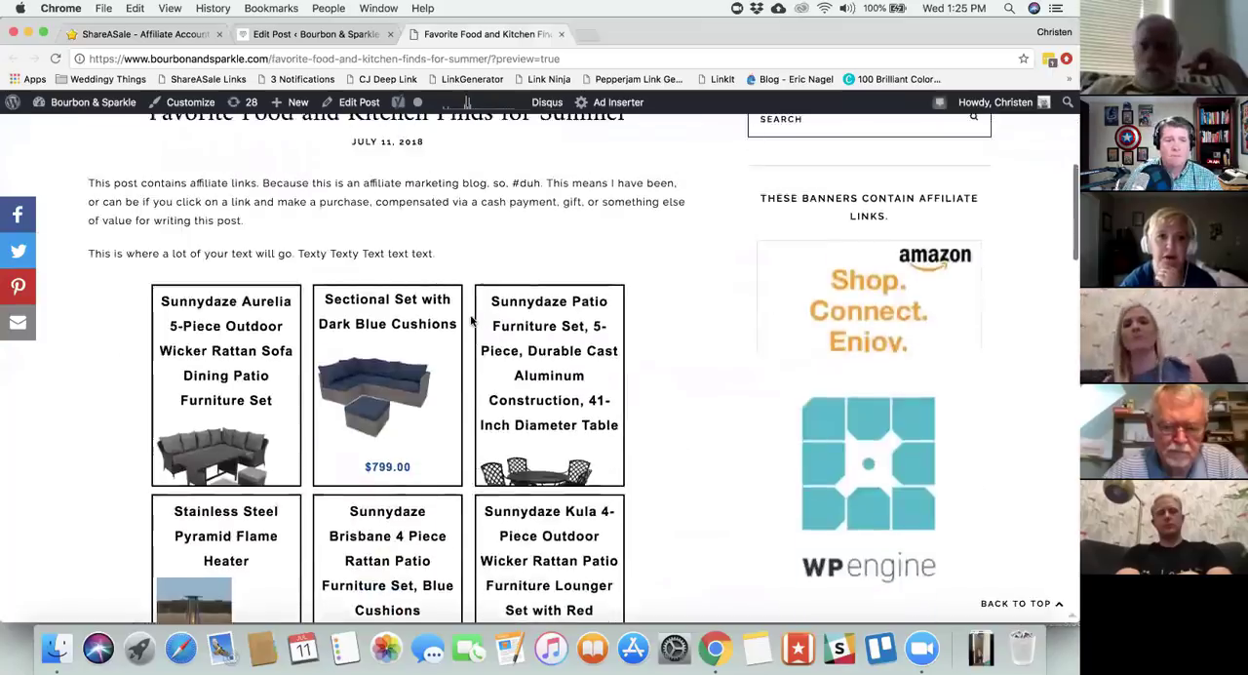
pyautogui.scroll(5, 471, 320)
pyautogui.click(323, 36)
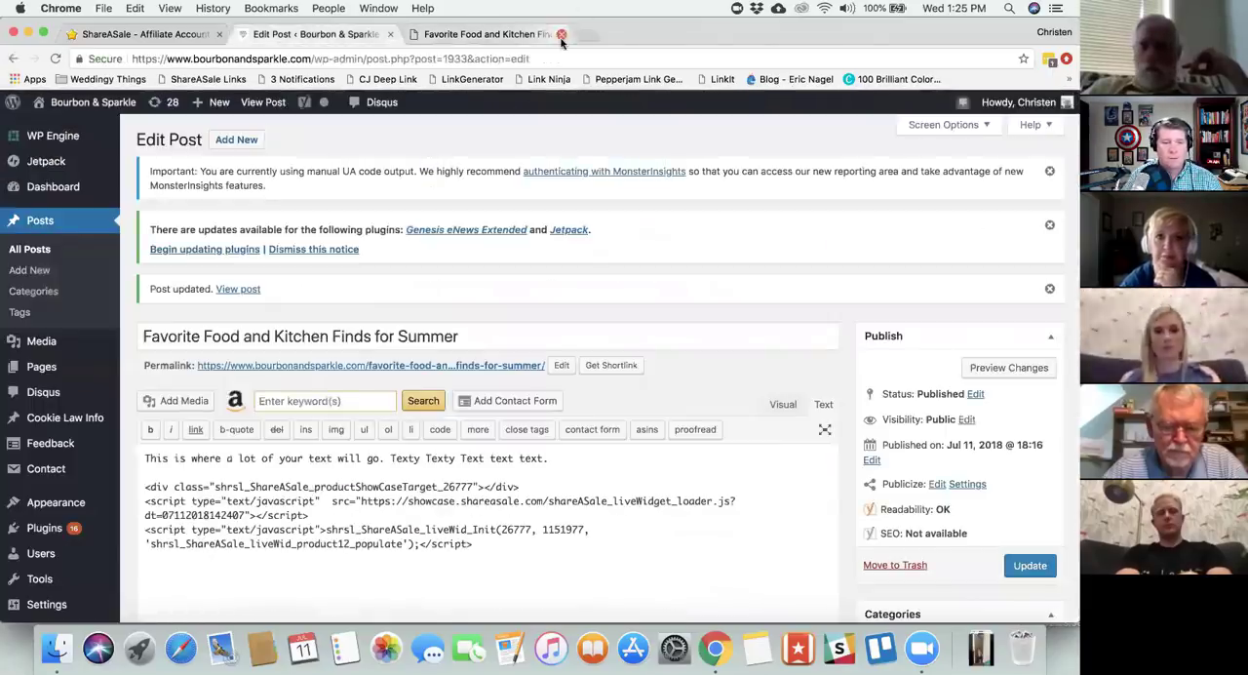
pyautogui.click(562, 34)
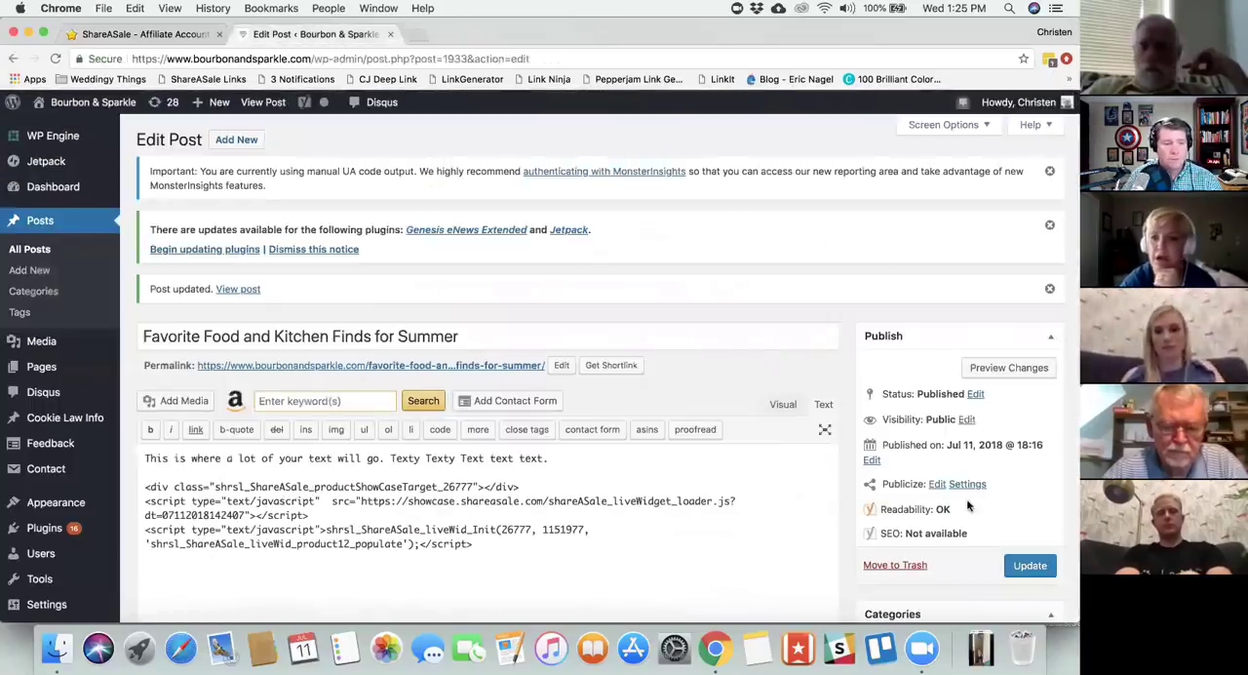
# View the updated post on the live blog and examine the embedded product showcase.
pyautogui.click(234, 293)
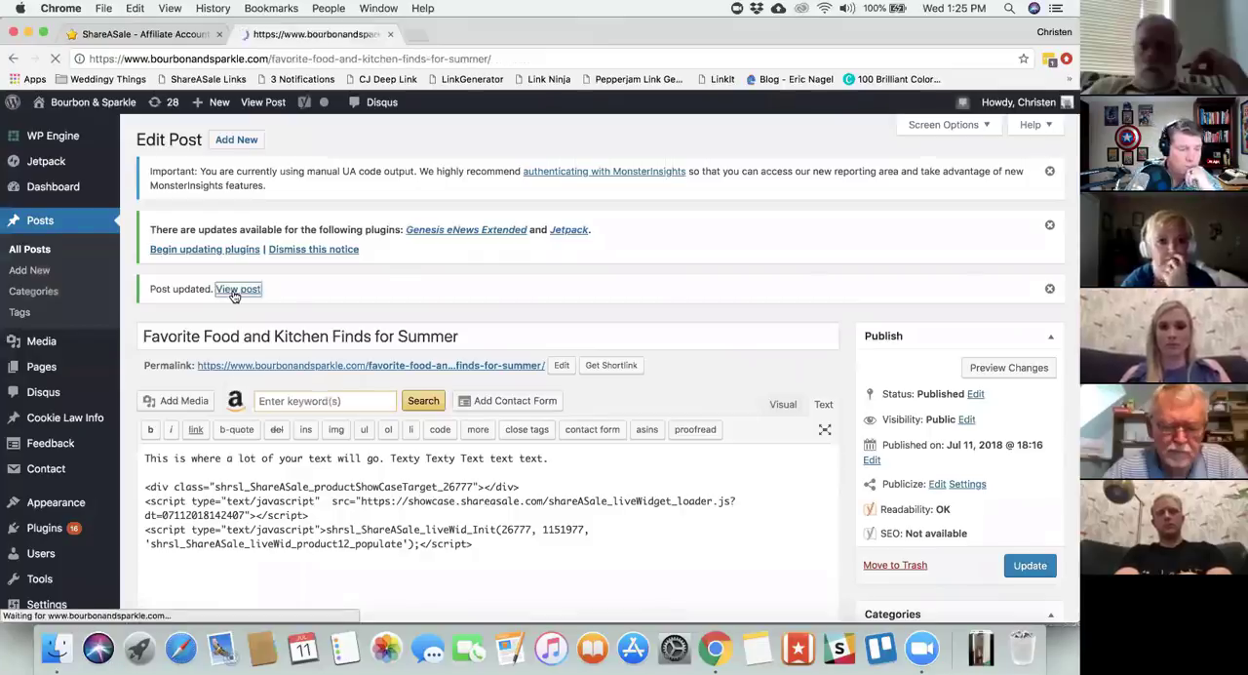
pyautogui.scroll(-4, 234, 296)
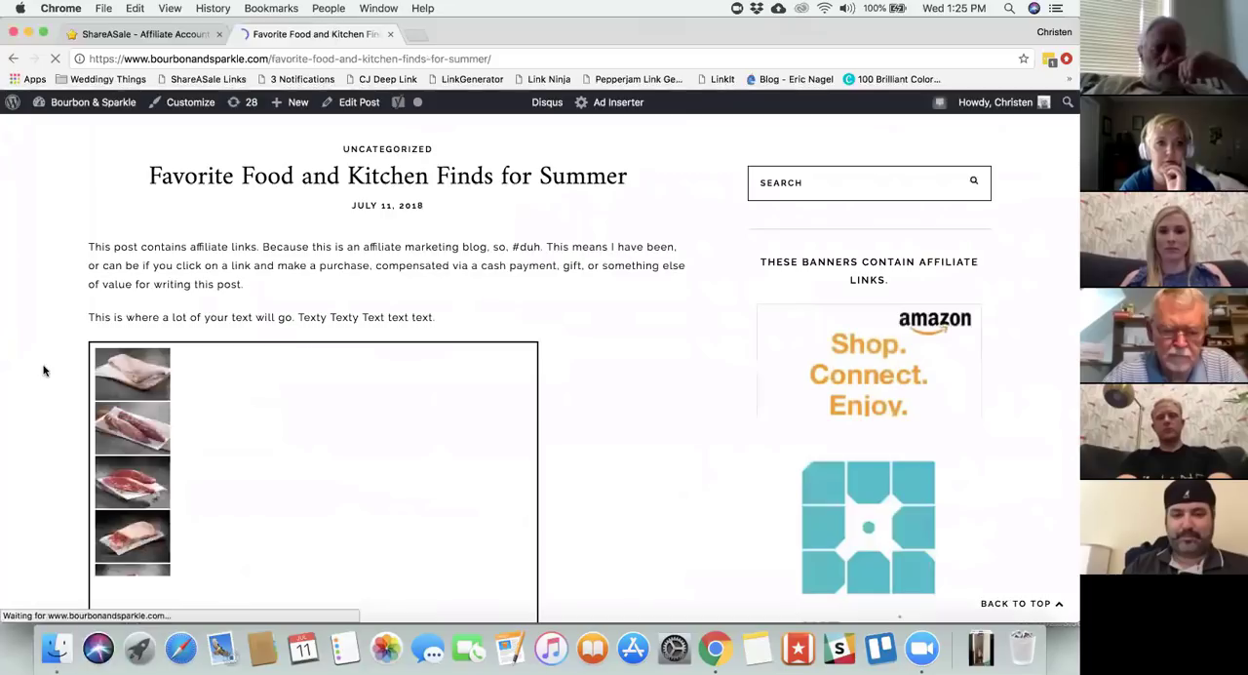
pyautogui.scroll(-3, 42, 370)
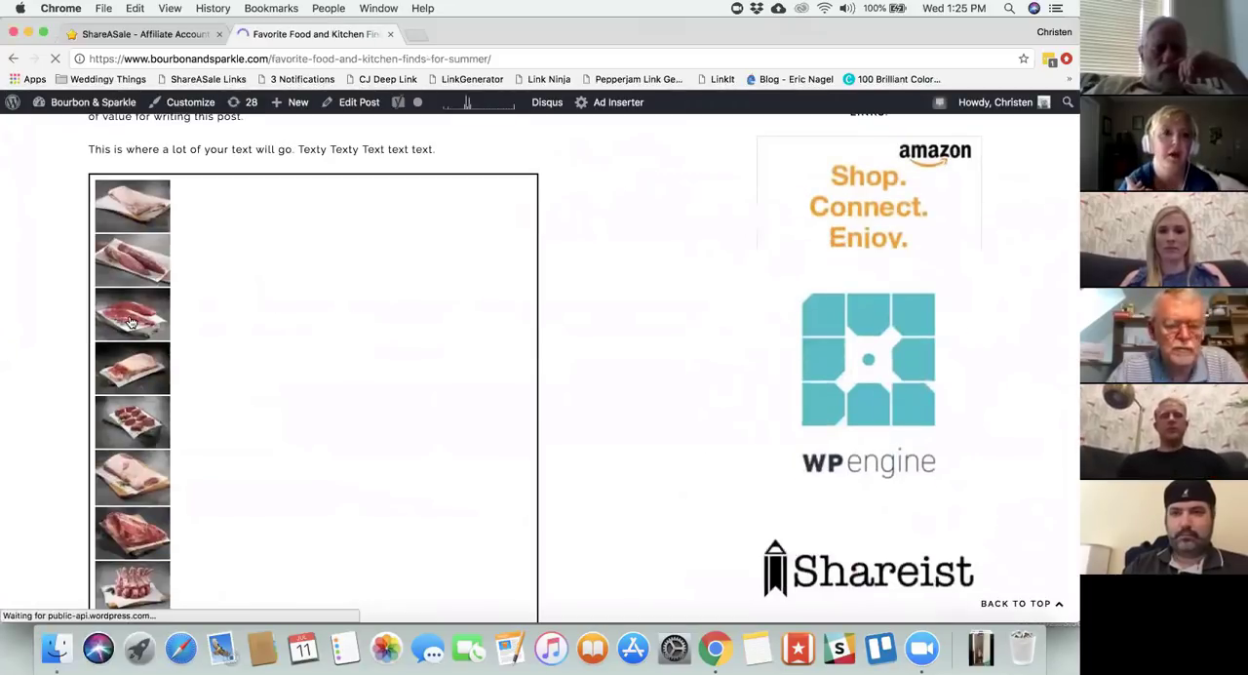
# Open the American Wagyu Teres Major product in the showcase and follow its Shop Now link to the merchant's page.
pyautogui.click(130, 322)
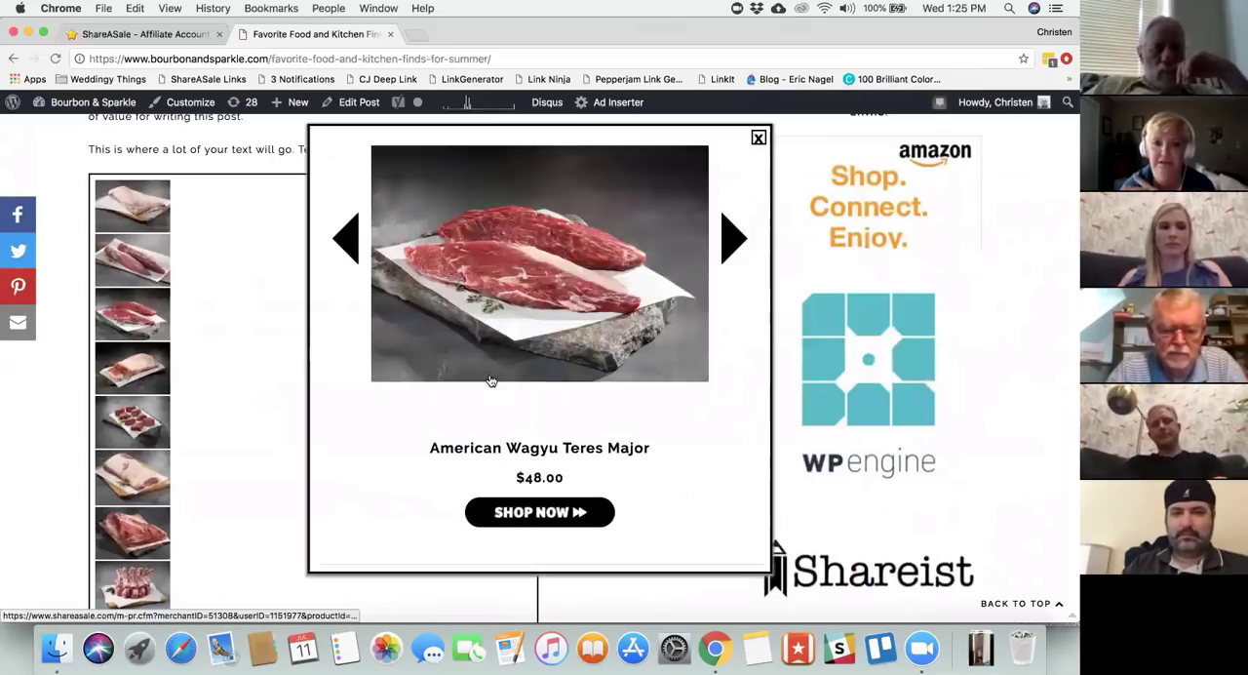
pyautogui.click(523, 516)
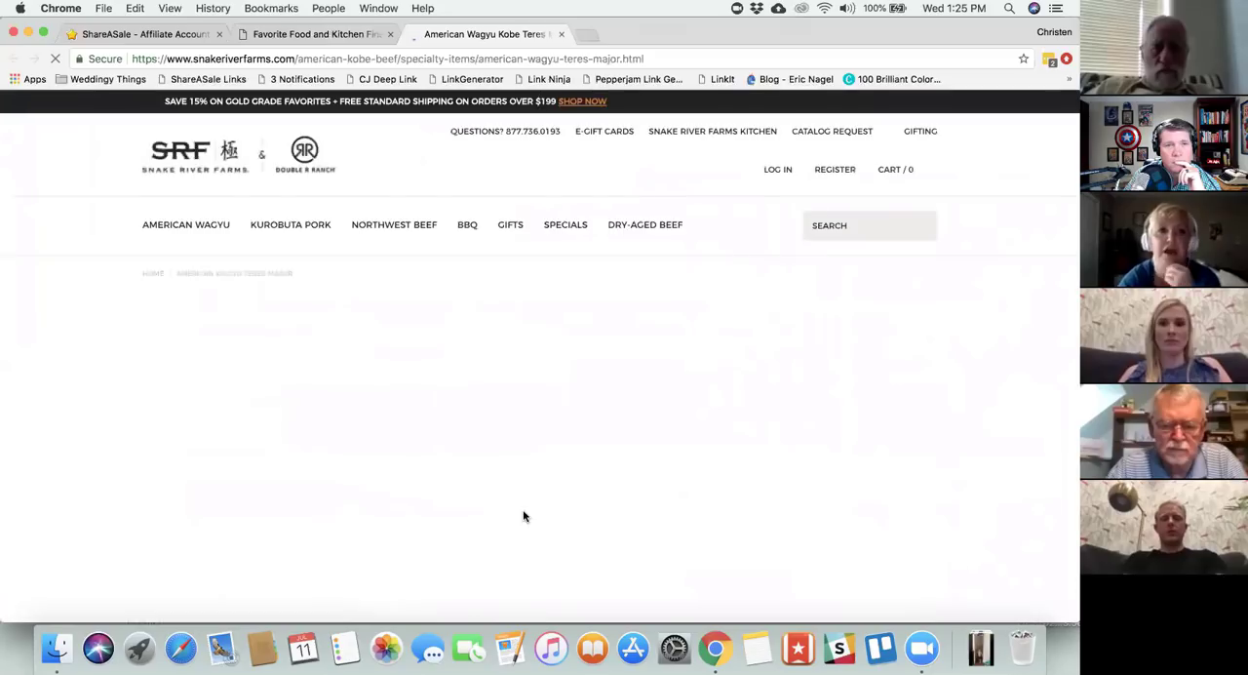
pyautogui.scroll(-3, 523, 514)
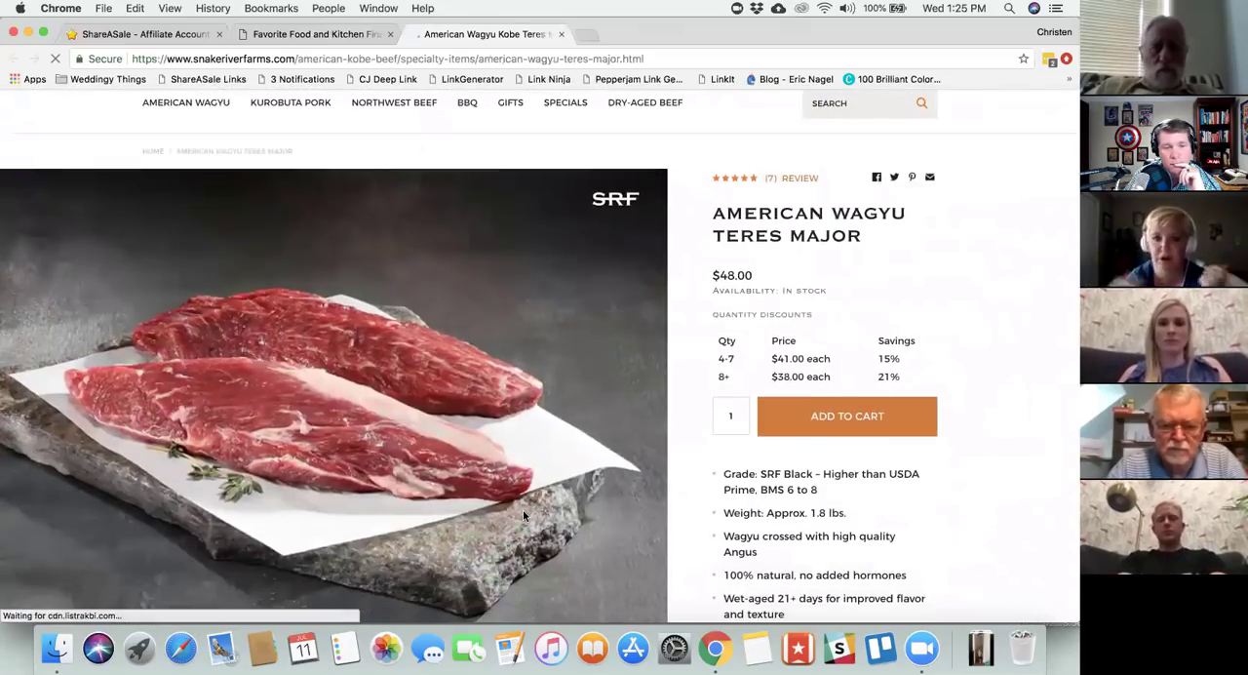
# Close the merchant's product page and the showcase's enlarged product view, and return to the ShareASale showcase builder.
pyautogui.click(560, 34)
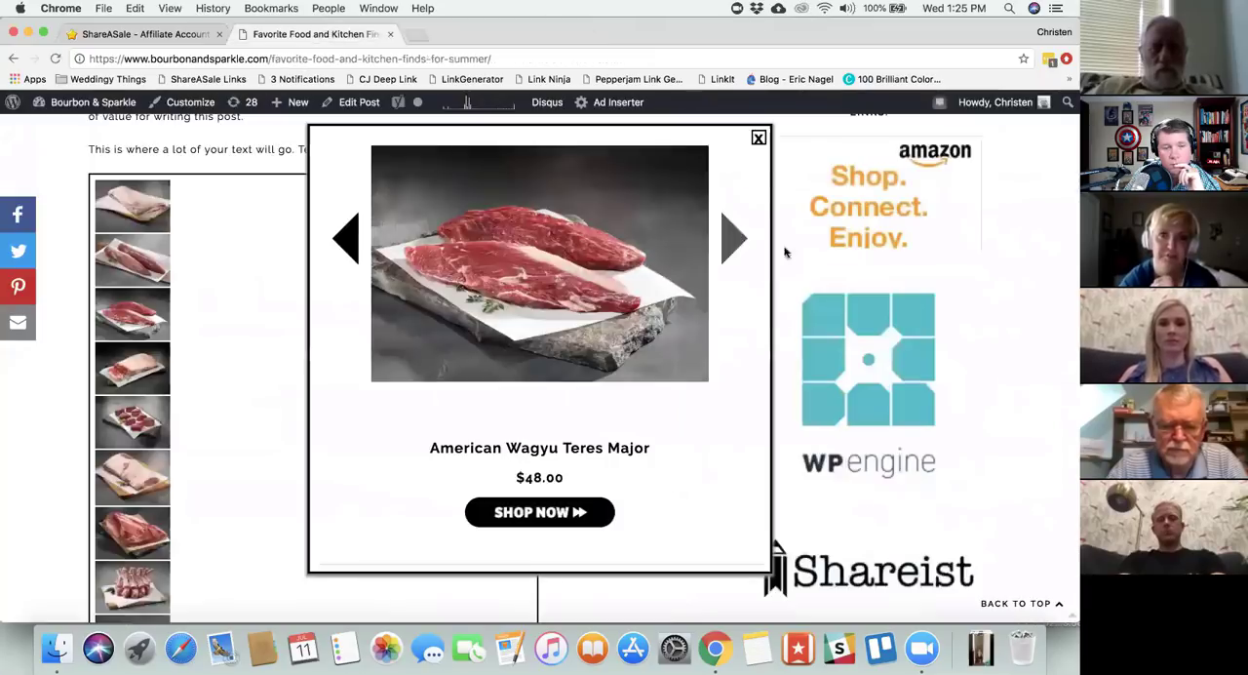
pyautogui.click(758, 137)
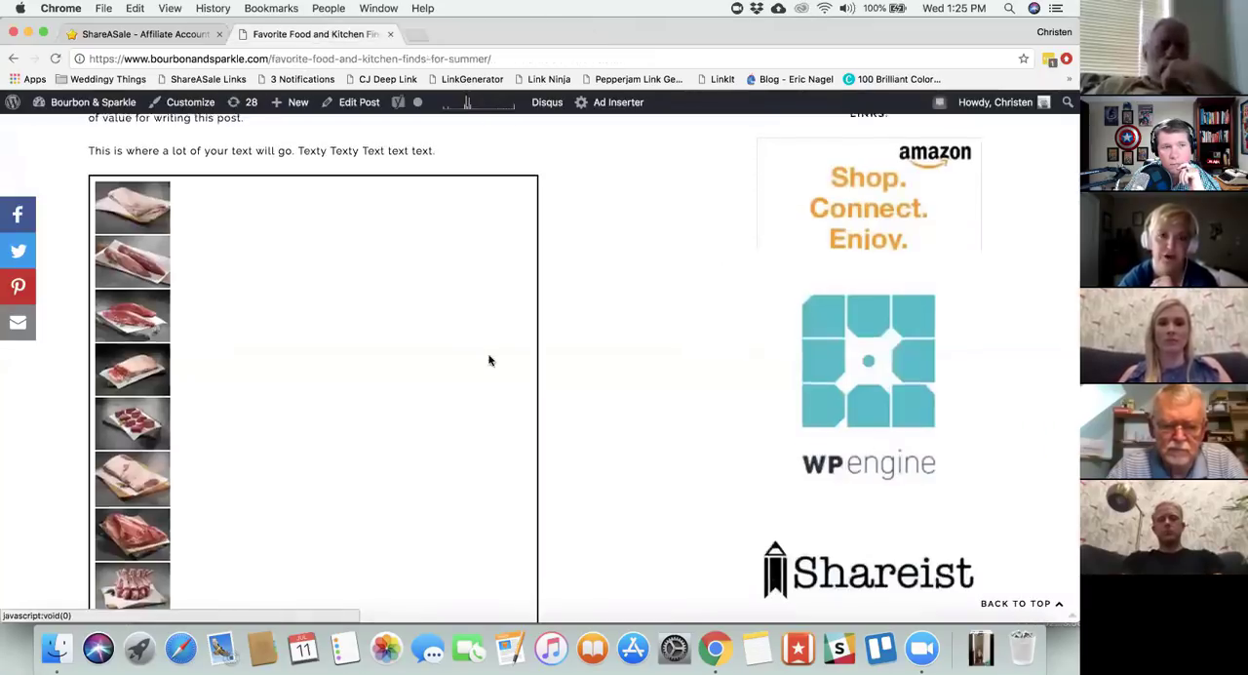
pyautogui.scroll(5, 491, 358)
pyautogui.click(146, 34)
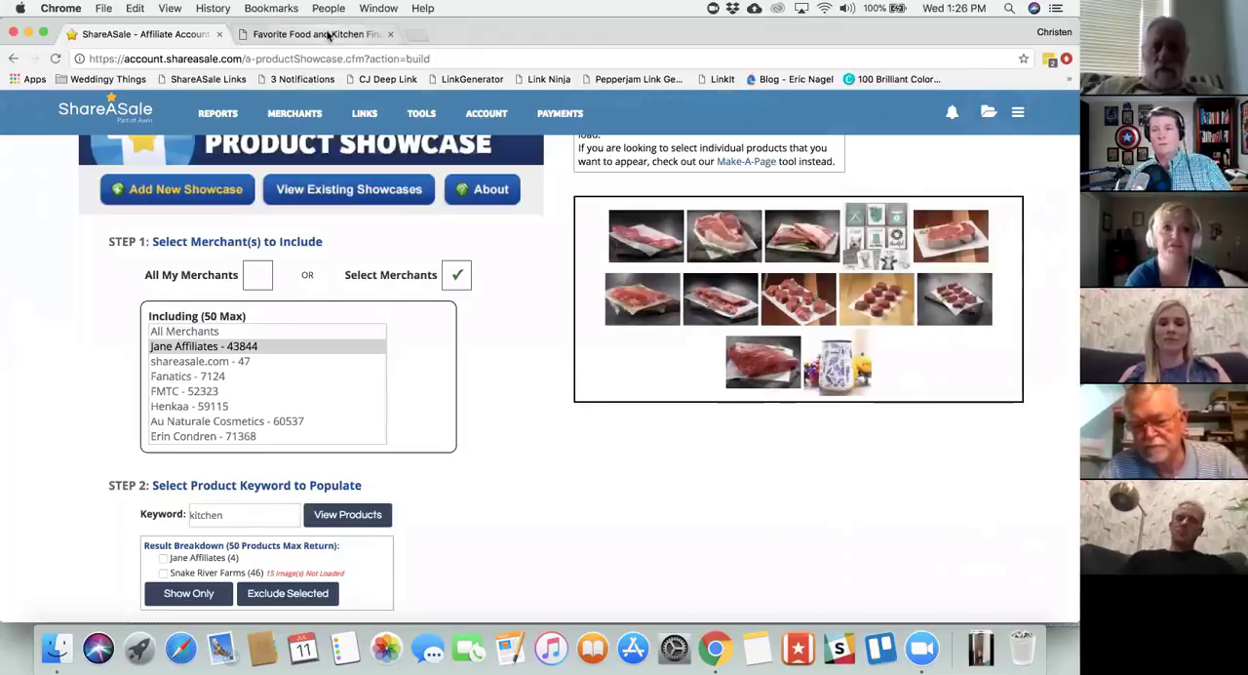
# Open the Serenity Health & Home Decor website in a new tab and dismiss its sign-up offer.
pyautogui.click(329, 34)
pyautogui.click(420, 36)
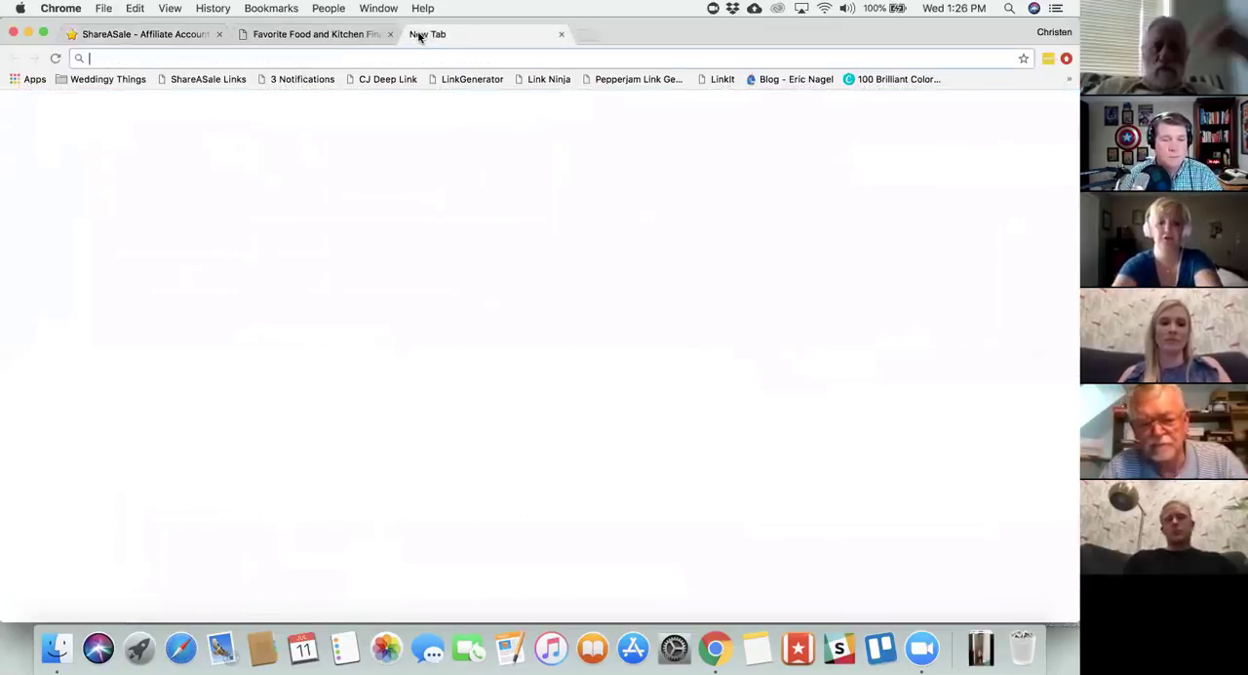
pyautogui.write('flirty')
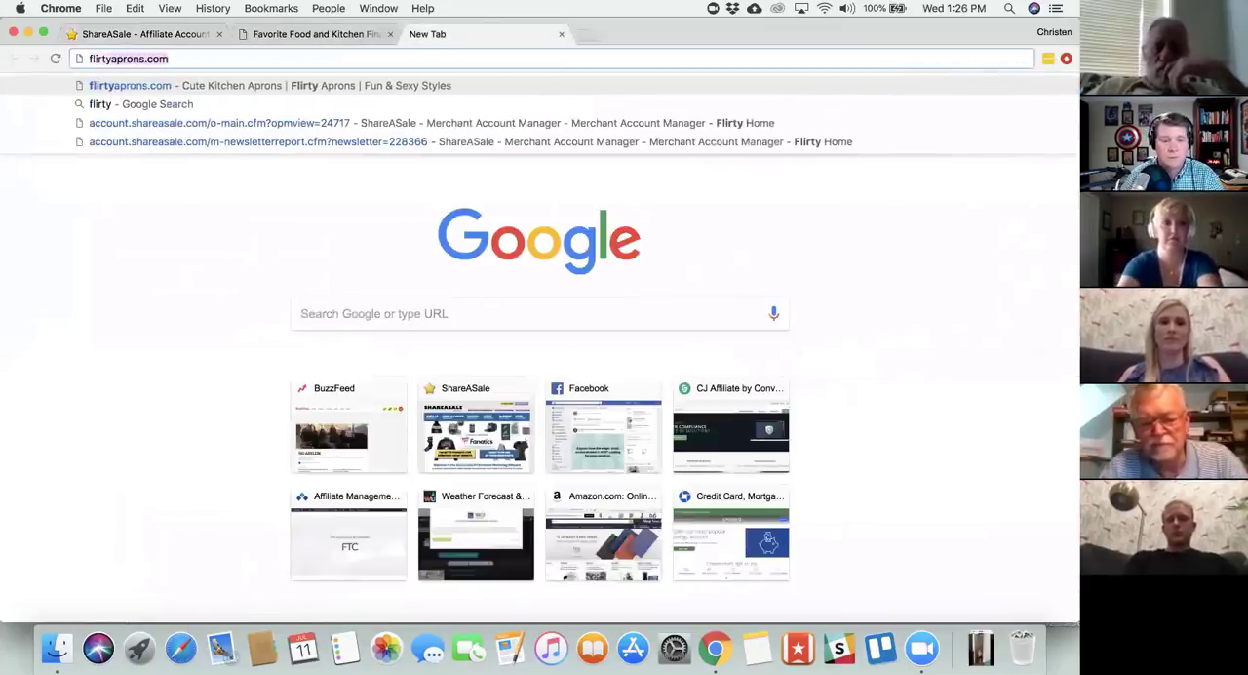
pyautogui.press('BackSpace')
pyautogui.press('BackSpace')
pyautogui.press('BackSpace')
pyautogui.press('BackSpace')
pyautogui.press('BackSpace')
pyautogui.press('BackSpace')
pyautogui.press('BackSpace')
pyautogui.write('s')
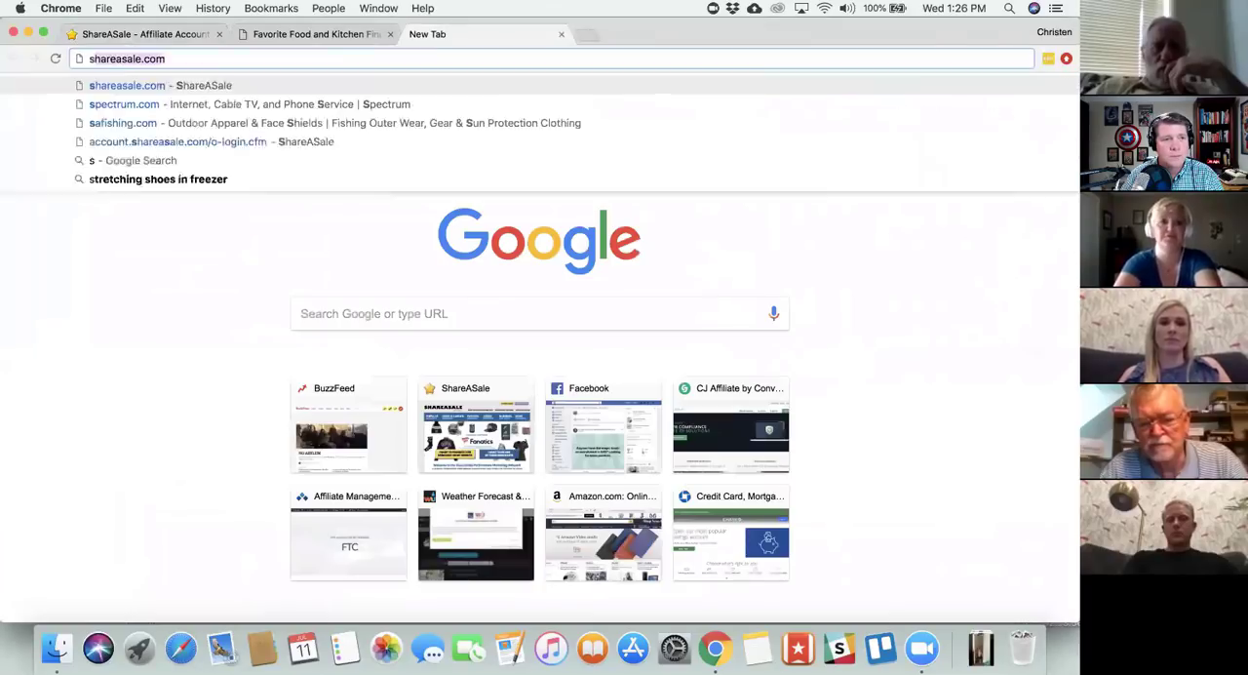
pyautogui.write('ere')
pyautogui.press('Return')
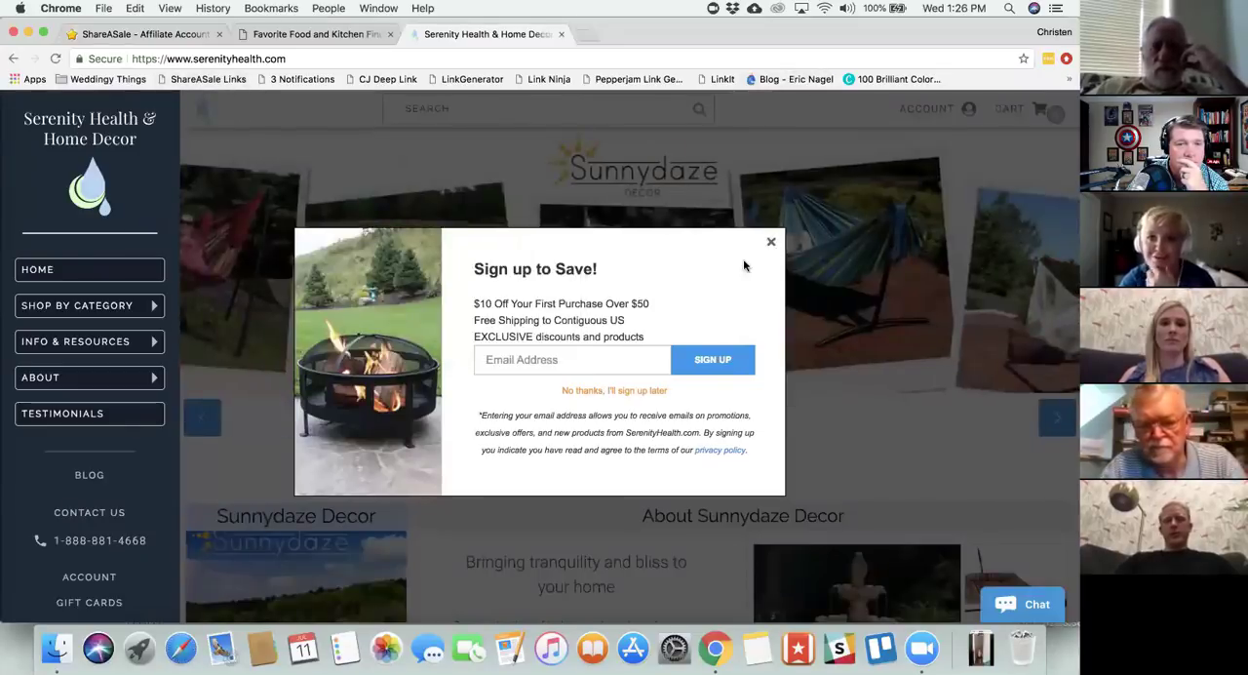
pyautogui.click(770, 241)
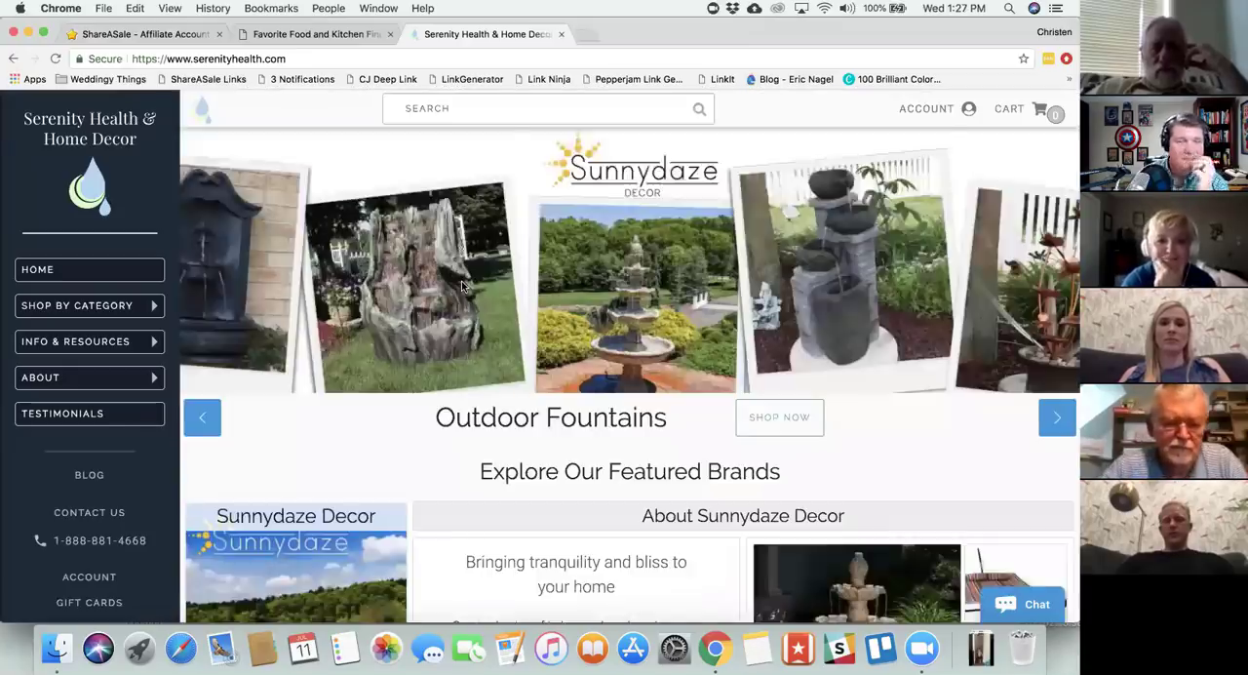
# Open the Sunnydaze Classic Tulip 3 Tiered Outdoor Water Fountain page from the home page and launch the Product Discovery Tool on it.
pyautogui.scroll(-3, 458, 288)
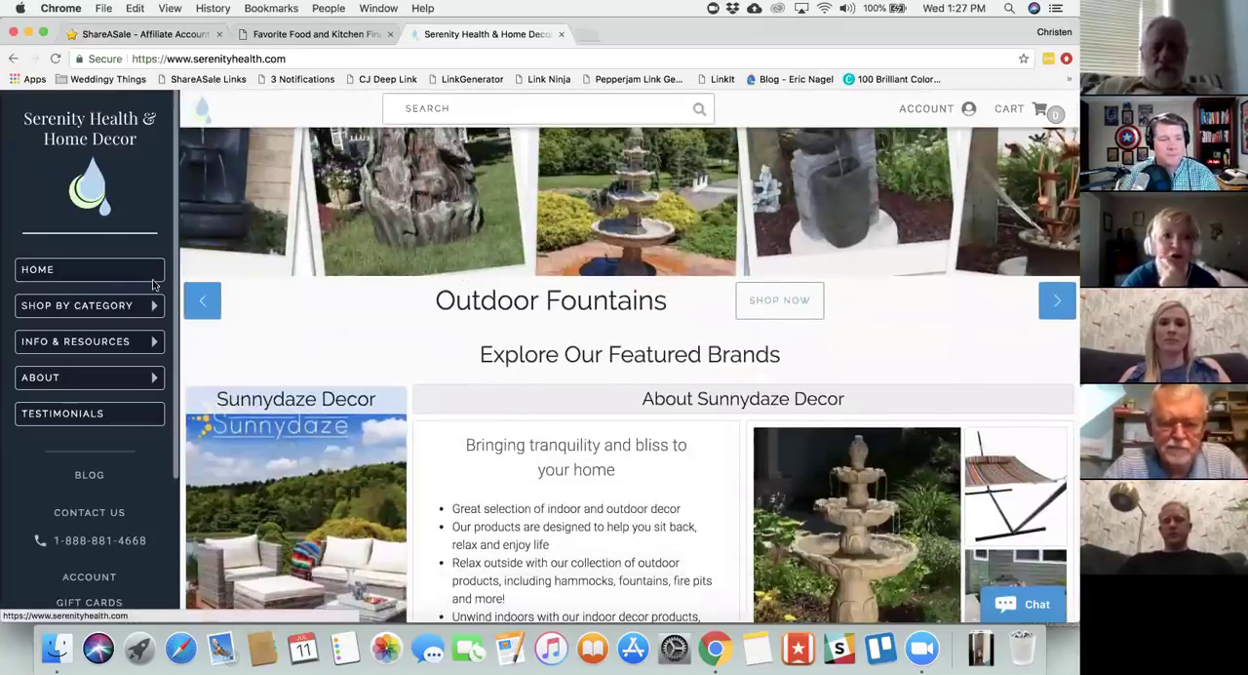
pyautogui.scroll(3, 308, 359)
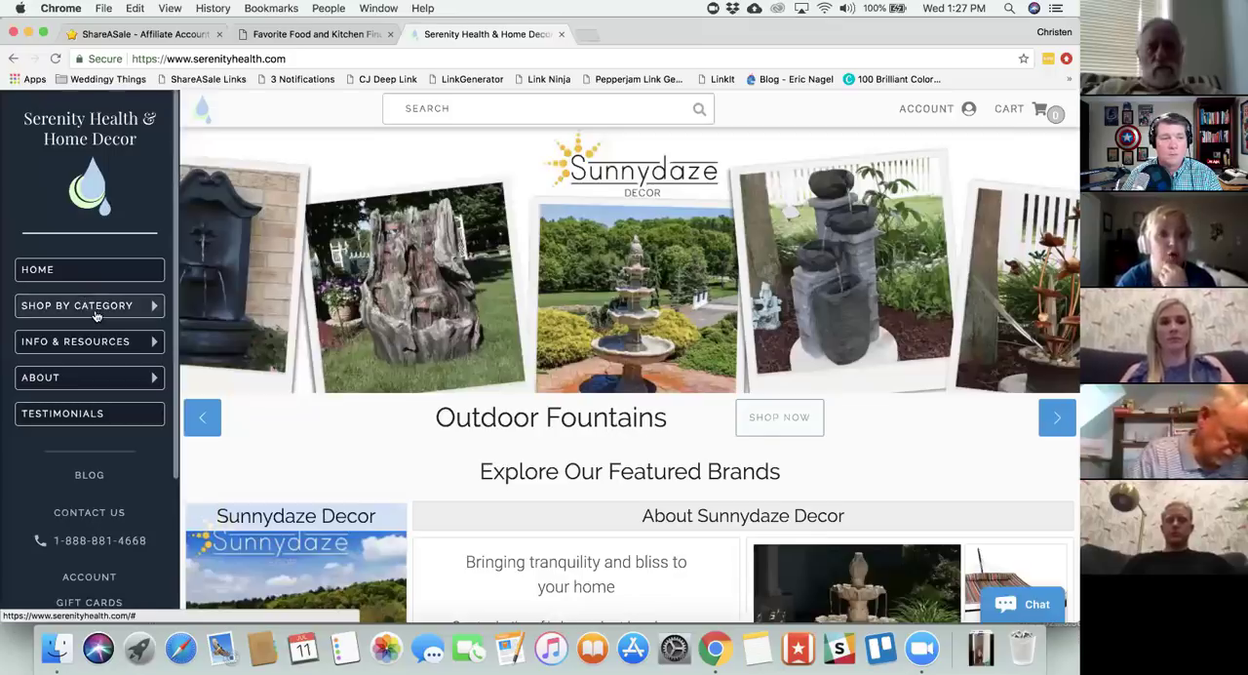
pyautogui.scroll(-6, 371, 361)
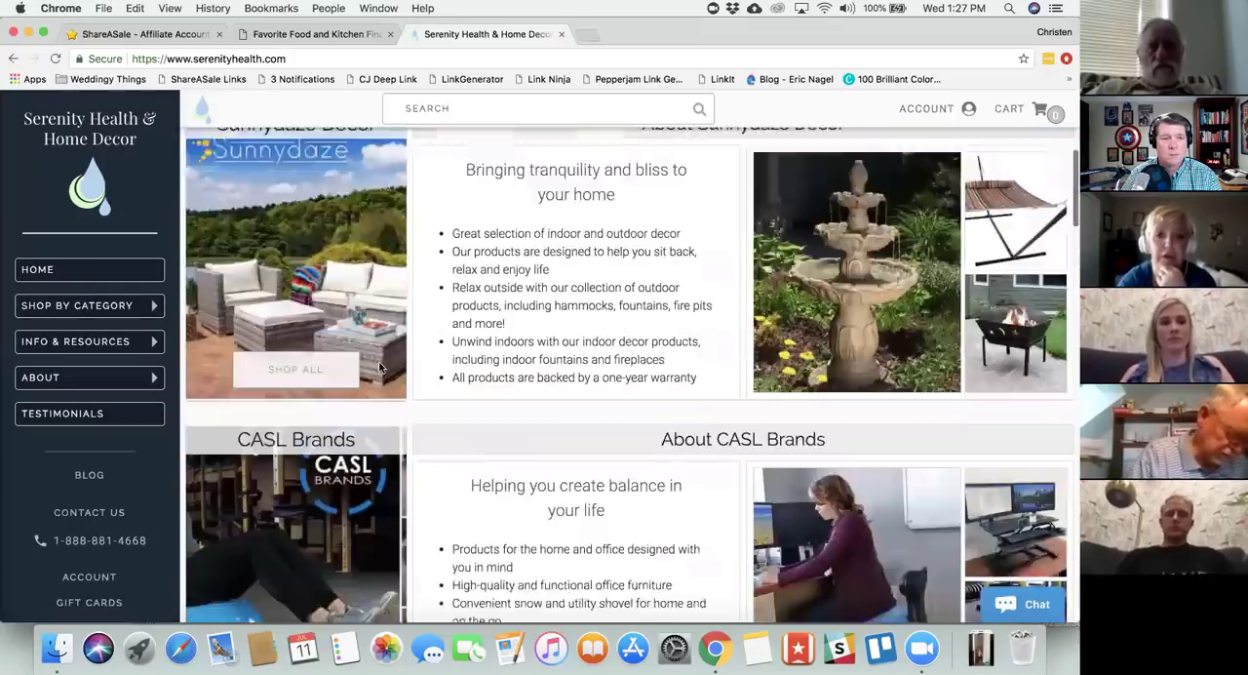
pyautogui.scroll(3, 381, 368)
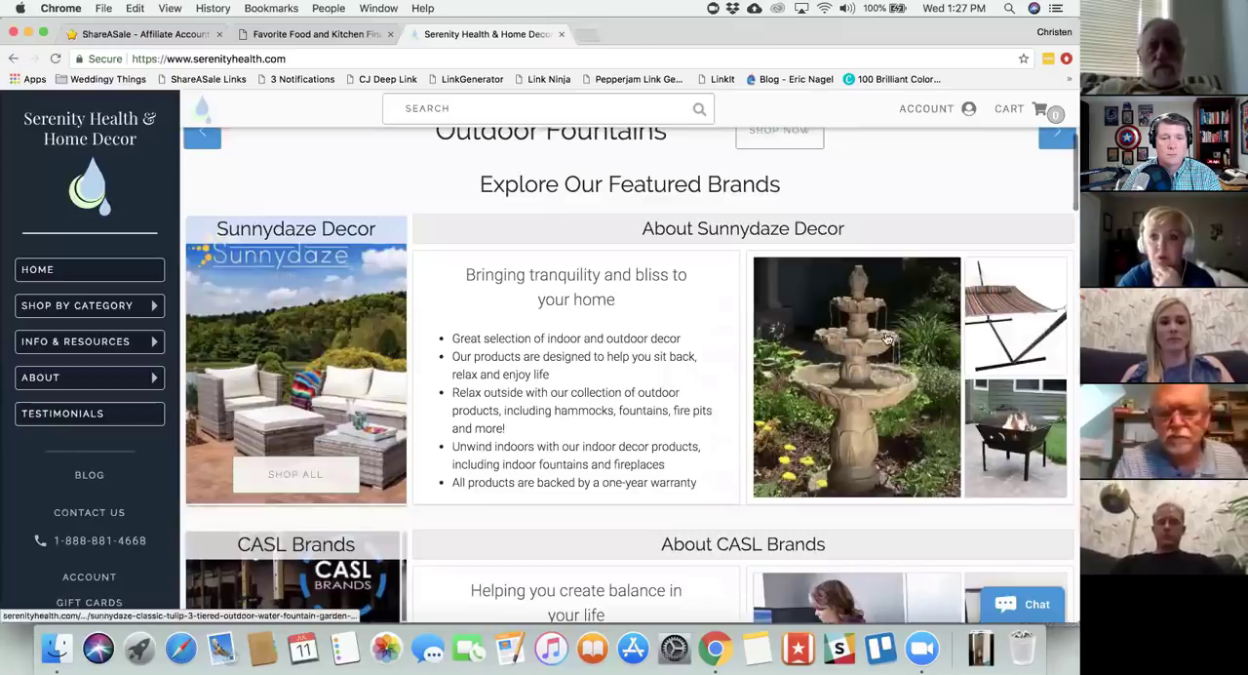
pyautogui.click(322, 336)
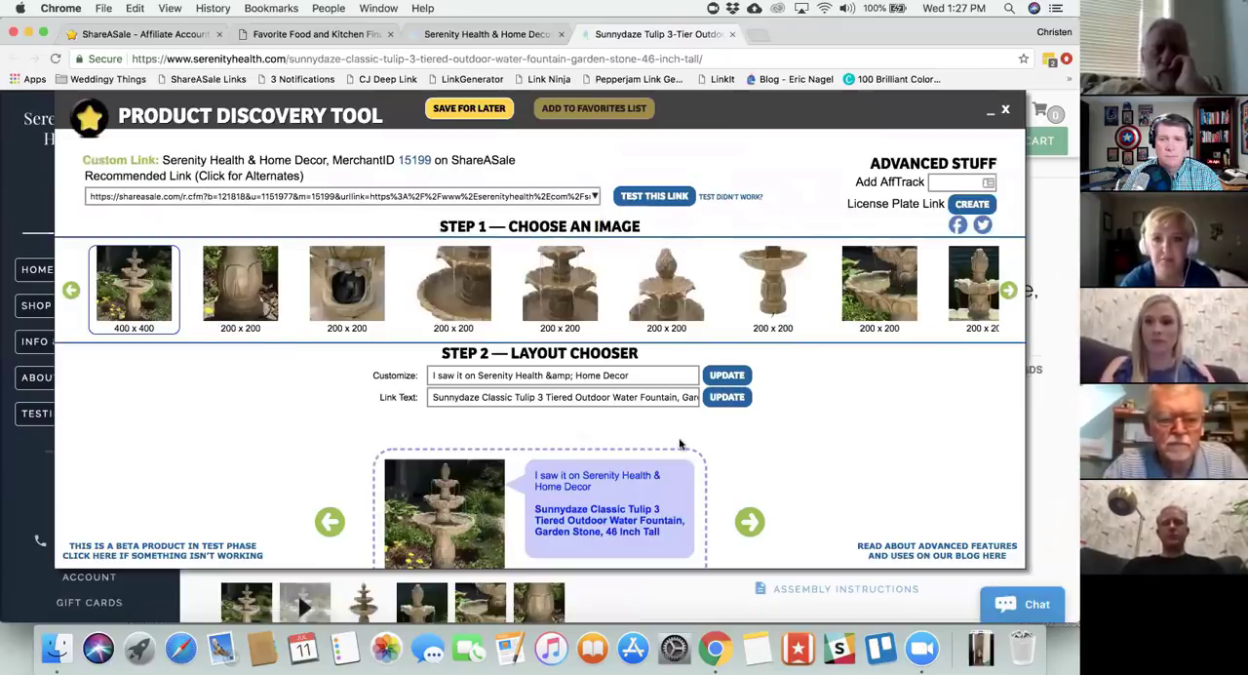
# Cycle the fountain creative through its layouts to the text-only version and view its link-only URL.
pyautogui.scroll(-2, 681, 444)
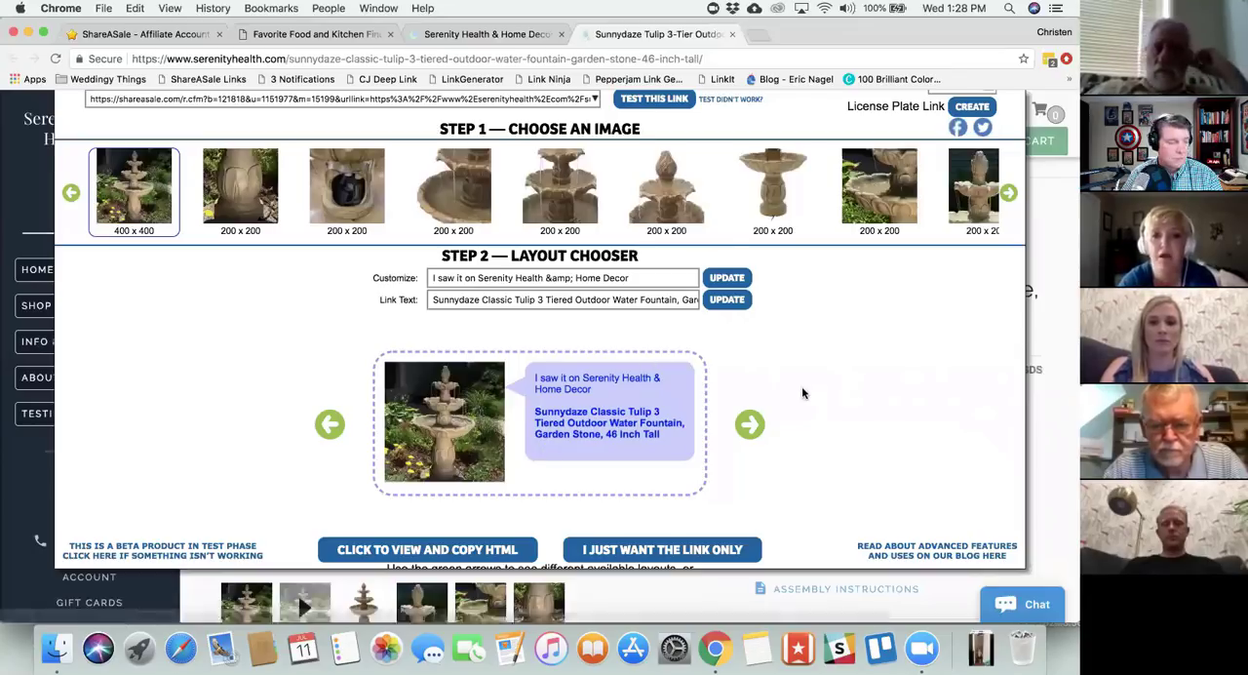
pyautogui.click(750, 424)
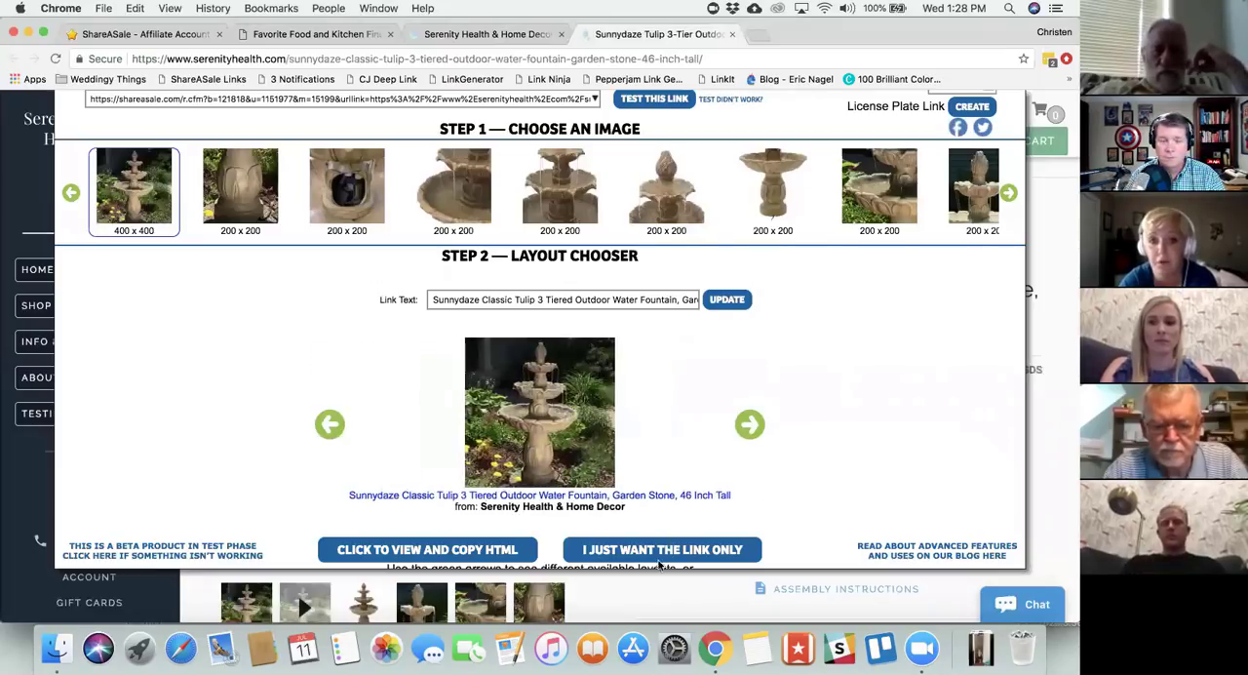
pyautogui.click(750, 424)
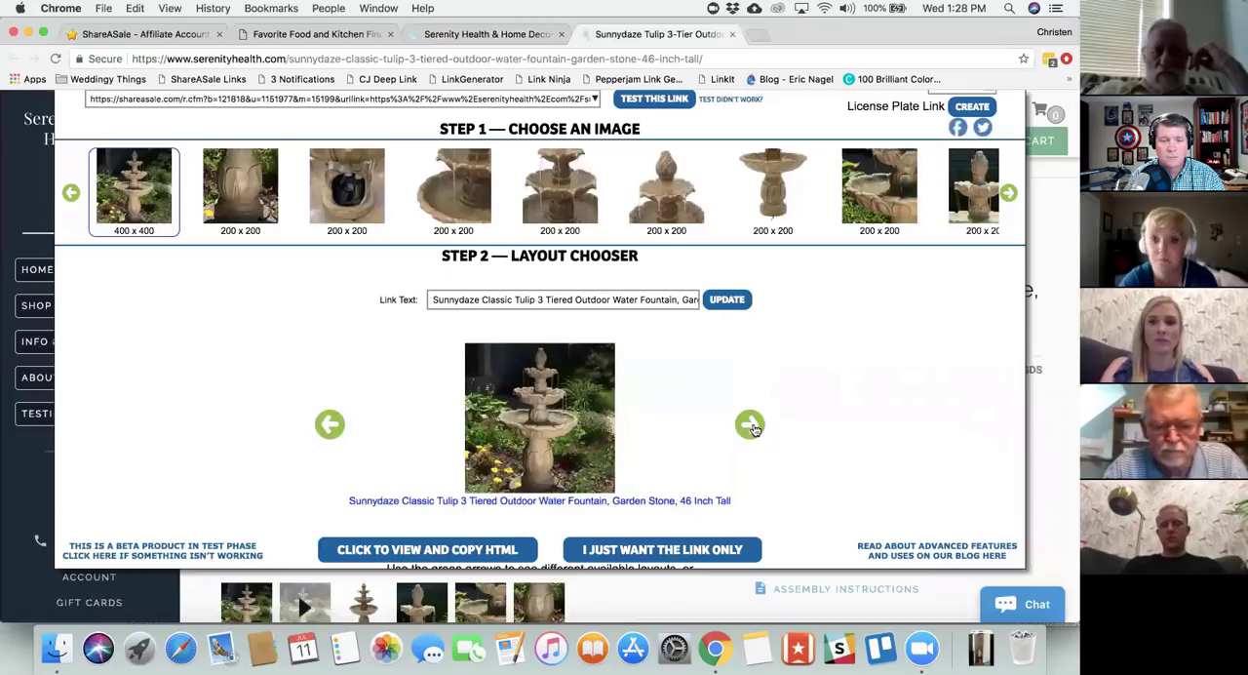
pyautogui.click(750, 424)
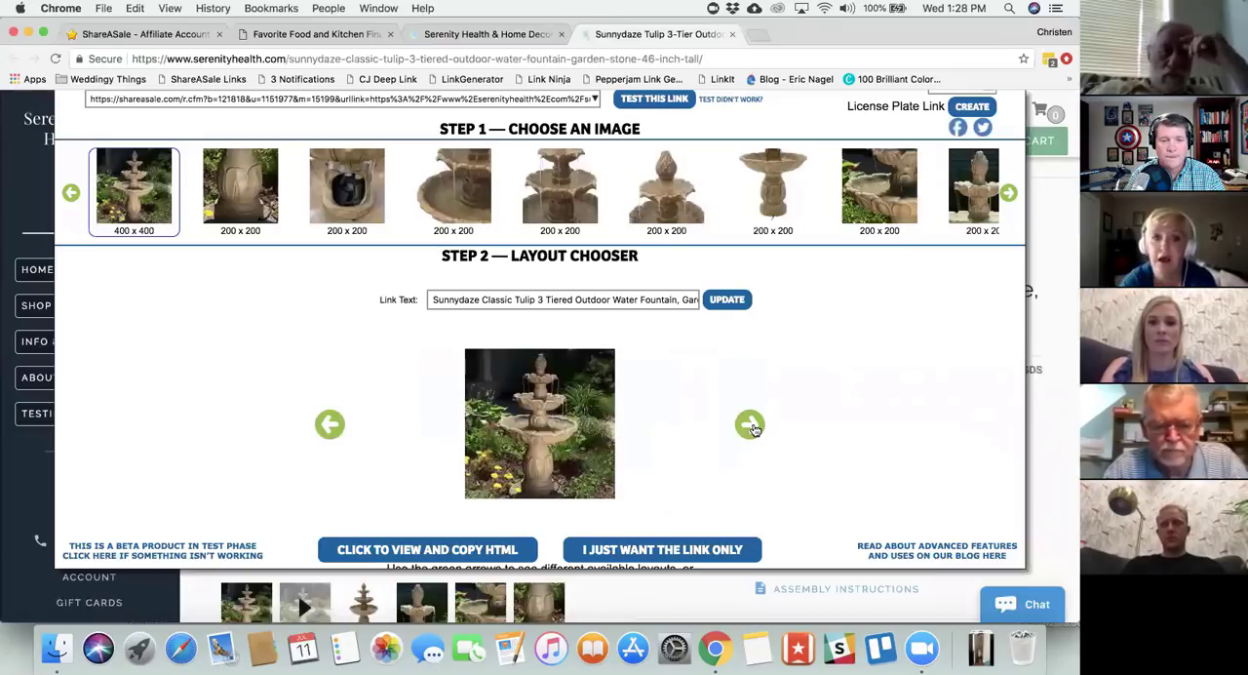
pyautogui.click(750, 425)
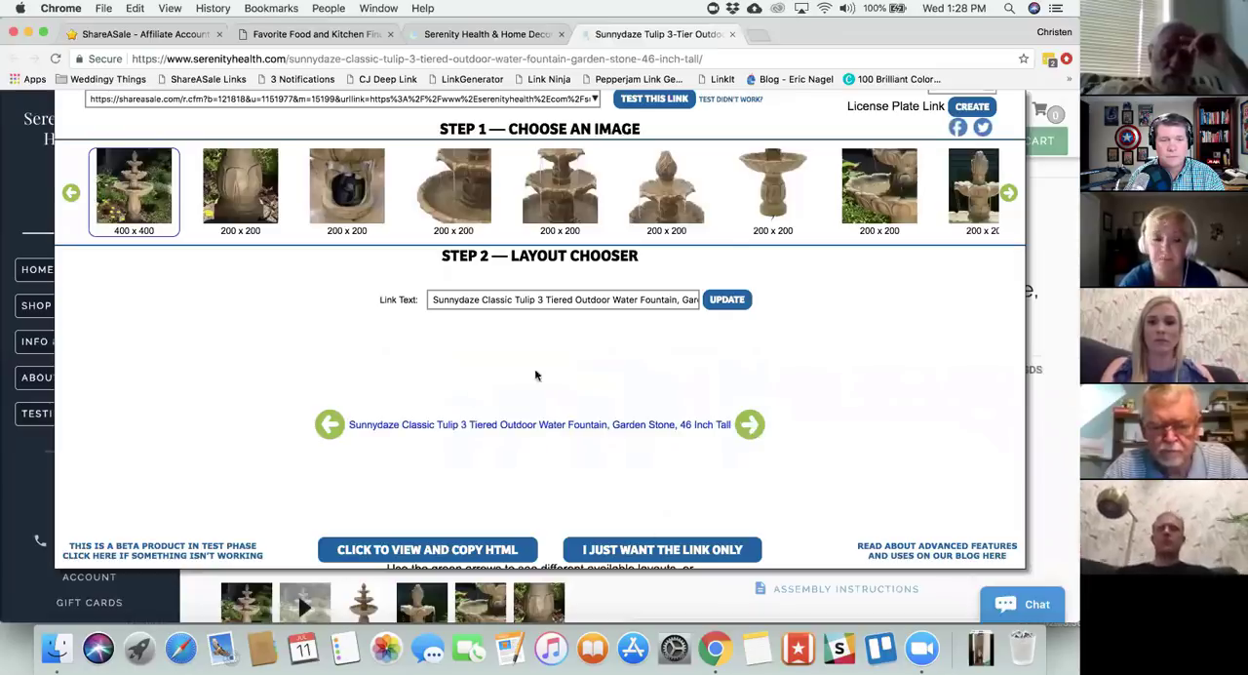
pyautogui.click(630, 552)
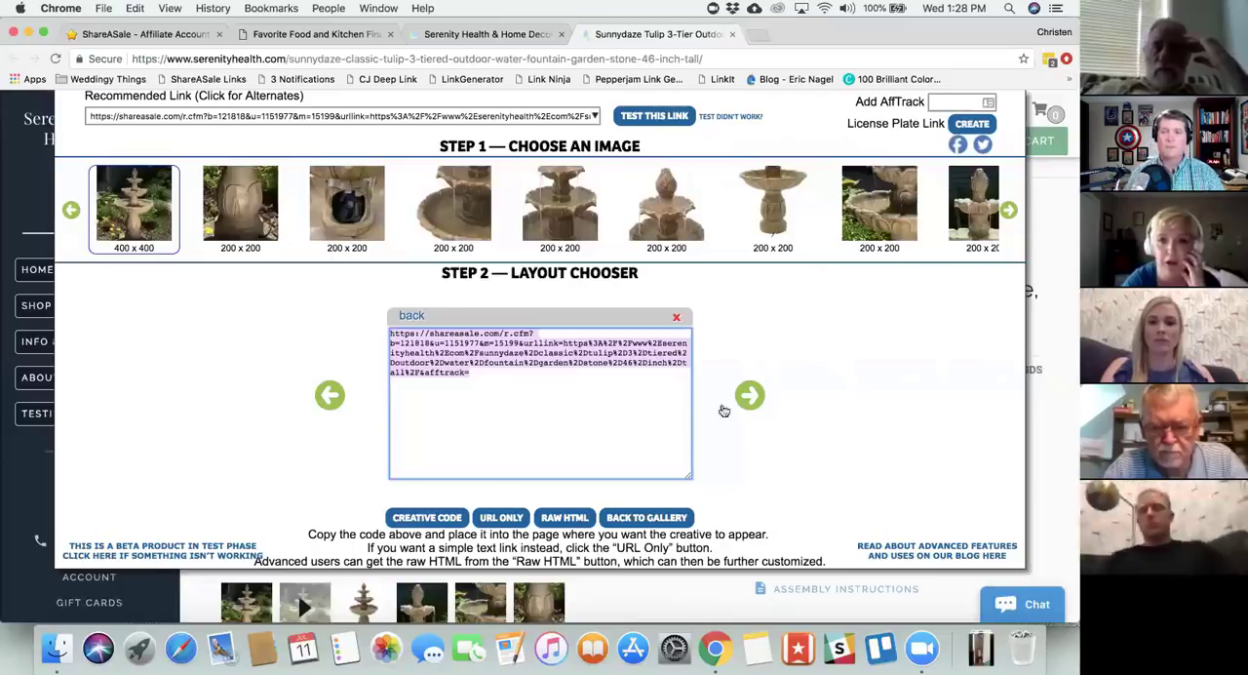
pyautogui.click(622, 522)
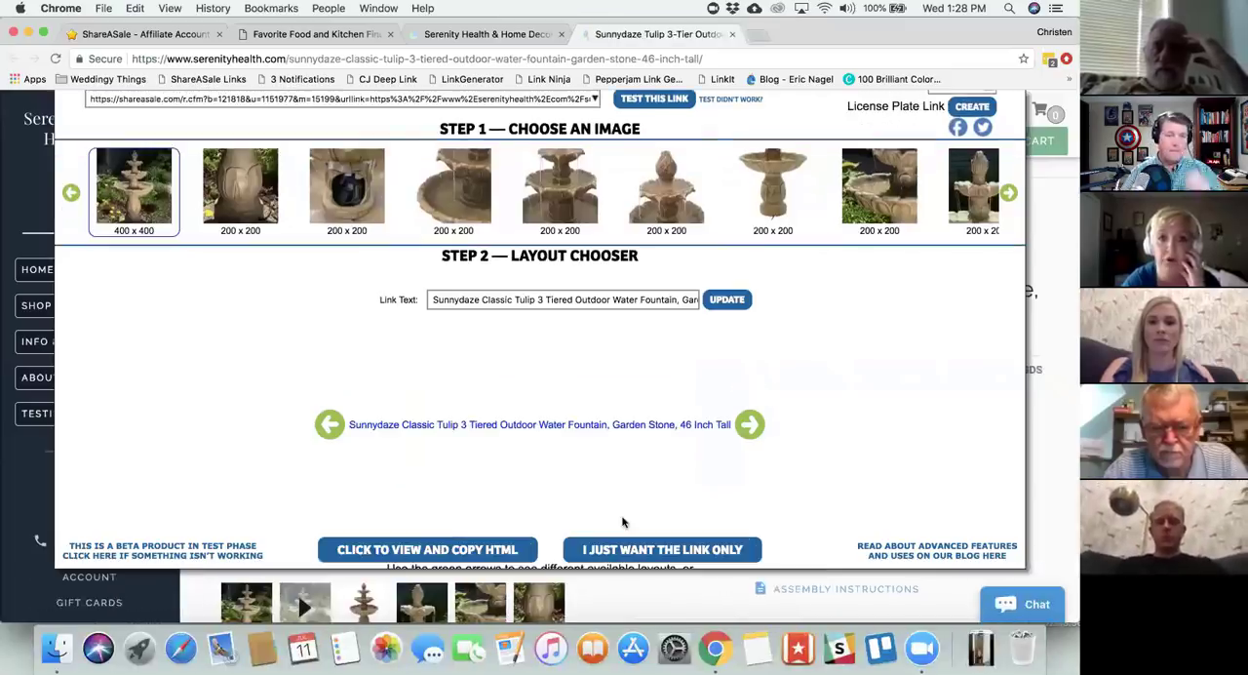
# Choose the 200 x 200 image of the fountain's pump opening for the creative and browse further product images.
pyautogui.click(336, 195)
pyautogui.scroll(2, 661, 207)
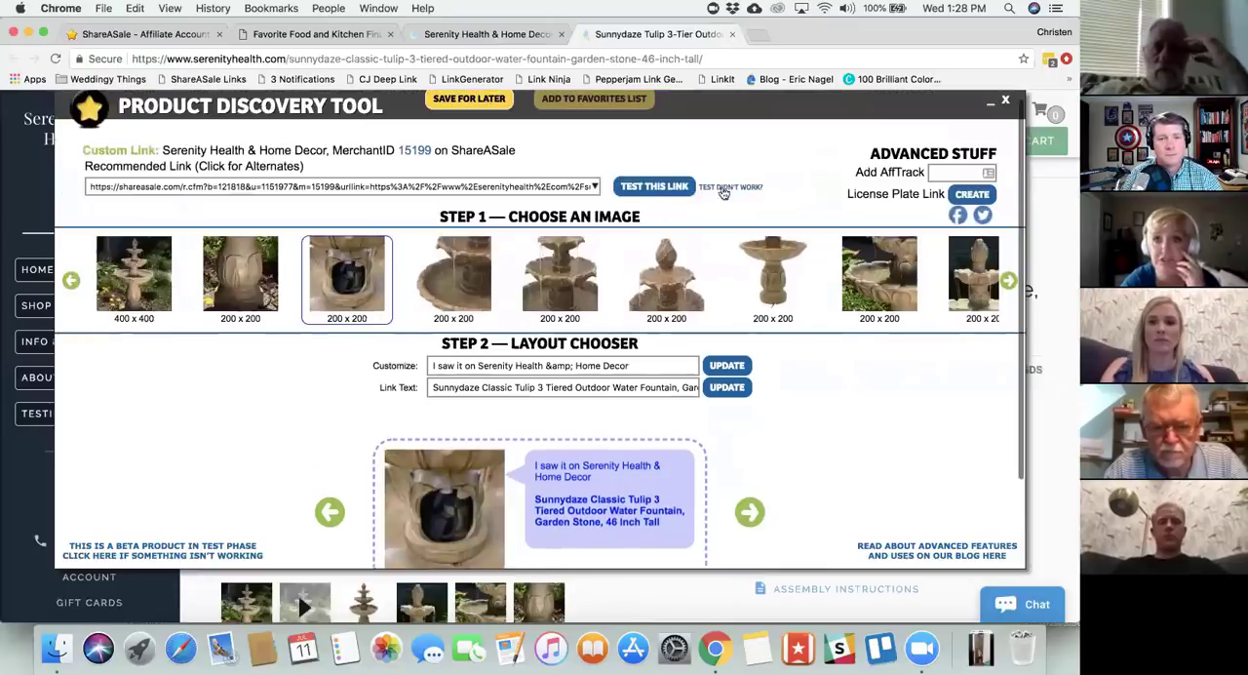
pyautogui.click(1010, 280)
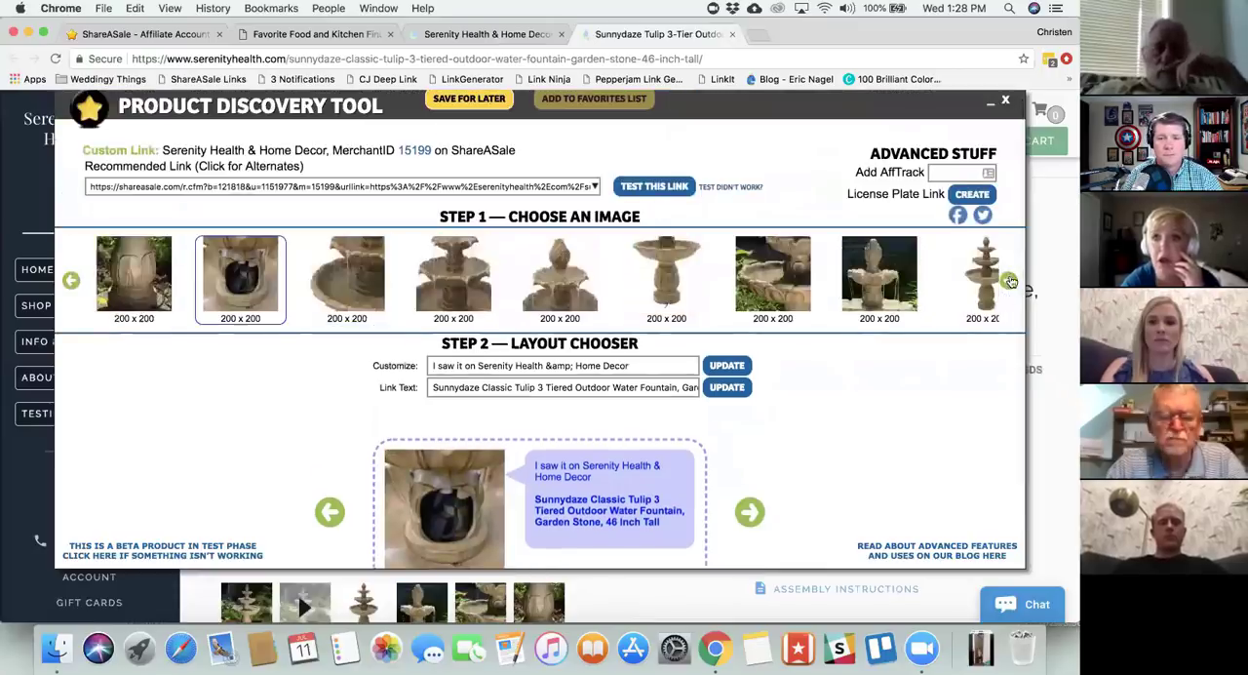
# Create a License Plate Link for the fountain without an AffTrack value and close the Product Discovery Tool.
pyautogui.click(949, 172)
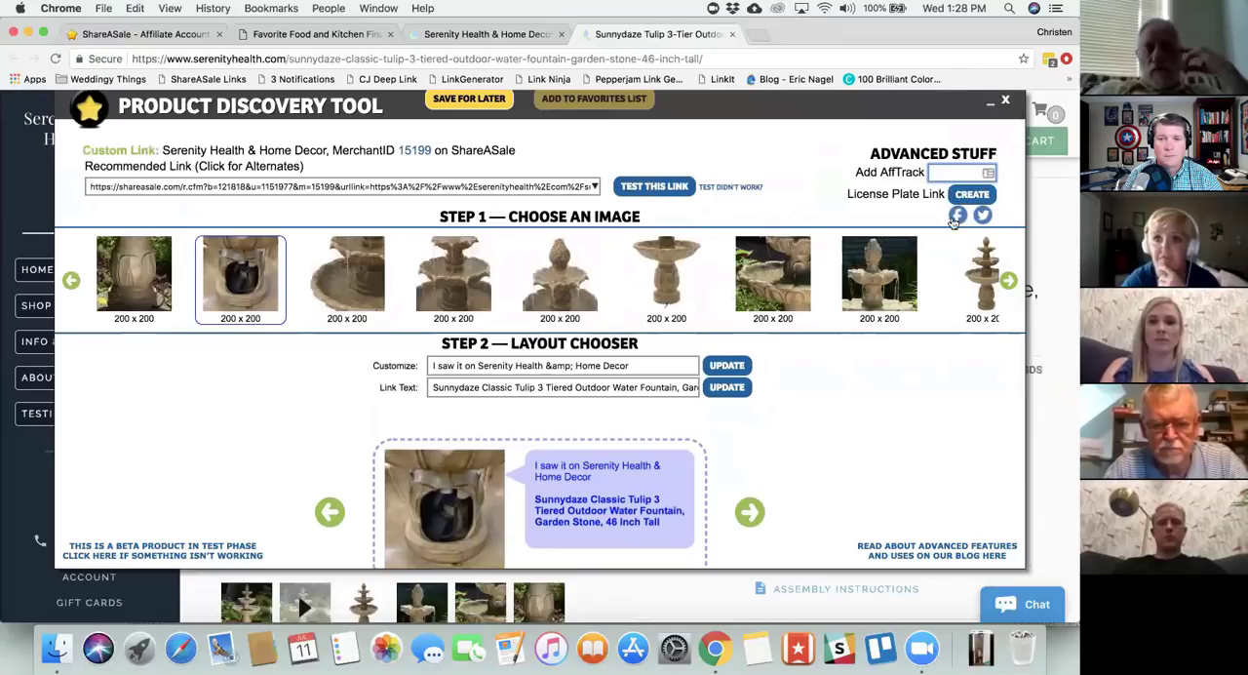
pyautogui.click(971, 198)
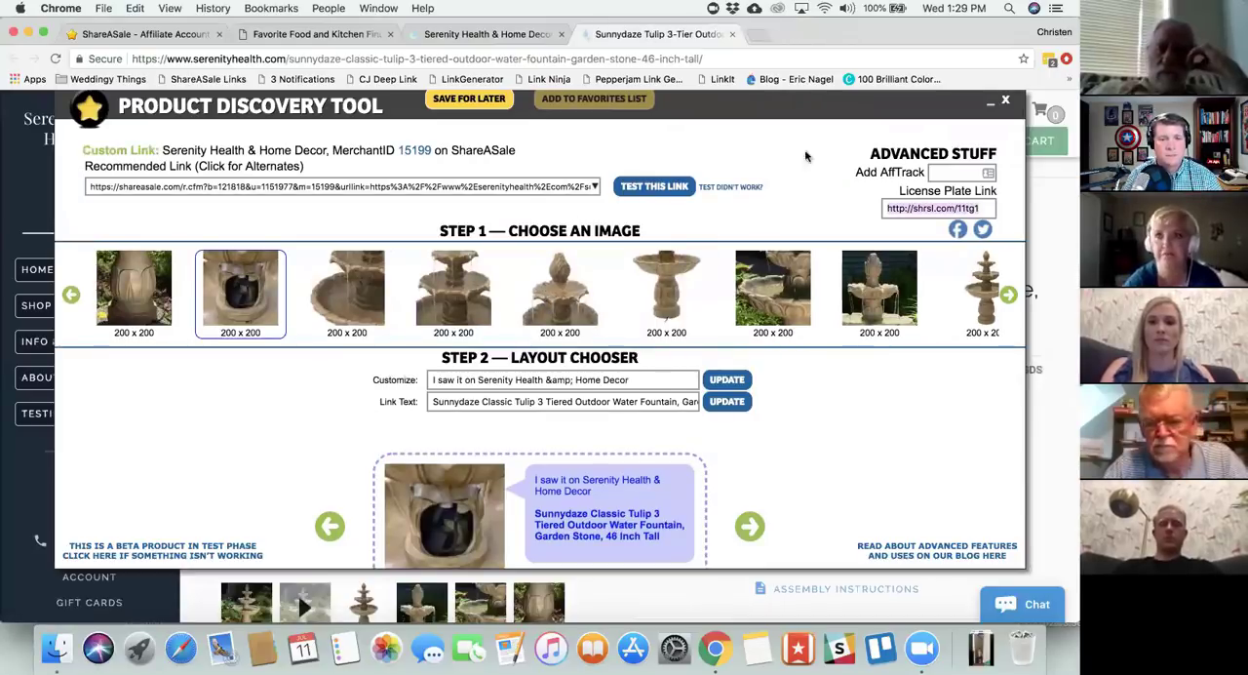
pyautogui.click(1007, 103)
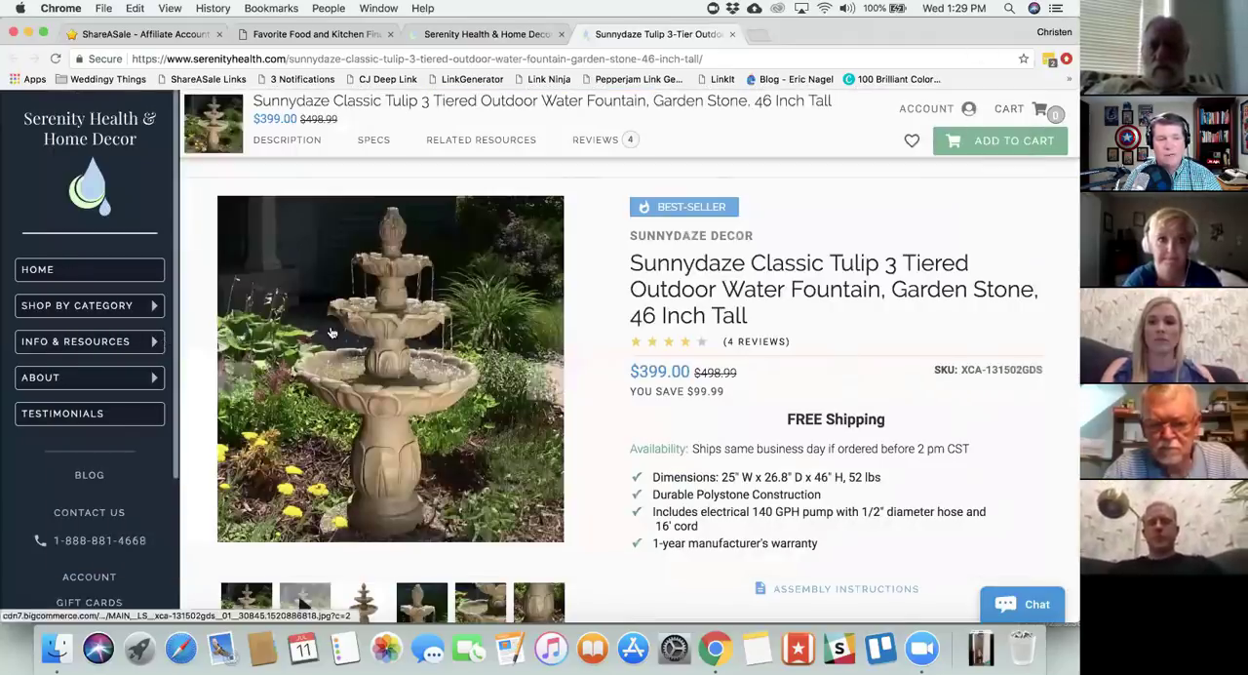
# Navigate the store's categories from Indoor Decor through Indoor Fireplaces to Tabletop Fireplaces.
pyautogui.click(90, 305)
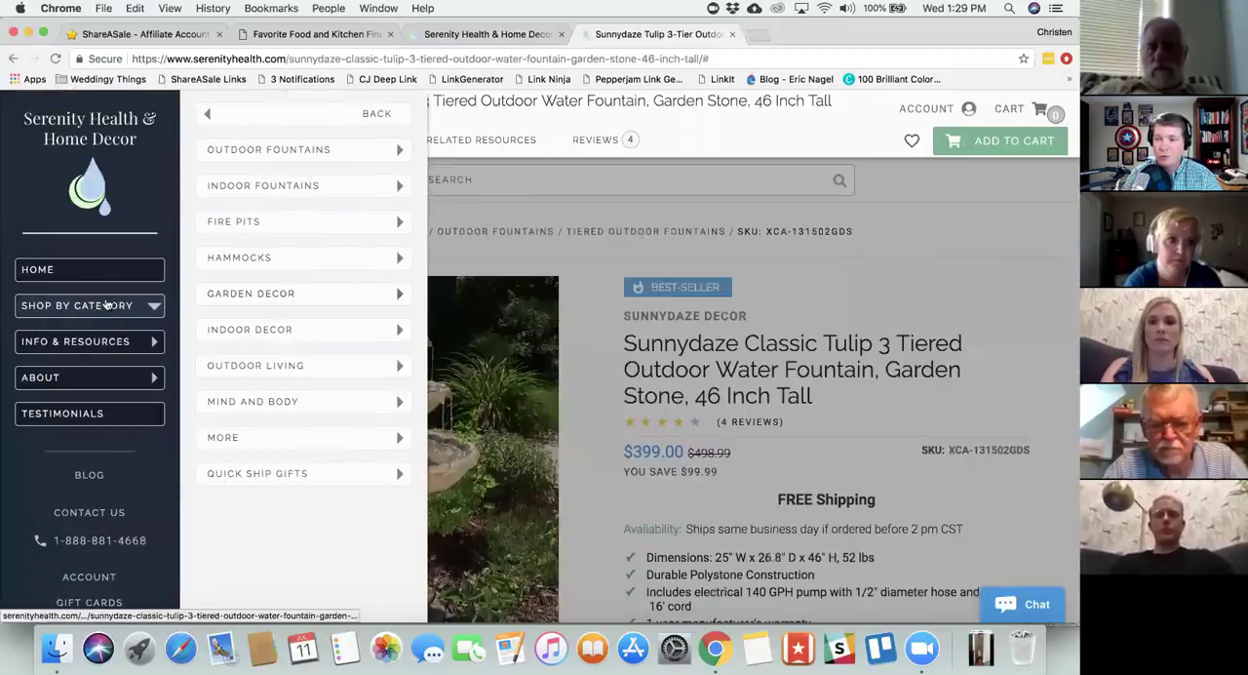
pyautogui.click(278, 331)
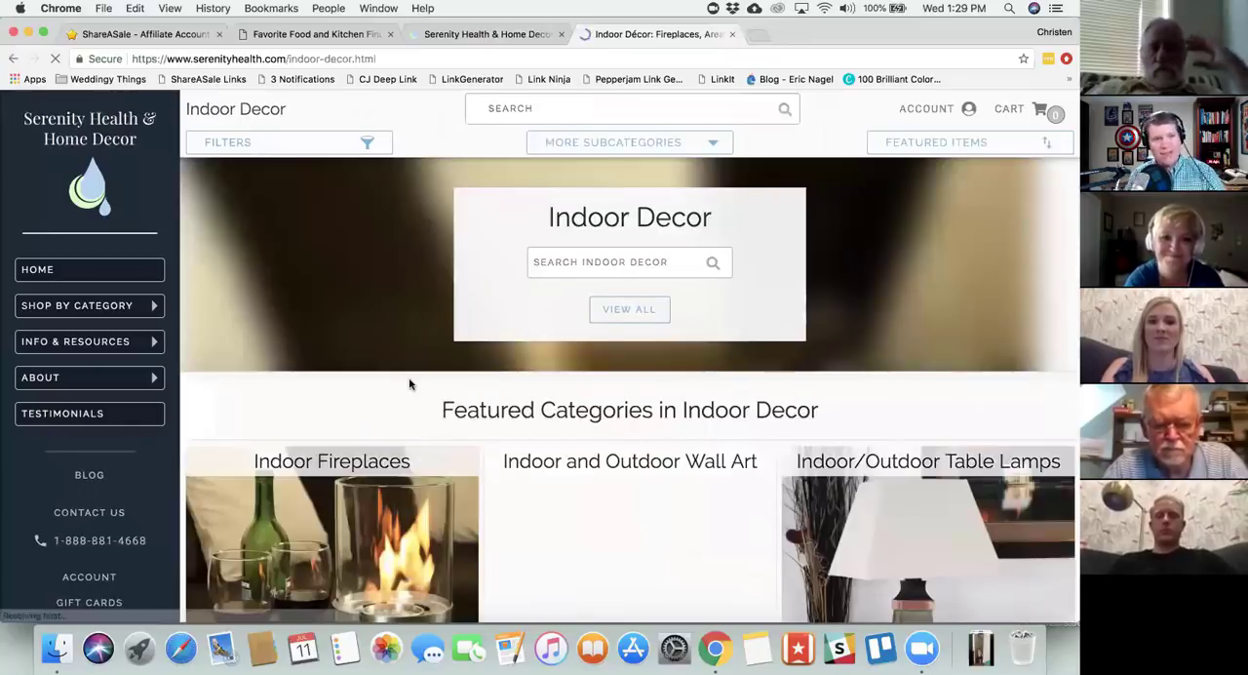
pyautogui.scroll(-3, 411, 385)
pyautogui.click(336, 382)
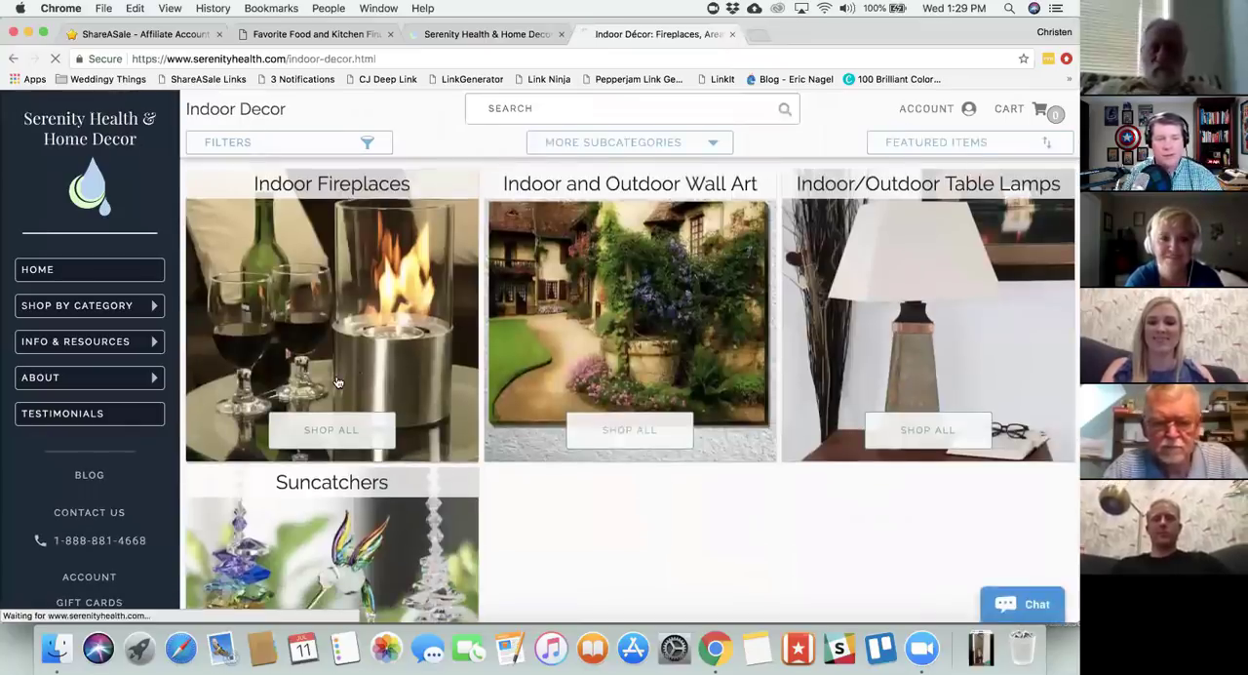
pyautogui.scroll(-3, 337, 383)
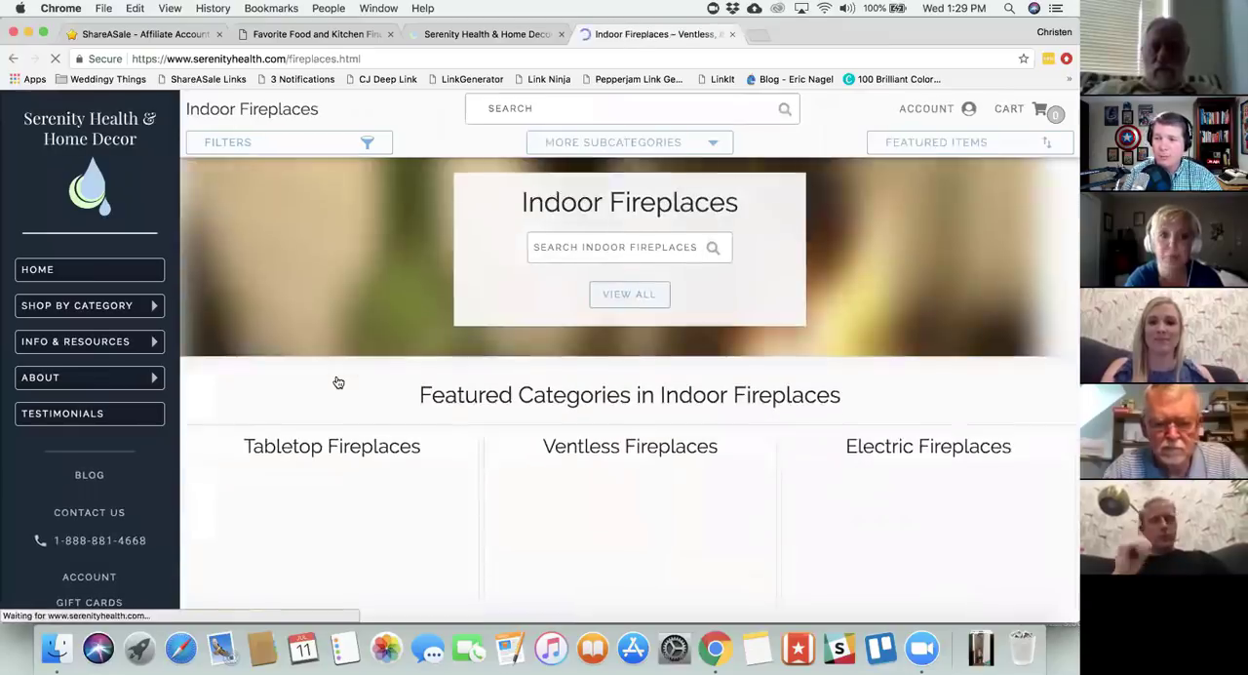
pyautogui.scroll(-2, 337, 382)
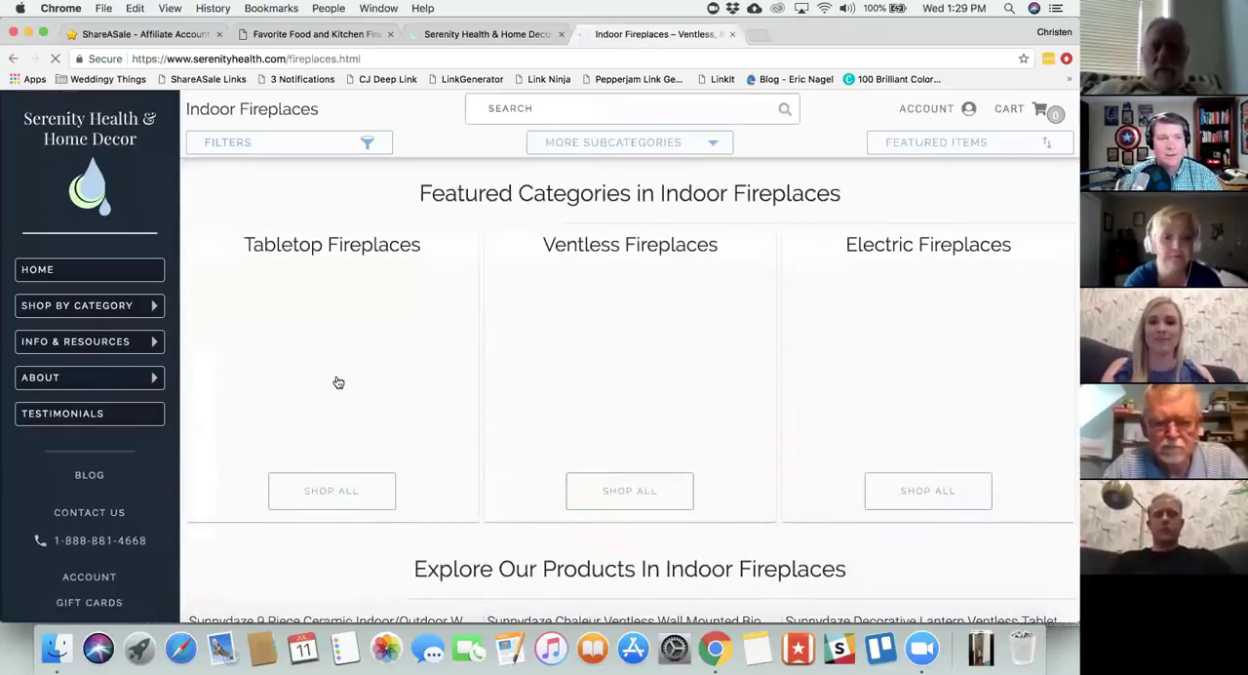
pyautogui.scroll(-1, 337, 381)
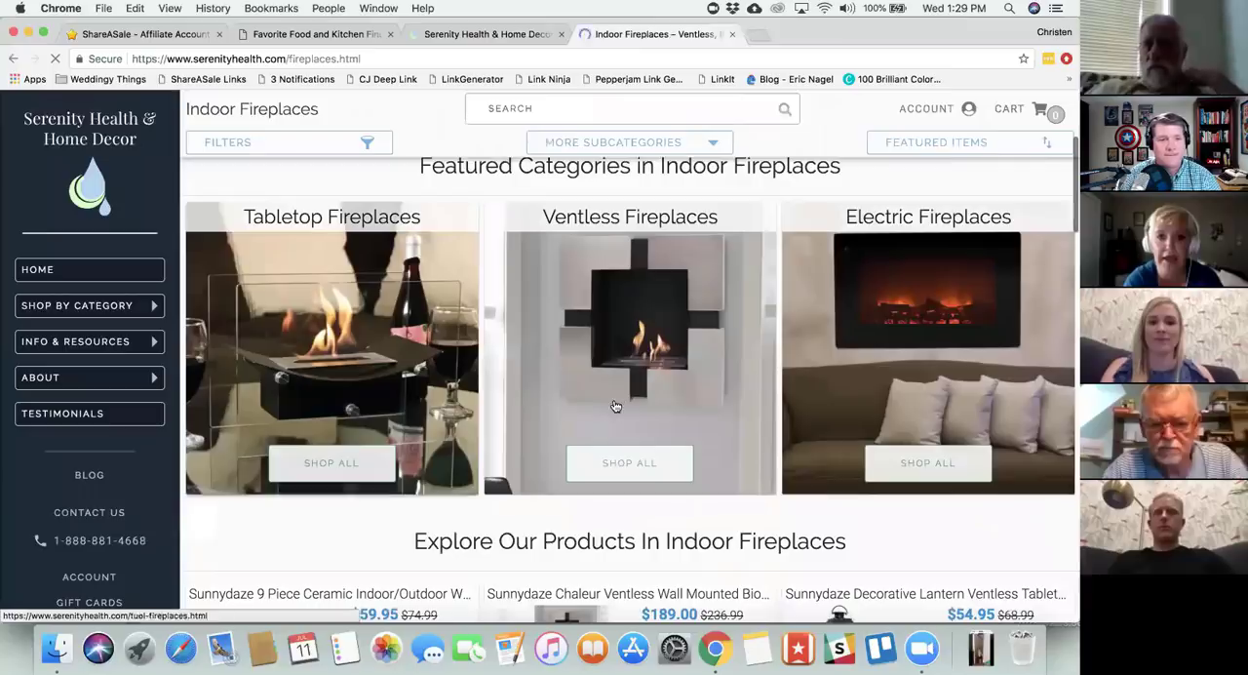
pyautogui.click(380, 470)
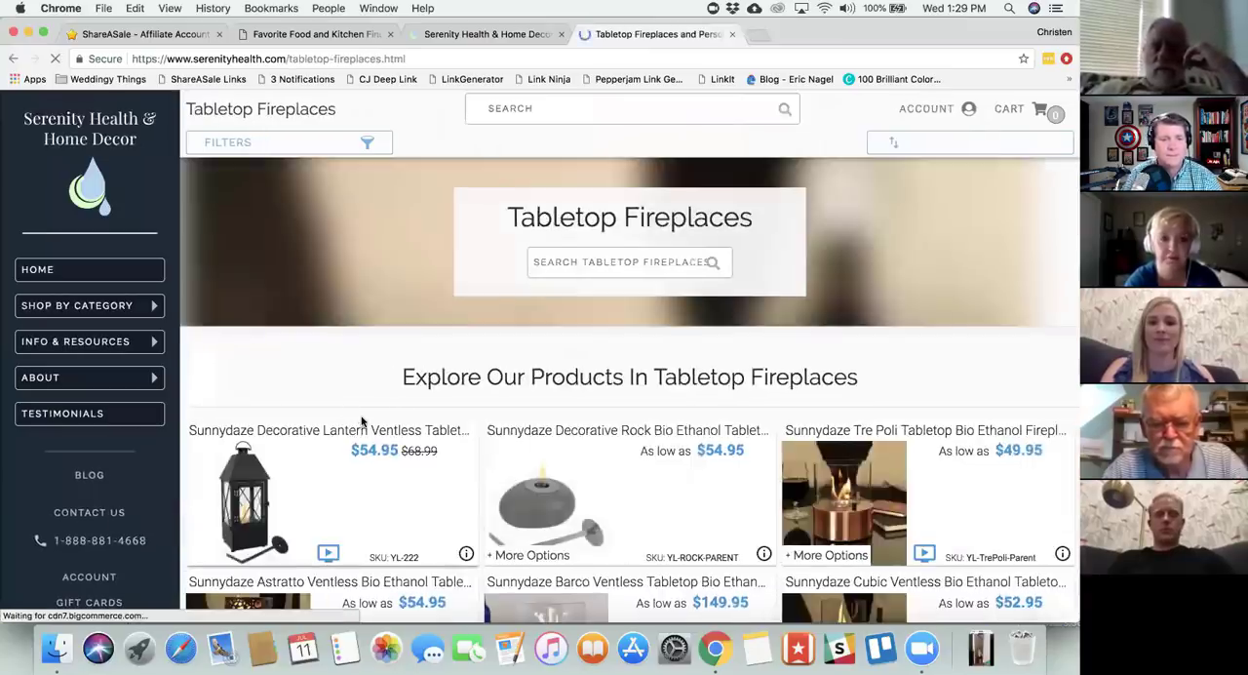
# Open the Sunnydaze El Fuego Ventless Tabletop Bio Ethanol Fireplace page and launch the Product Discovery Tool on it.
pyautogui.scroll(-2, 362, 424)
pyautogui.scroll(-3, 363, 422)
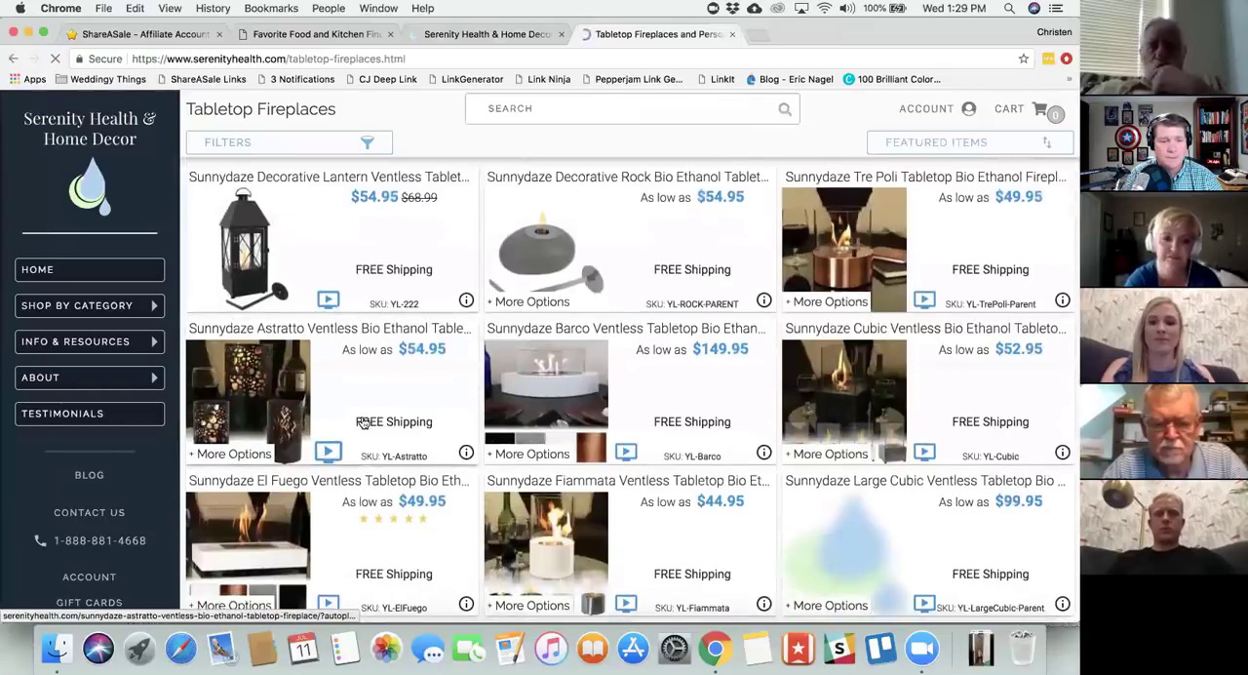
pyautogui.scroll(-2, 363, 421)
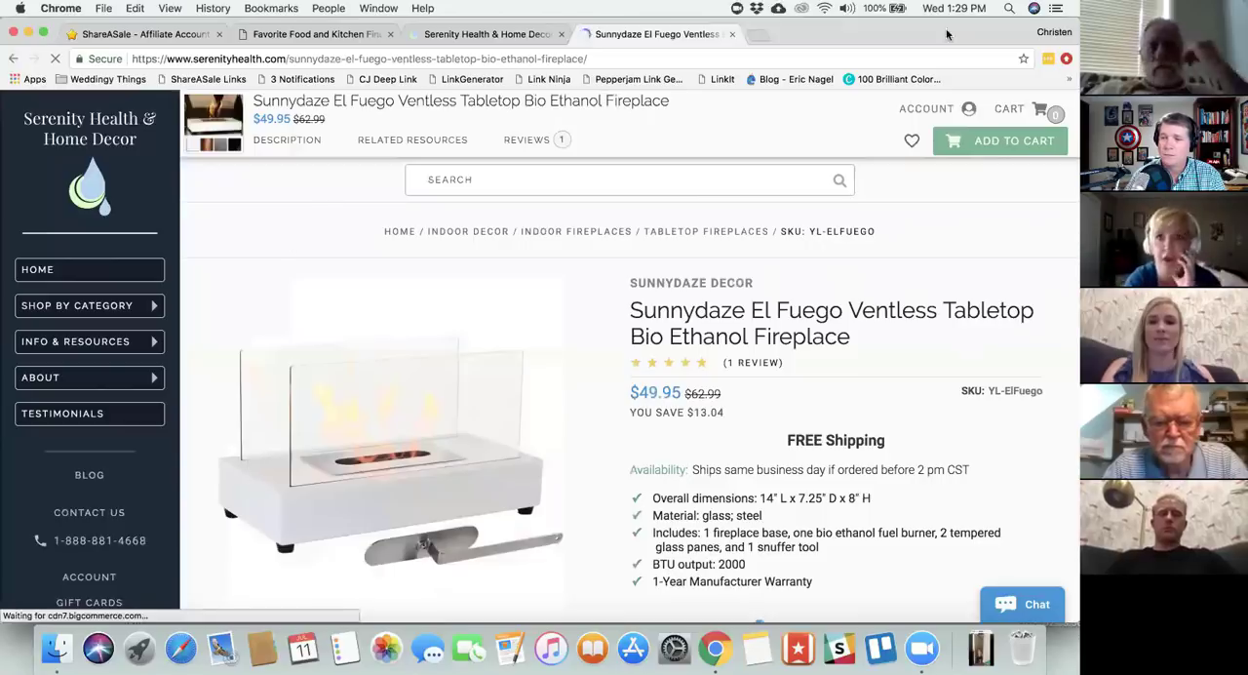
pyautogui.click(209, 79)
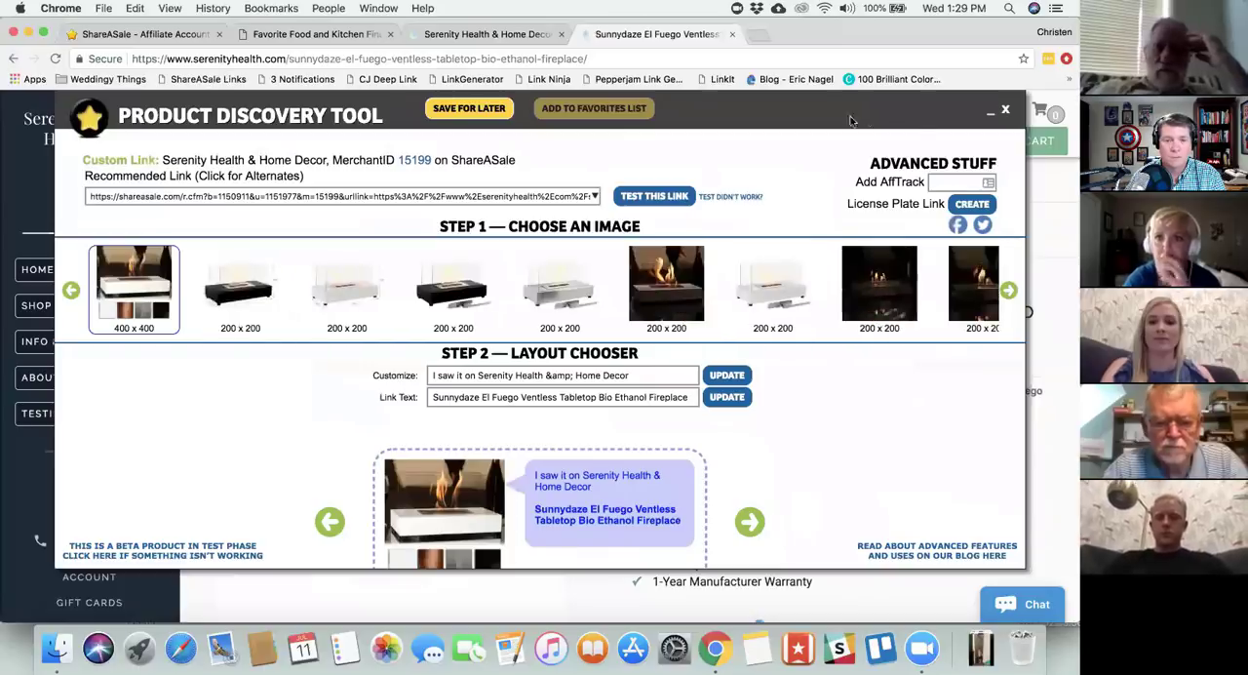
# Close the Product Discovery Tool on the fireplace page and go to snakeriverfarms.com.
pyautogui.click(1005, 109)
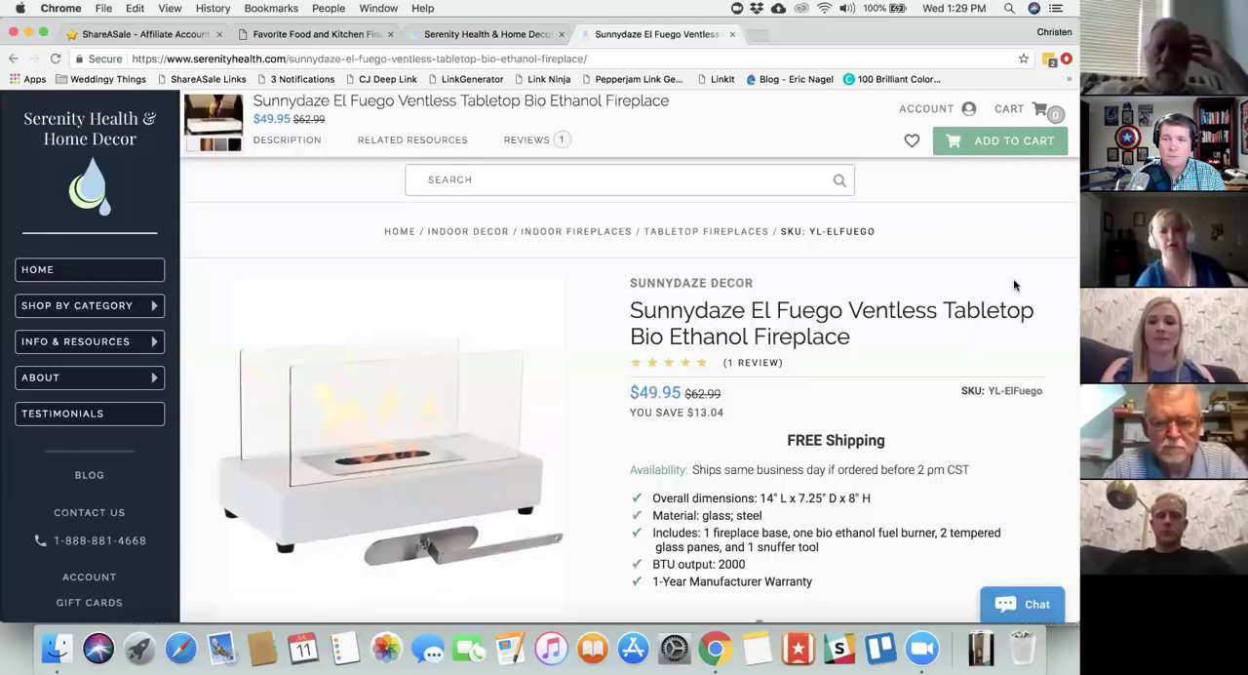
pyautogui.click(904, 56)
pyautogui.write('snakeriverfarms.com')
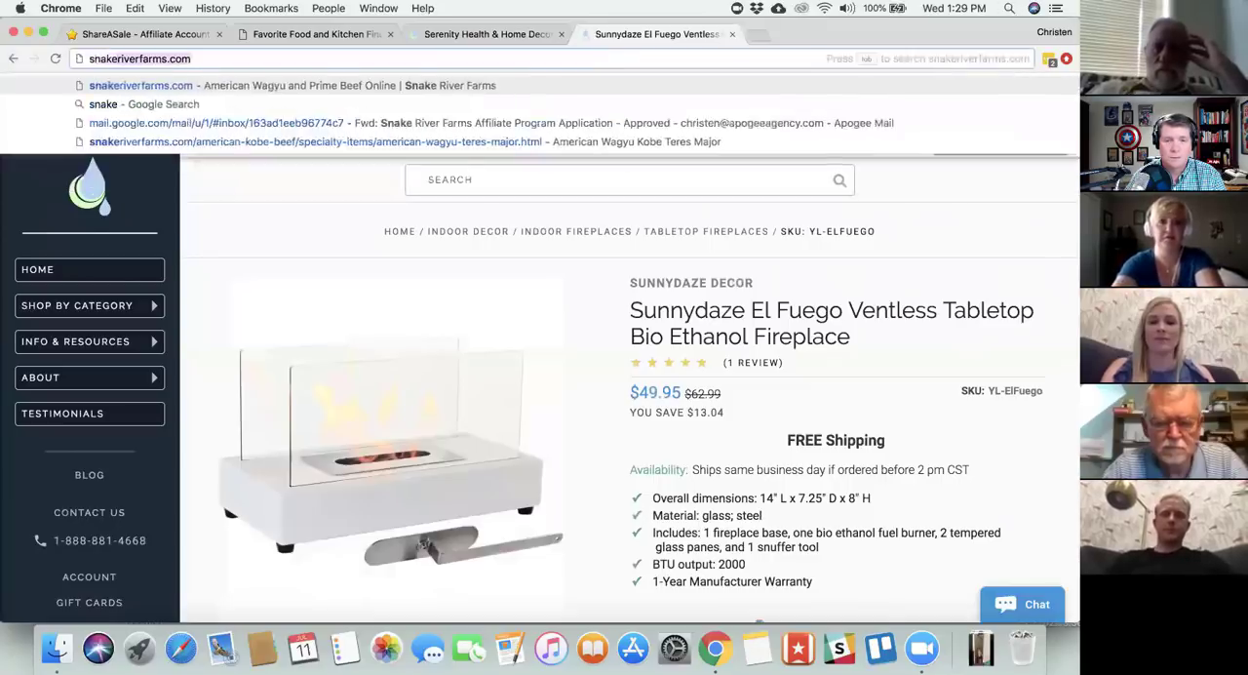
pyautogui.press('Return')
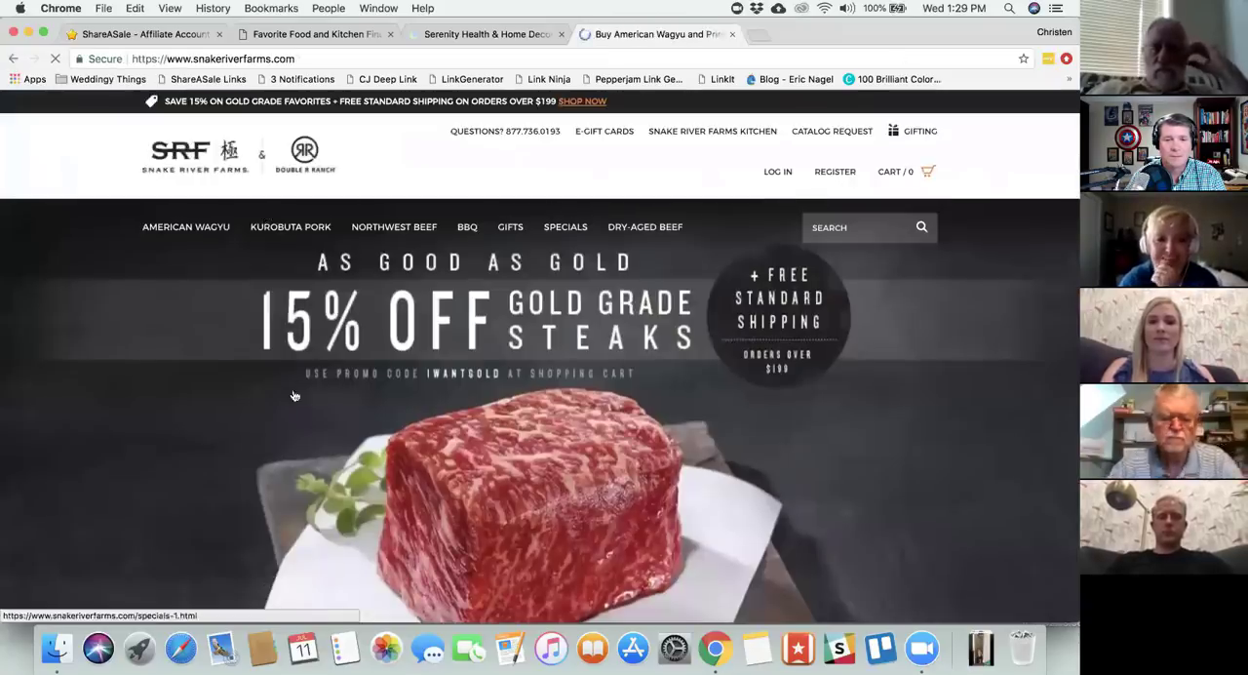
# Open the Kurobuta Half Bone-In Ham page from the Kurobuta Pork category, and view its custom link in the Product Discovery Tool before closing the tool.
pyautogui.click(290, 227)
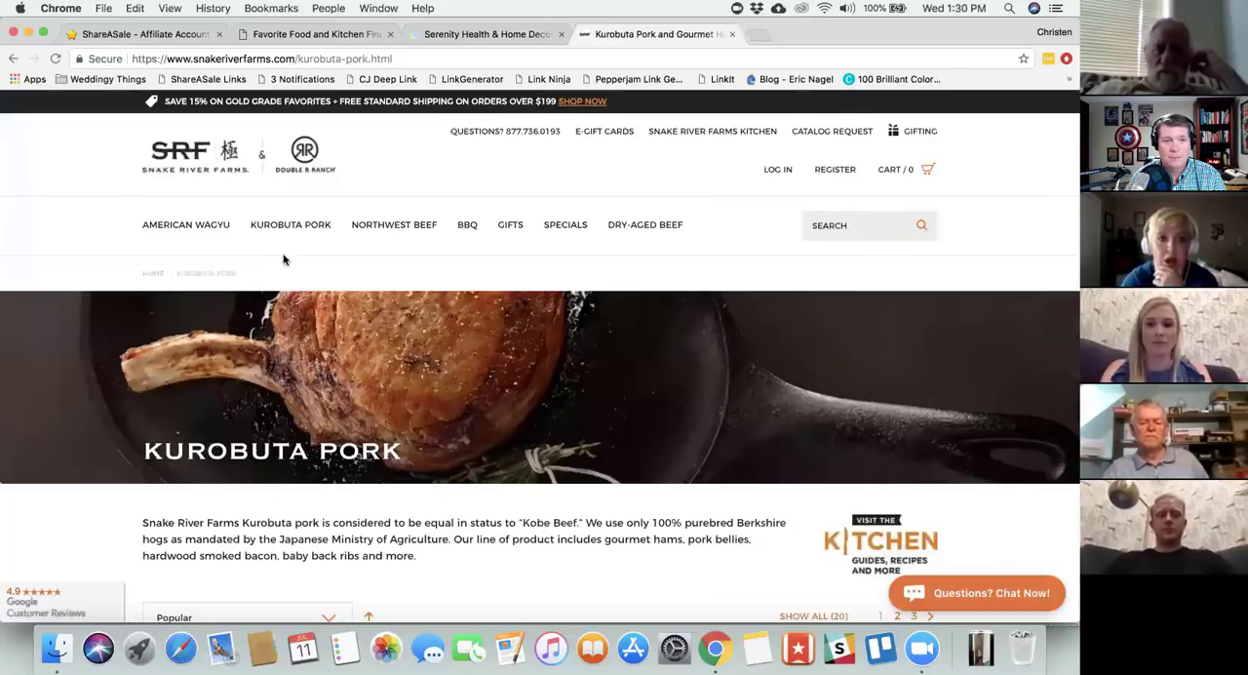
pyautogui.scroll(-5, 284, 259)
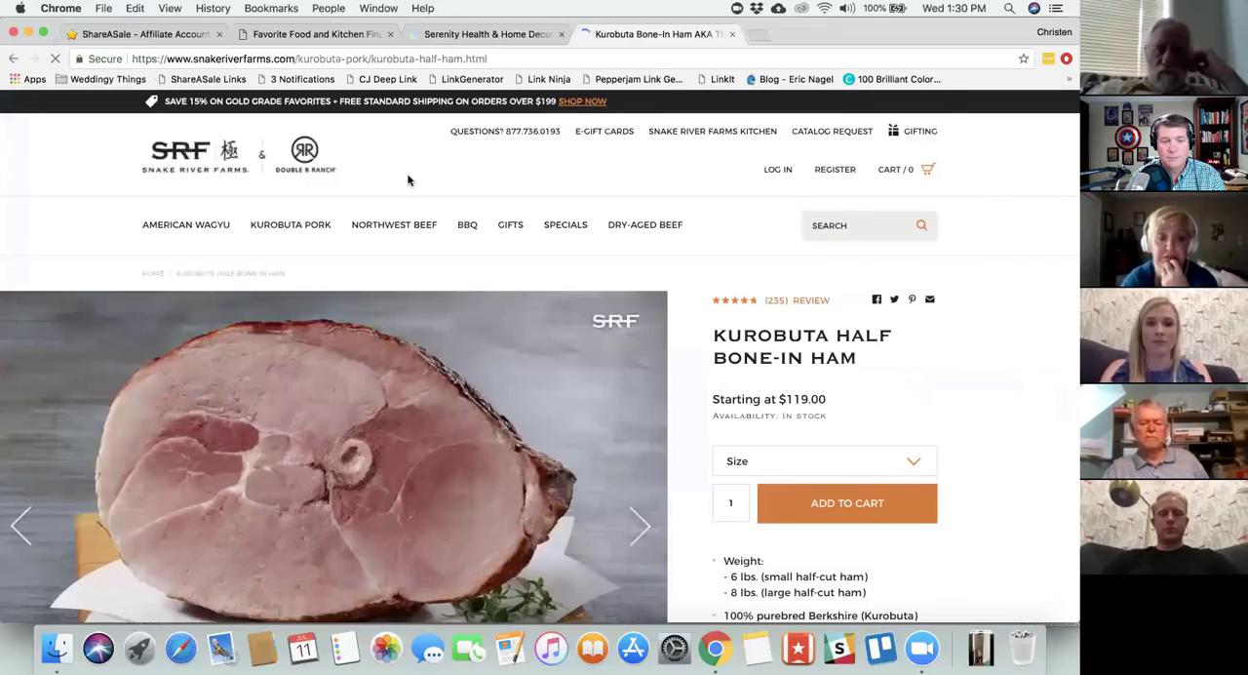
pyautogui.click(207, 79)
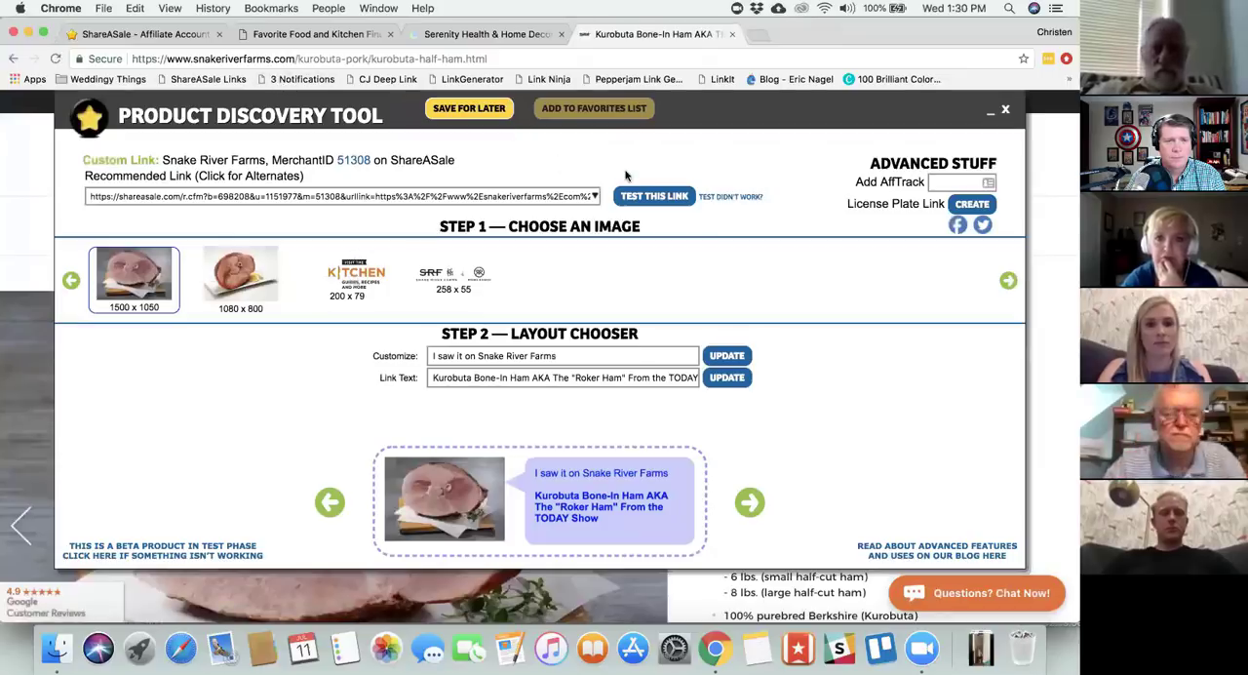
pyautogui.click(1007, 111)
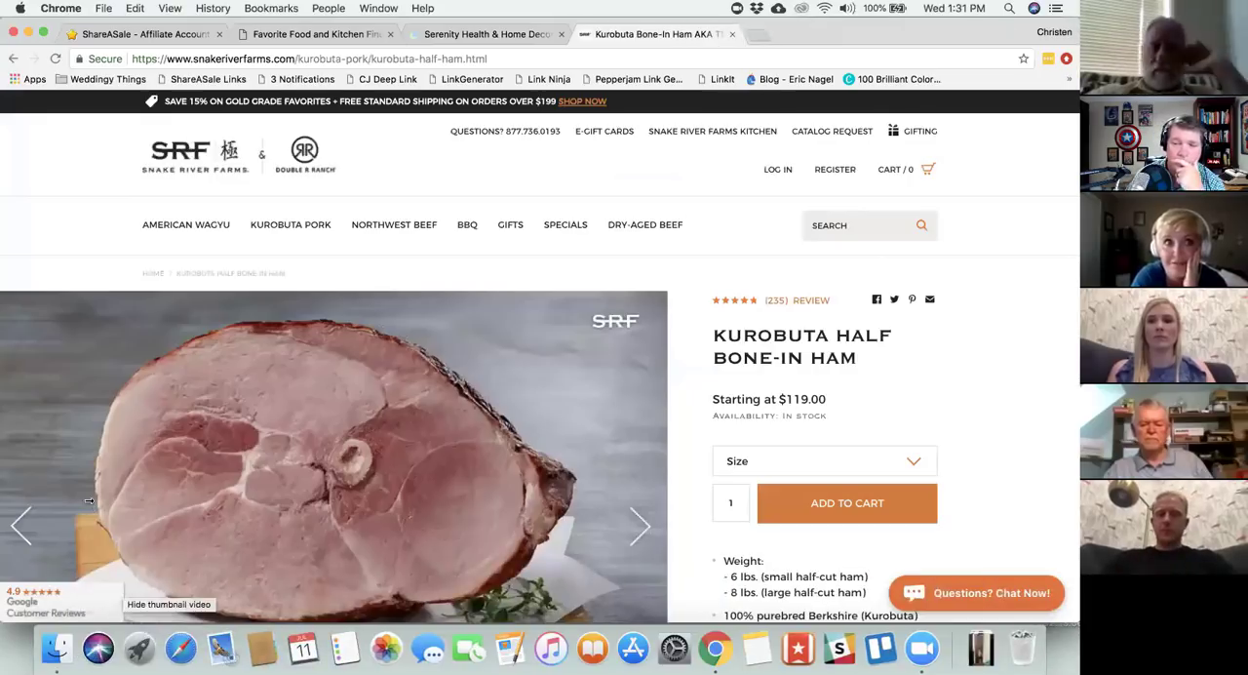
pyautogui.click(60, 8)
pyautogui.click(631, 8)
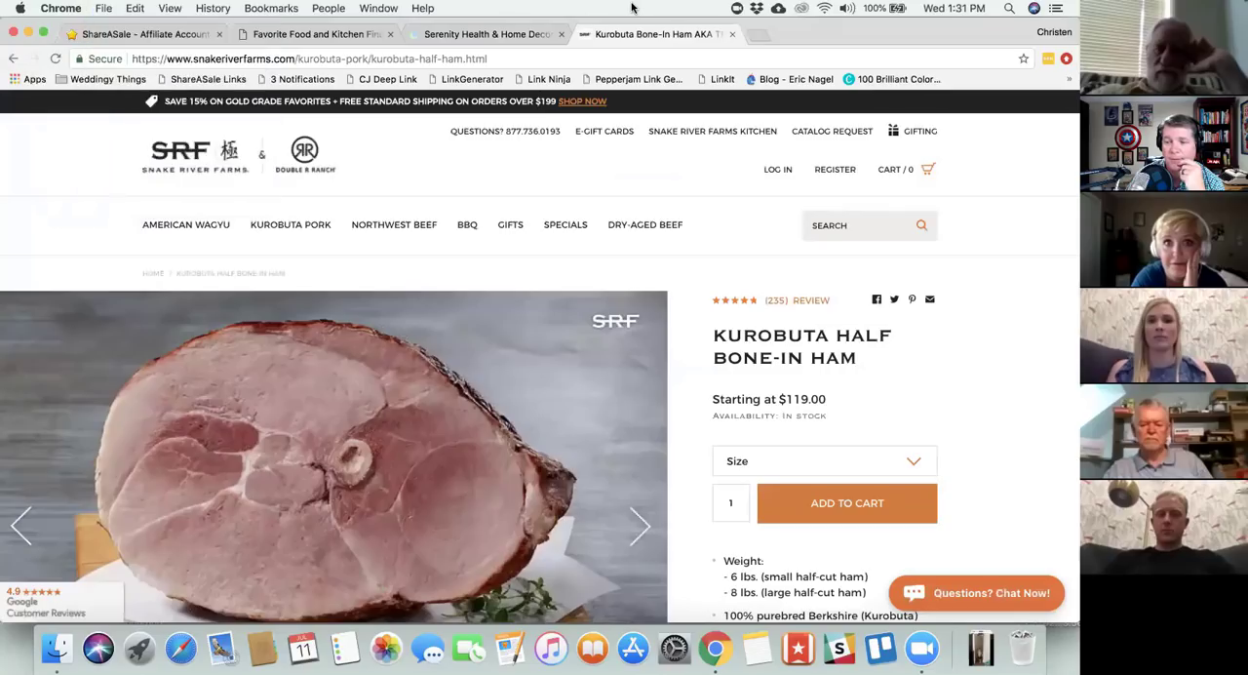